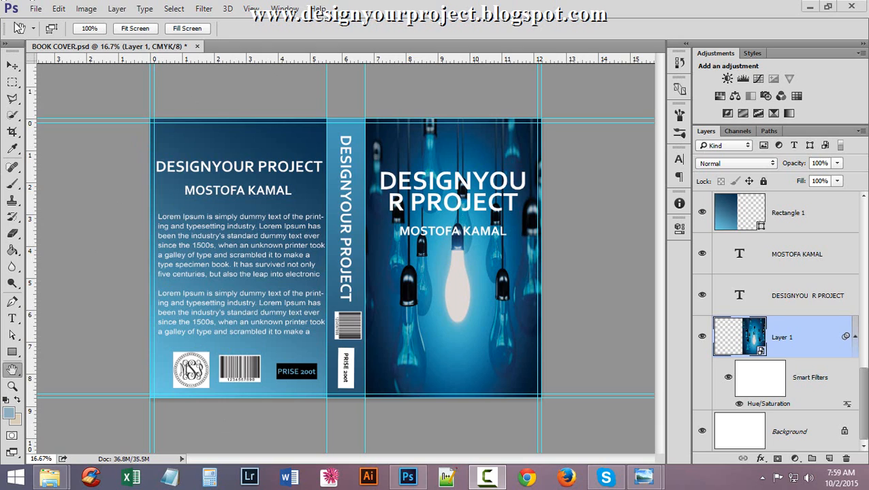
pyautogui.click(36, 9)
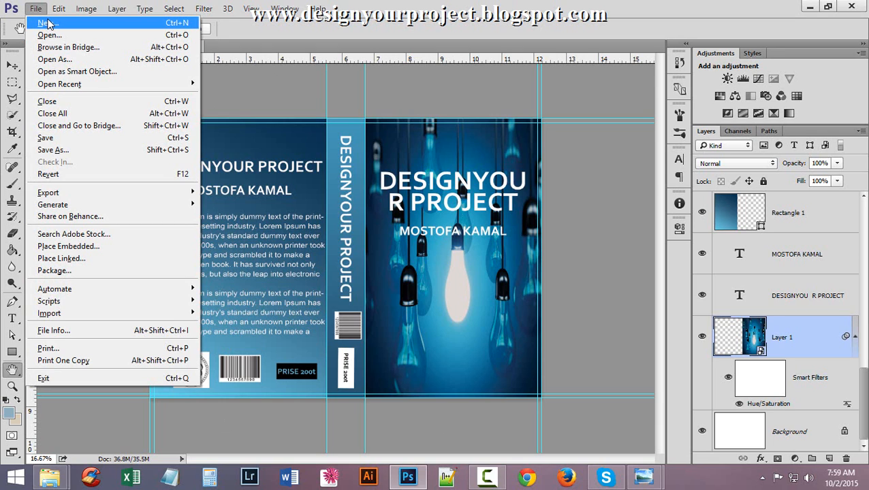
pyautogui.click(48, 23)
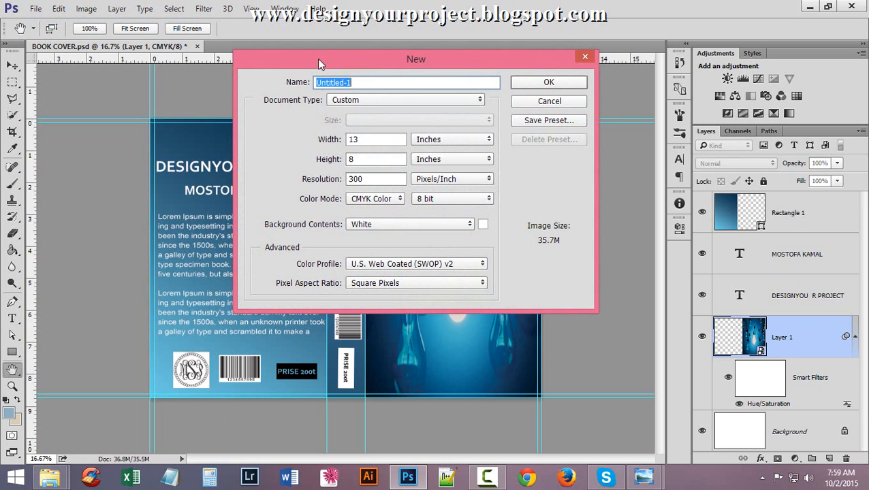
pyautogui.moveTo(317, 59); pyautogui.dragTo(449, 32)
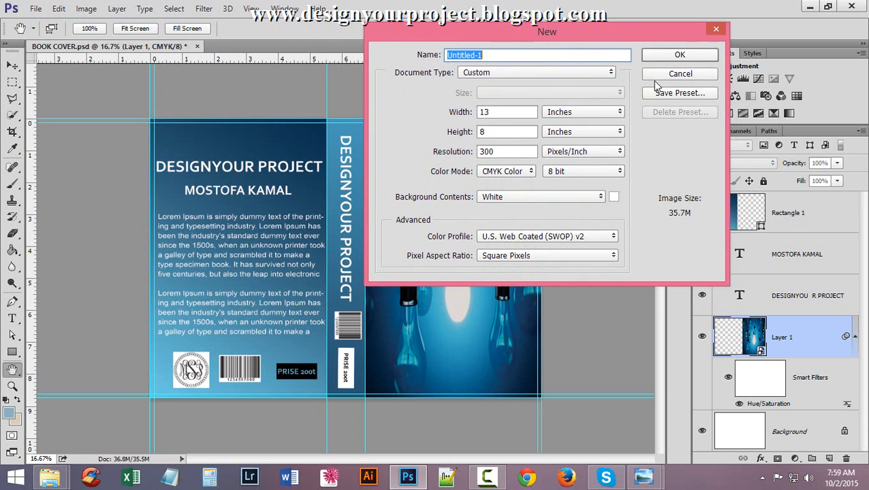
pyautogui.click(675, 74)
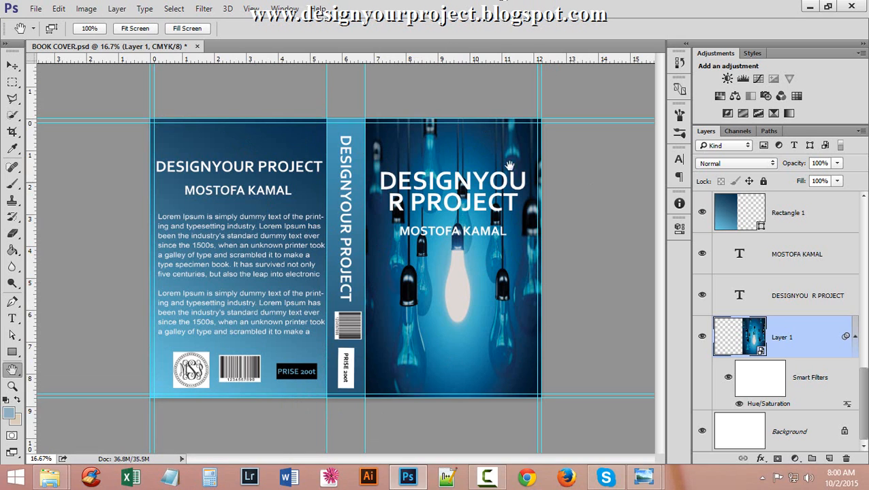
# Create a new 13 x 8 inch document at 300 pixels/inch in 8-bit CMYK Color with a white background.
pyautogui.click(33, 9)
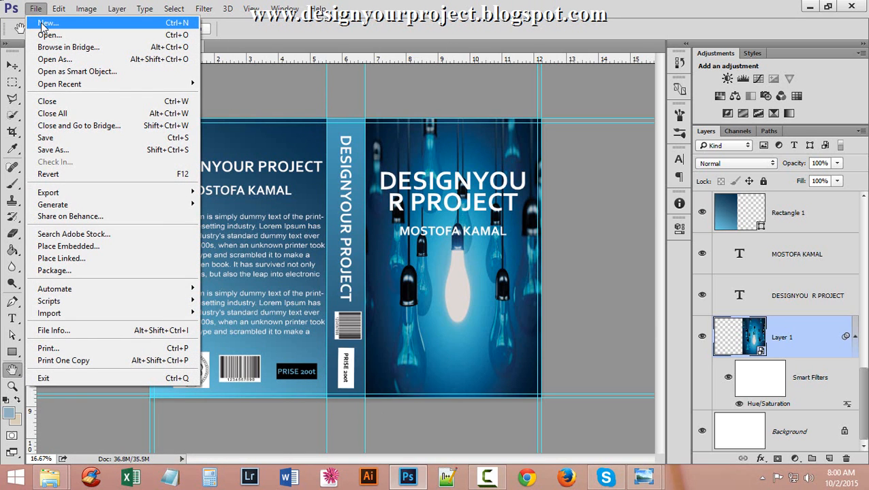
pyautogui.click(45, 23)
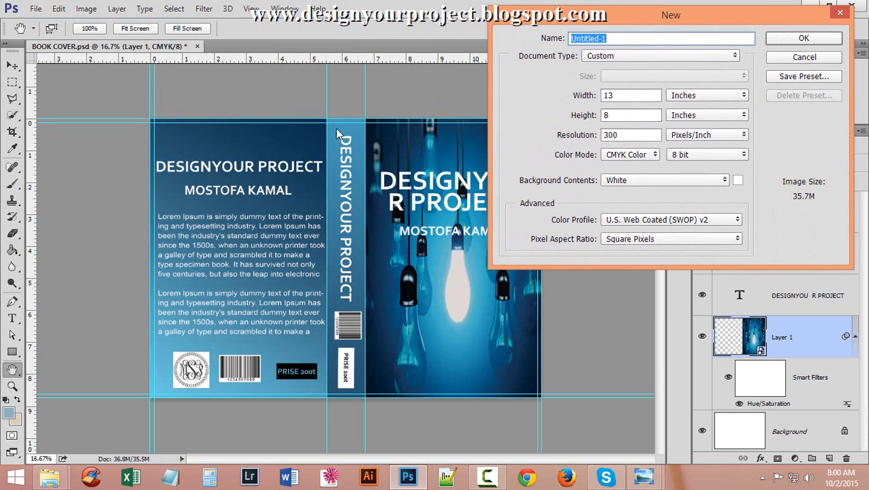
pyautogui.moveTo(643, 12); pyautogui.dragTo(507, 7)
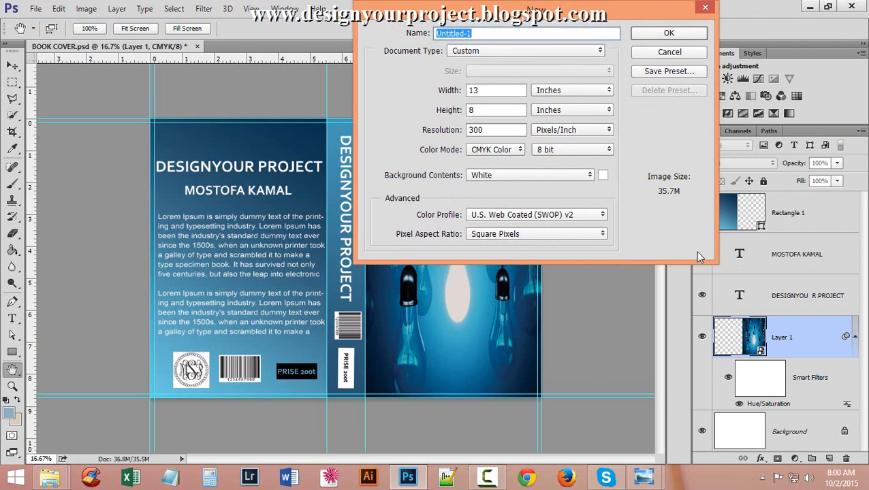
pyautogui.click(665, 36)
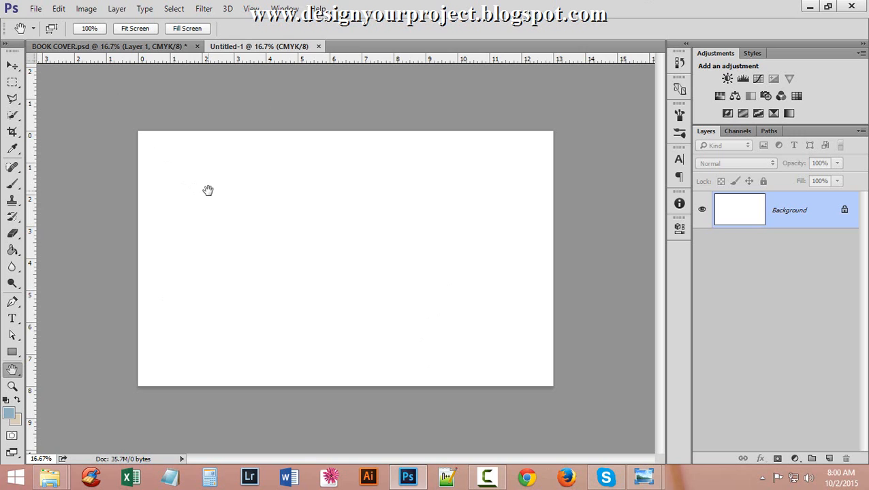
pyautogui.click(251, 9)
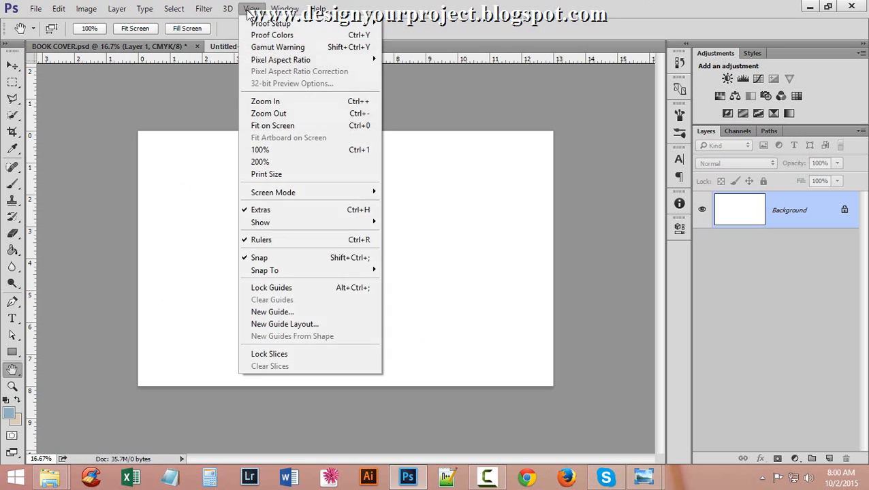
pyautogui.click(291, 317)
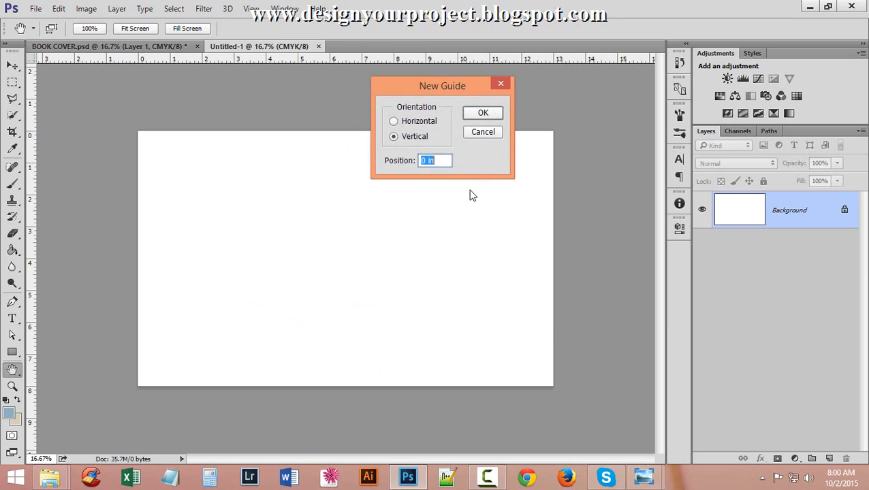
pyautogui.click(481, 132)
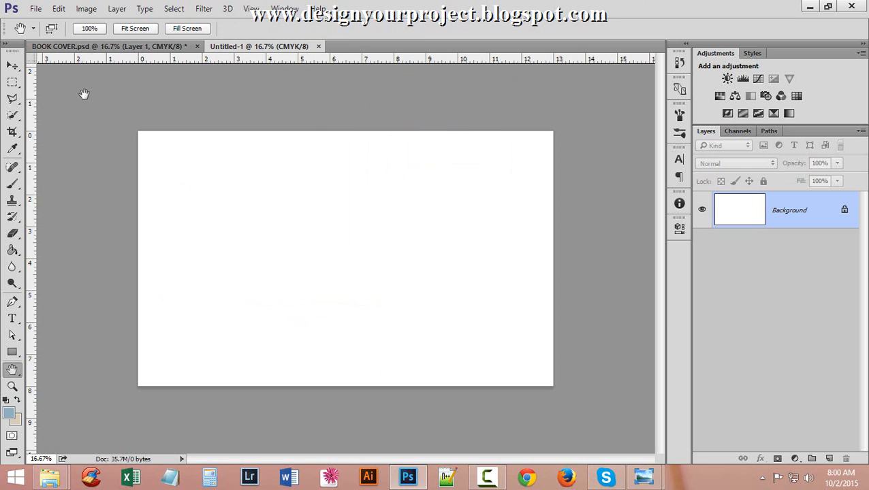
# Place two vertical guides at about 6 and 7 inches to mark the book's spine.
pyautogui.moveTo(35, 173); pyautogui.dragTo(328, 223)
pyautogui.moveTo(49, 211); pyautogui.dragTo(362, 271)
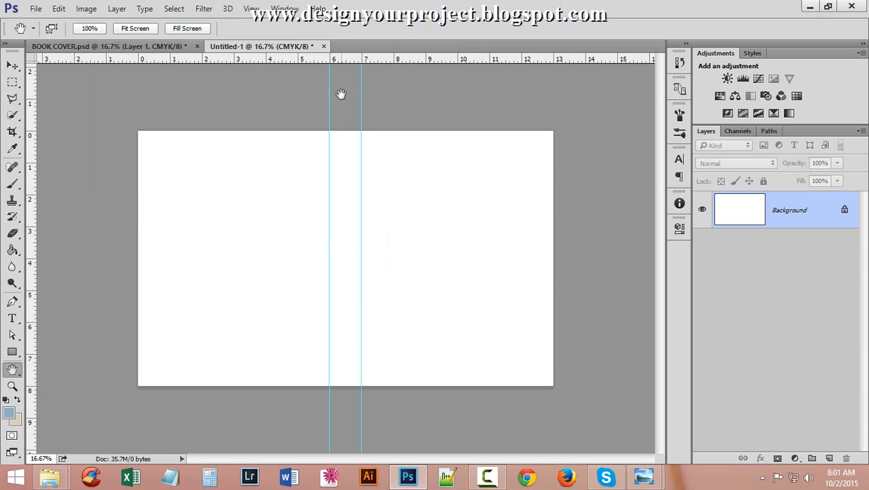
pyautogui.click(12, 81)
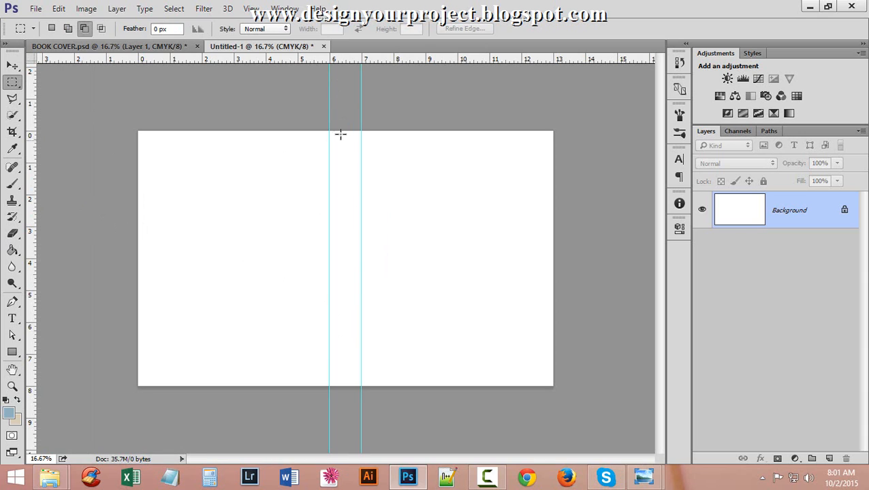
pyautogui.moveTo(329, 132); pyautogui.dragTo(361, 148)
pyautogui.click(380, 246)
# Place guides along all four edges of the white canvas to mark the trim boundary.
pyautogui.keyDown('ctrl'); pyautogui.click(378, 186); pyautogui.keyUp('ctrl')
pyautogui.keyDown('alt'); pyautogui.click(417, 215); pyautogui.keyUp('alt')
pyautogui.keyDown('alt'); pyautogui.click(417, 215); pyautogui.keyUp('alt')
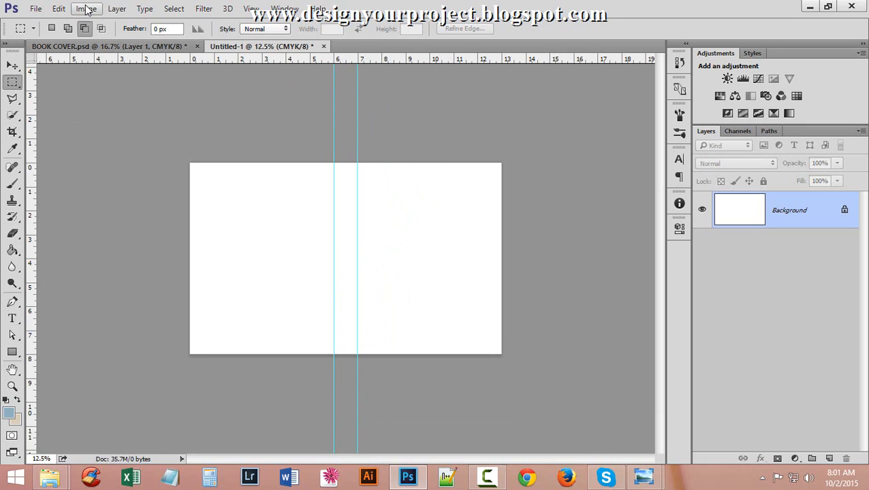
pyautogui.moveTo(31, 165); pyautogui.dragTo(189, 213)
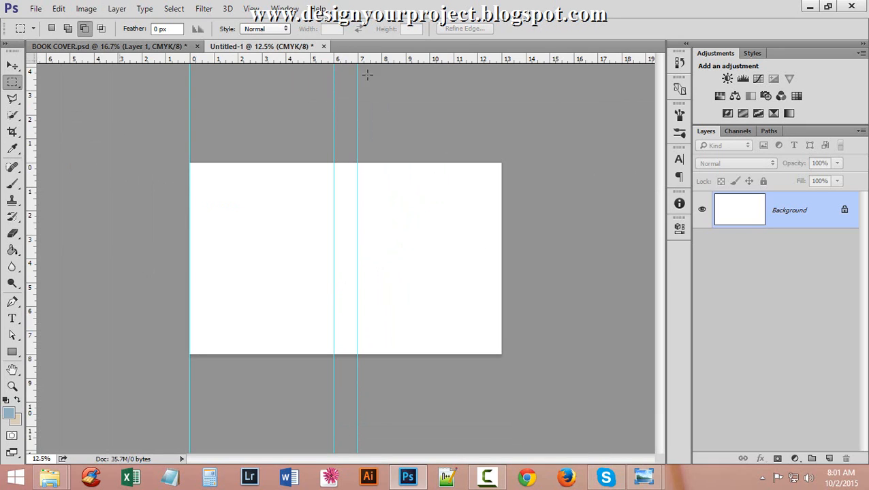
pyautogui.moveTo(298, 46); pyautogui.dragTo(163, 52)
pyautogui.moveTo(282, 64); pyautogui.dragTo(291, 163)
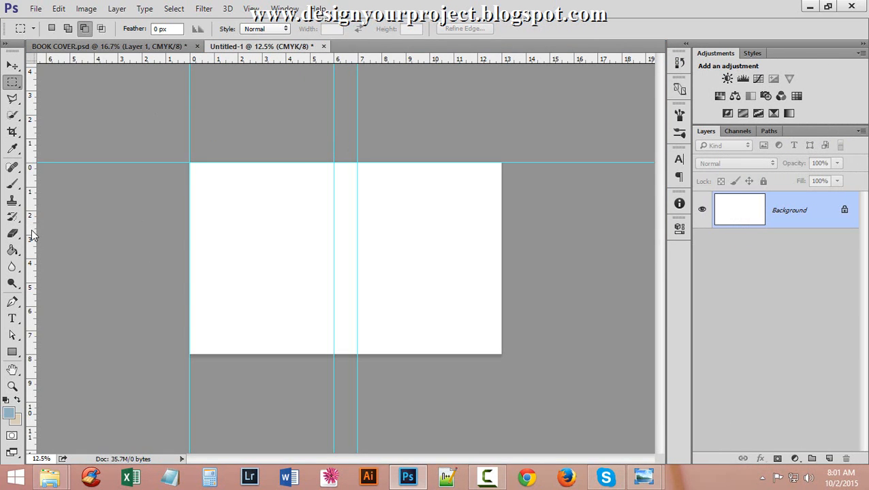
pyautogui.moveTo(34, 234); pyautogui.dragTo(487, 286)
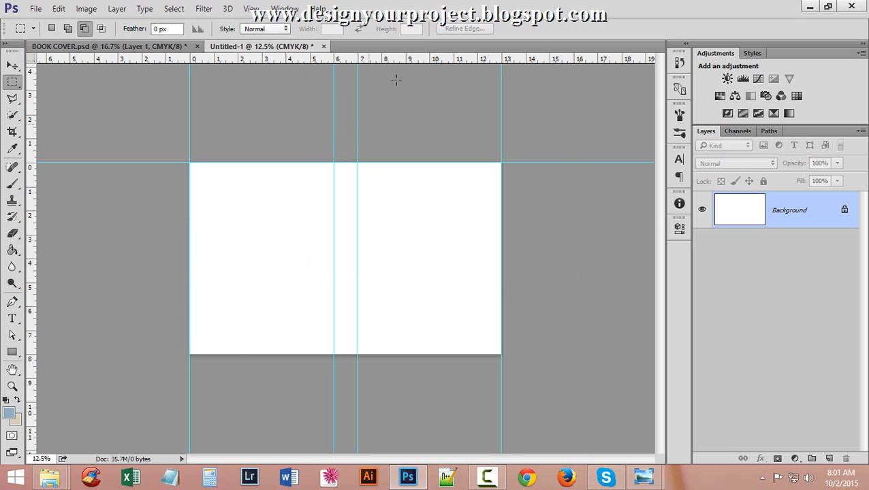
pyautogui.moveTo(400, 60); pyautogui.dragTo(399, 358)
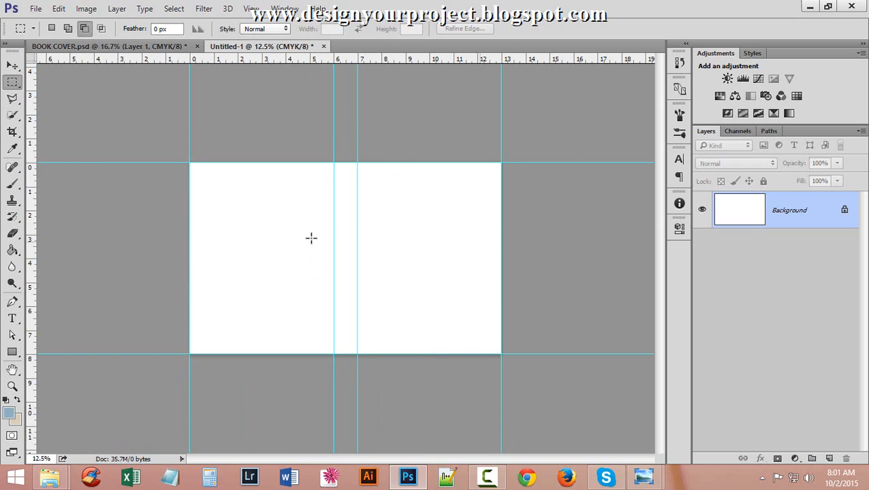
# Enlarge the canvas to 13.25 x 8.25 inches from the centre anchor, with a gray extension color.
pyautogui.click(92, 9)
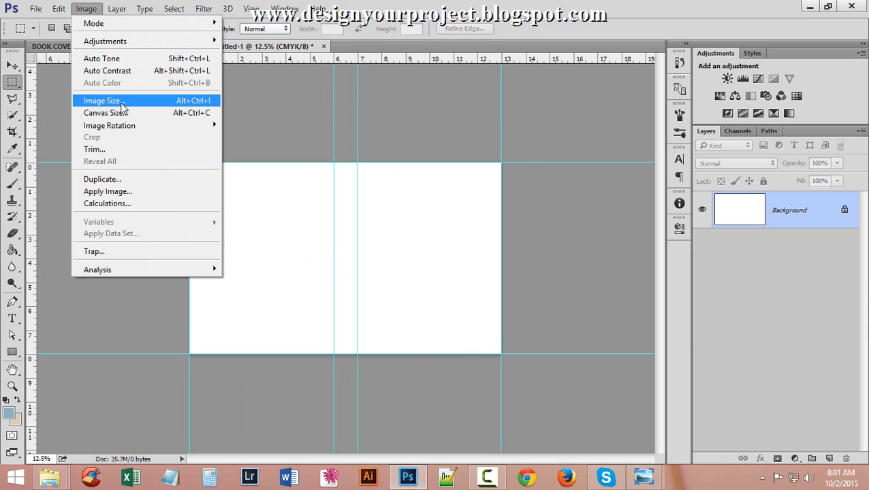
pyautogui.click(151, 115)
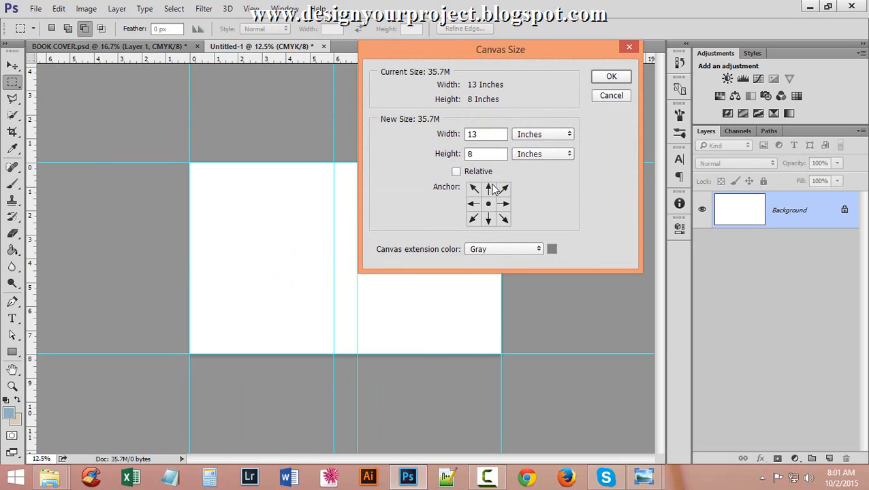
pyautogui.click(491, 132)
pyautogui.click(482, 153)
pyautogui.write('.25')
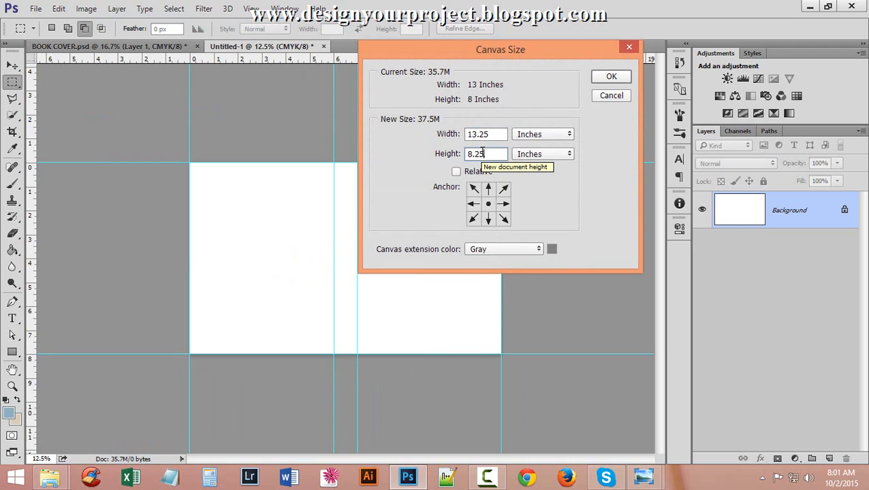
pyautogui.click(613, 77)
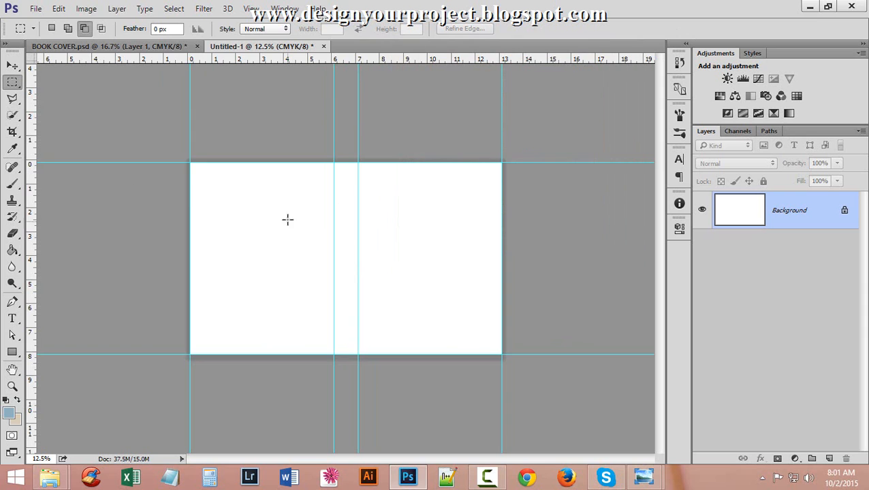
# Place the 2k26enk light bulb image from the book cover folder into the new document.
pyautogui.keyDown('ctrl'); pyautogui.click(233, 231); pyautogui.keyUp('ctrl')
pyautogui.keyDown('ctrl'); pyautogui.click(95, 281); pyautogui.keyUp('ctrl')
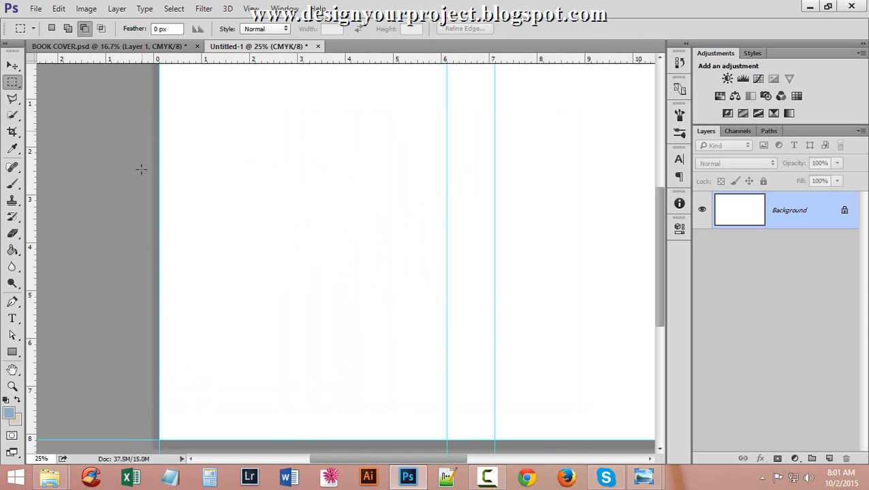
pyautogui.moveTo(314, 403); pyautogui.dragTo(343, 237)
pyautogui.keyDown('ctrl'); pyautogui.keyDown('alt'); pyautogui.click(423, 255); pyautogui.keyUp('alt'); pyautogui.keyUp('ctrl')
pyautogui.keyDown('ctrl'); pyautogui.keyDown('alt'); pyautogui.click(225, 229); pyautogui.keyUp('alt'); pyautogui.keyUp('ctrl')
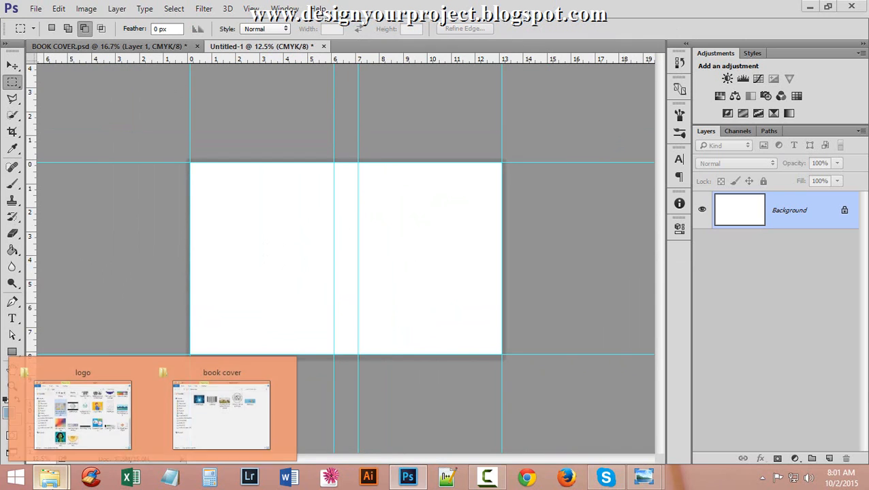
pyautogui.click(227, 414)
pyautogui.moveTo(666, 111); pyautogui.dragTo(434, 264)
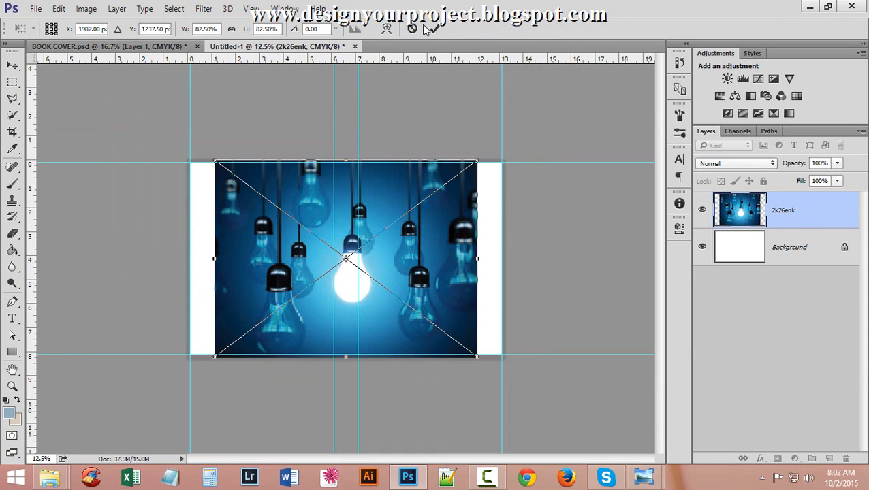
pyautogui.click(434, 29)
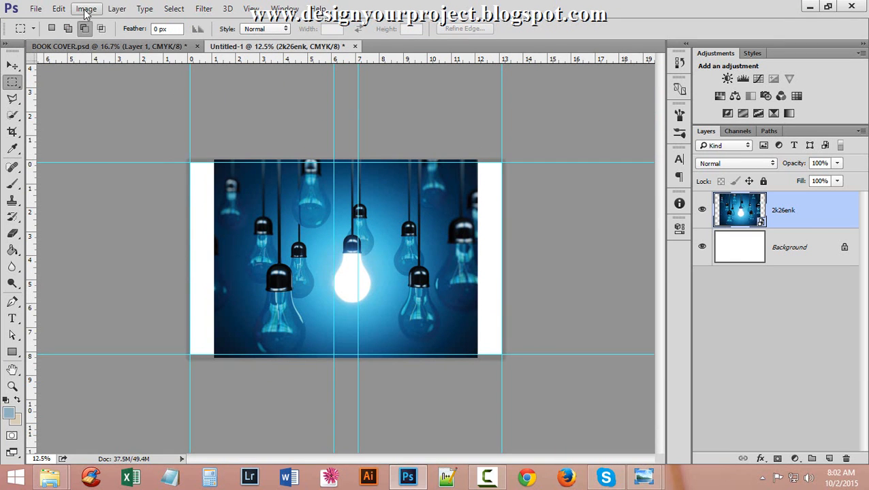
# Convert the 2k26enk image layer to a Smart Object.
pyautogui.click(116, 9)
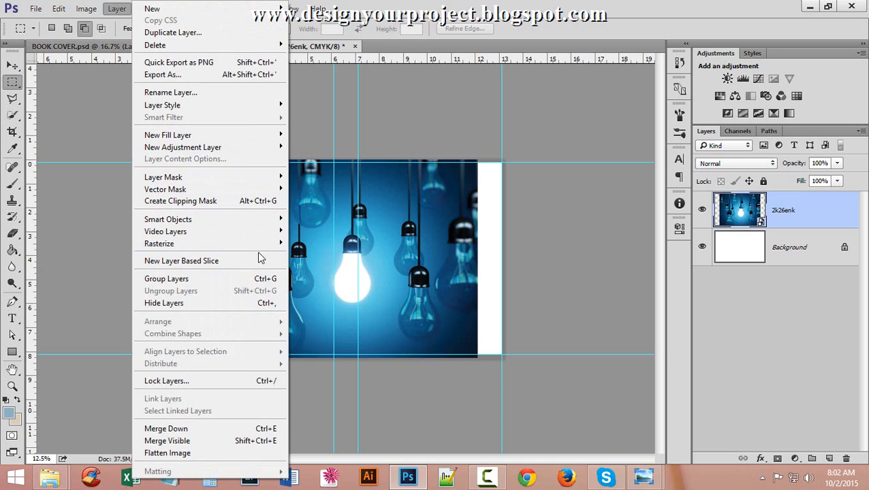
pyautogui.moveTo(249, 189)
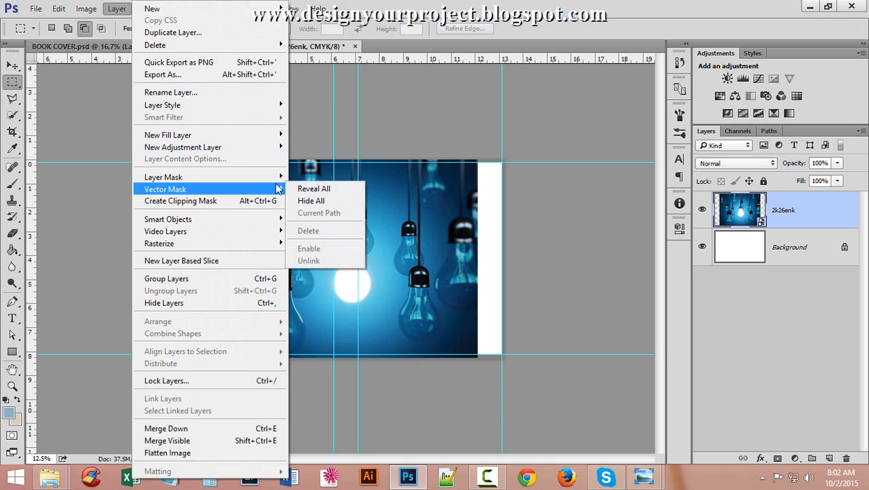
pyautogui.moveTo(262, 218)
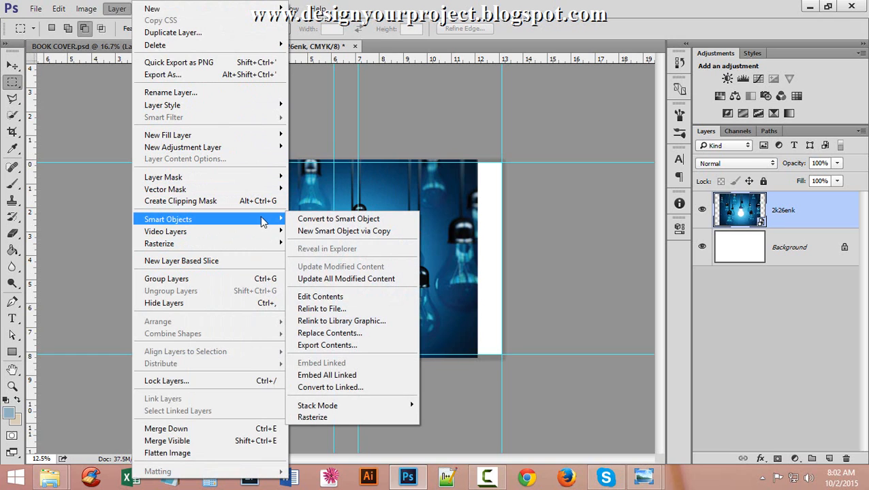
pyautogui.click(355, 221)
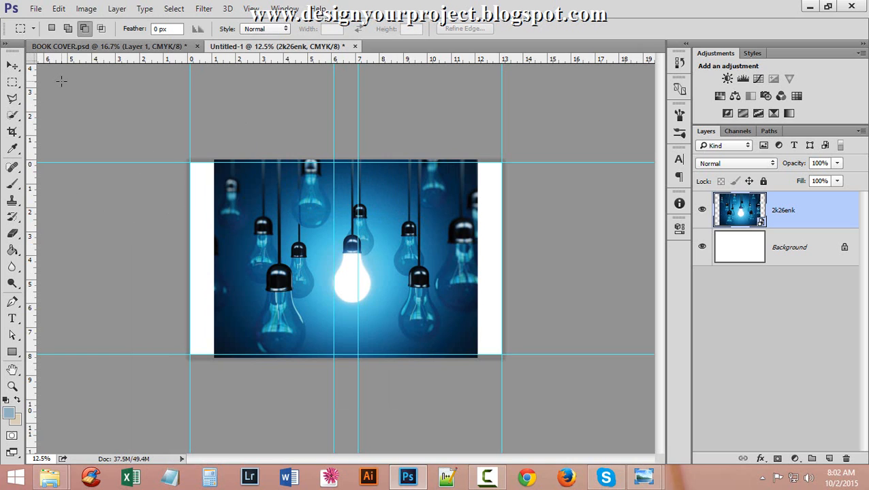
# Free-transform the bulb image to about 55.94% width so it spans from the 7-inch spine guide to the canvas's far edge.
pyautogui.hotkey('ctrl', 't')
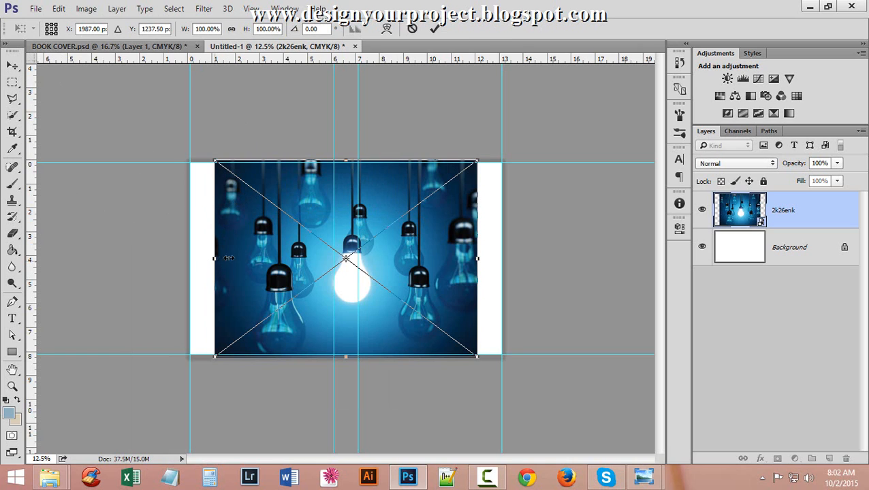
pyautogui.moveTo(229, 258); pyautogui.dragTo(372, 260)
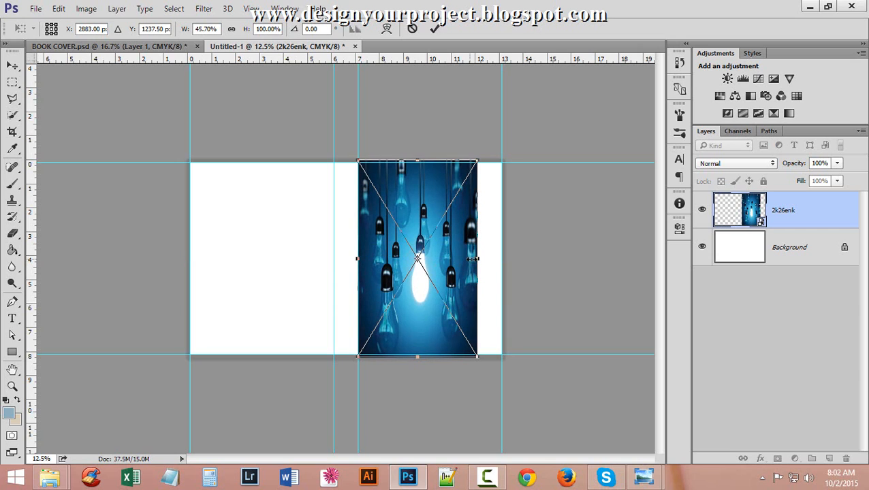
pyautogui.moveTo(473, 259); pyautogui.dragTo(508, 258)
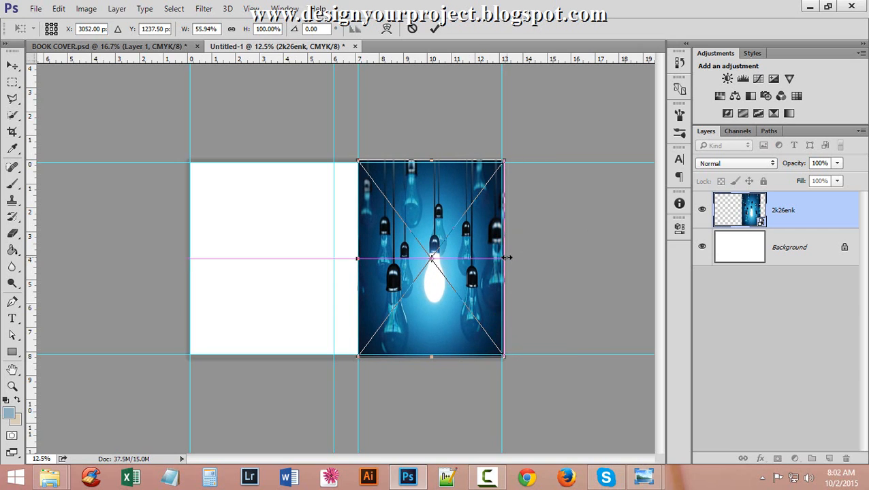
pyautogui.moveTo(429, 362); pyautogui.dragTo(428, 361)
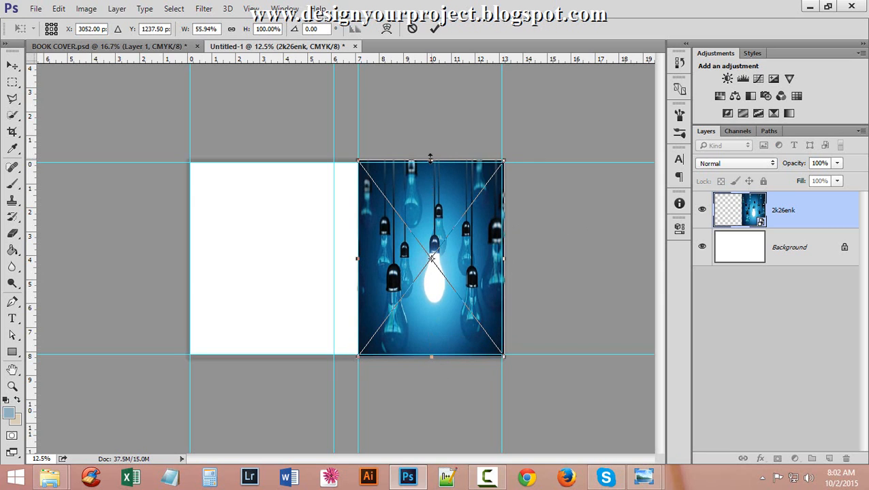
pyautogui.press('Return')
pyautogui.moveTo(453, 223); pyautogui.dragTo(495, 254)
pyautogui.click(470, 251)
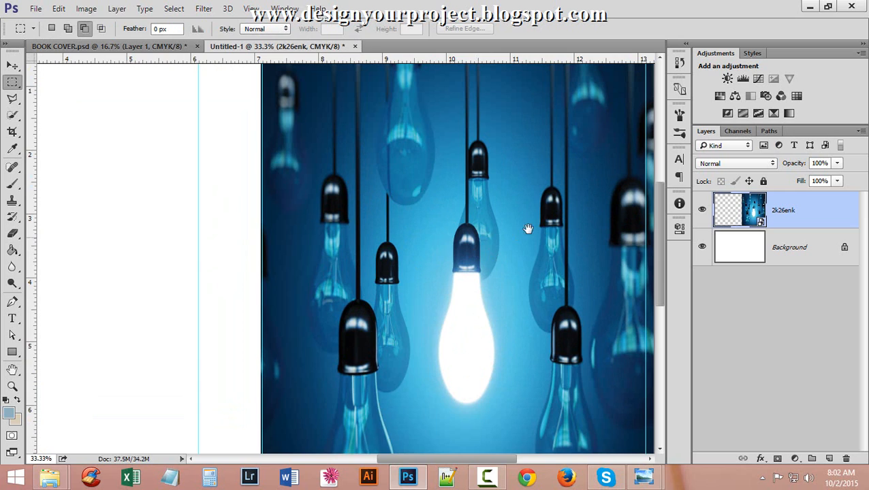
# Apply a Hue/Saturation adjustment to the 2k26enk bulb image with Saturation +11 and Lightness -13, and compare it with the unfiltered image.
pyautogui.moveTo(528, 229); pyautogui.dragTo(427, 242)
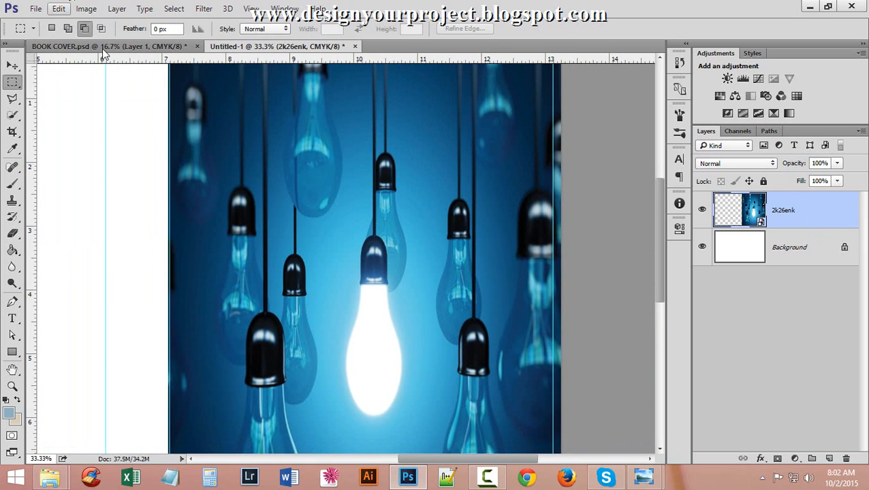
pyautogui.click(96, 11)
pyautogui.moveTo(103, 39)
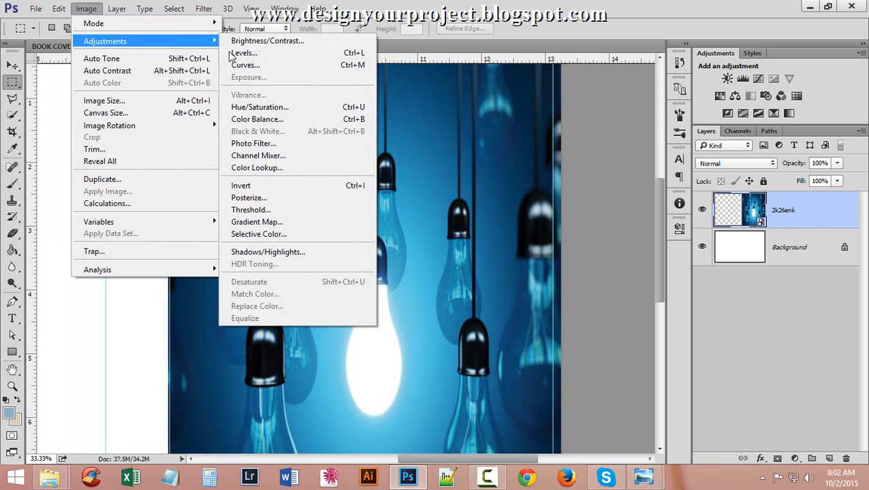
pyautogui.click(313, 109)
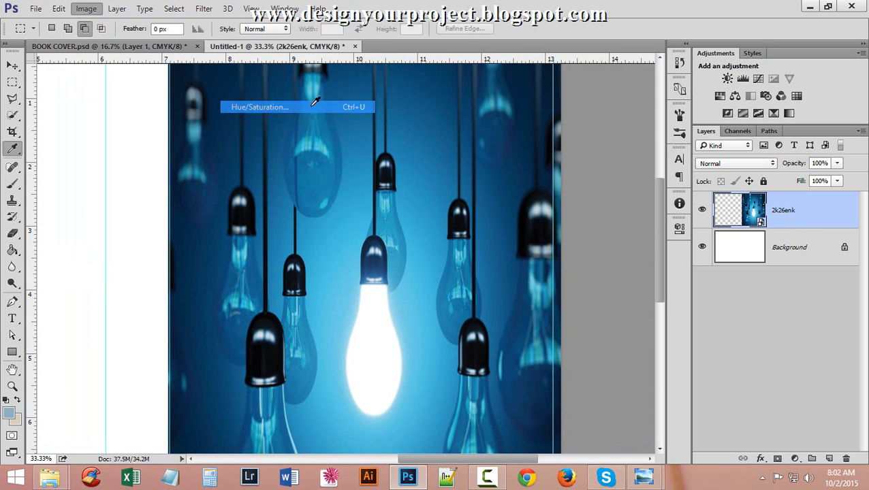
pyautogui.moveTo(553, 27); pyautogui.dragTo(381, 63)
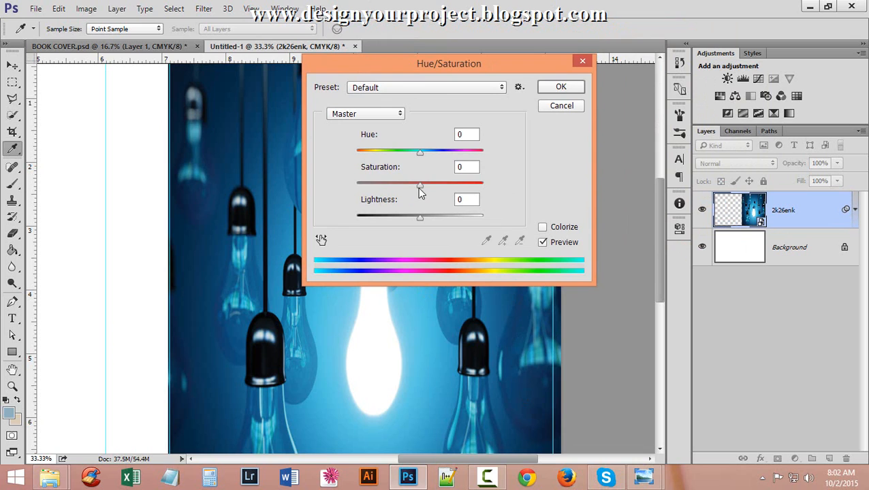
pyautogui.moveTo(419, 185); pyautogui.dragTo(426, 185)
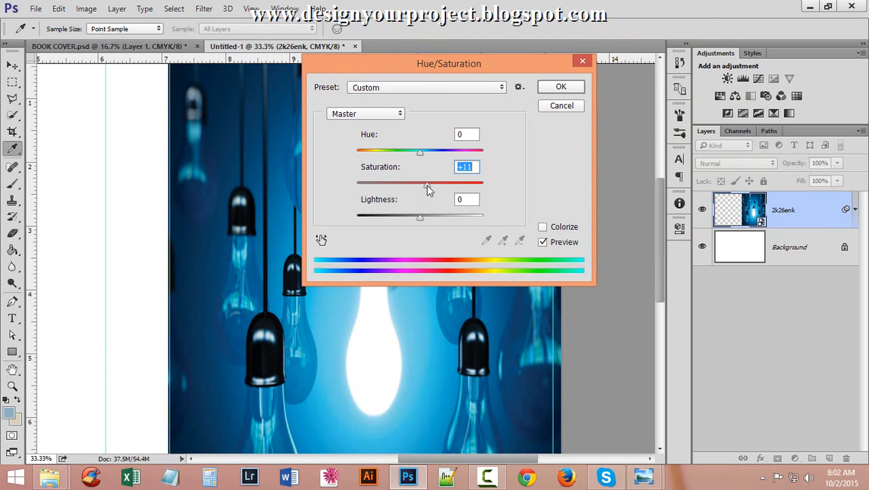
pyautogui.moveTo(520, 57); pyautogui.dragTo(631, 15)
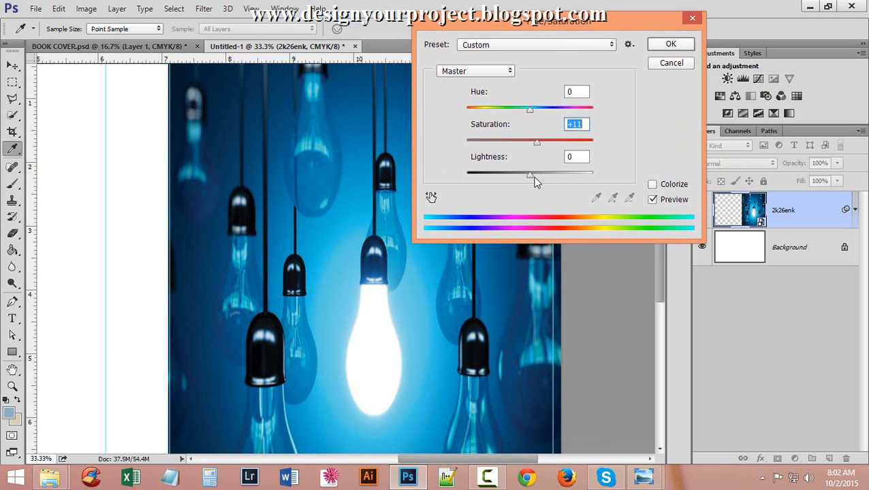
pyautogui.moveTo(529, 175); pyautogui.dragTo(522, 179)
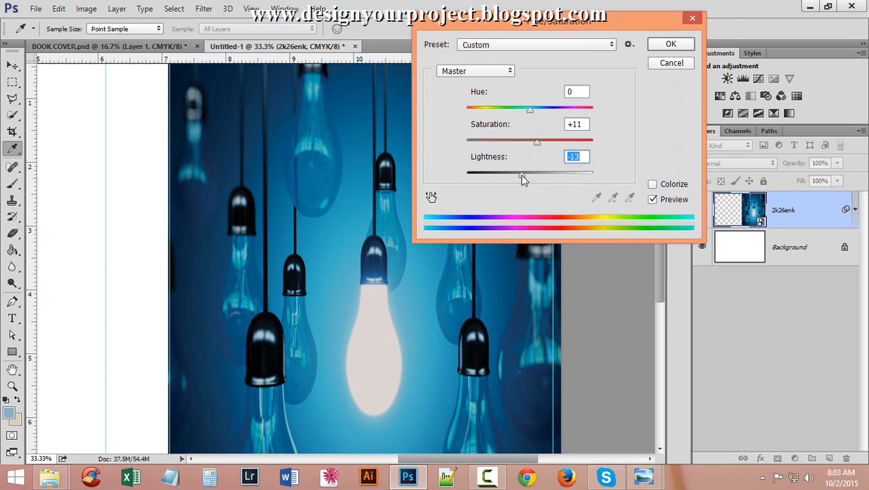
pyautogui.click(671, 45)
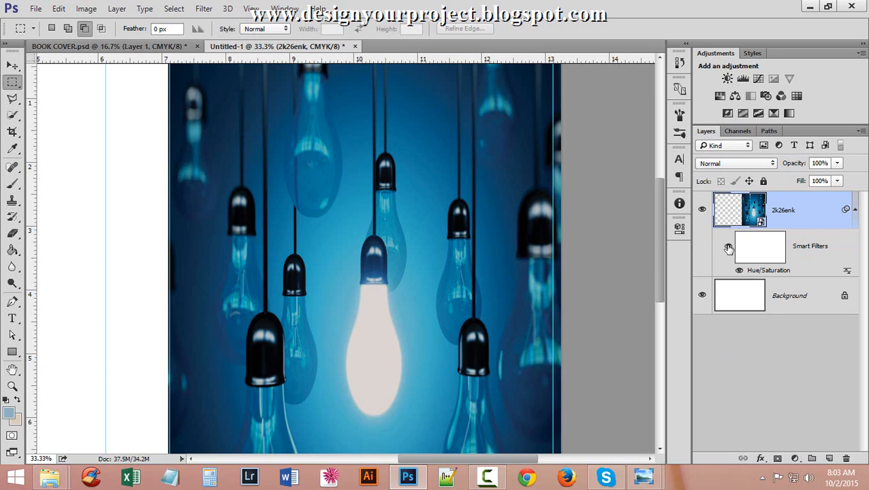
pyautogui.click(728, 249)
pyautogui.click(728, 249)
# Group the 2k26enk image layer, rename the group "font site" and collapse it.
pyautogui.keyDown('alt'); pyautogui.click(383, 180); pyautogui.keyUp('alt')
pyautogui.keyDown('alt'); pyautogui.click(464, 196); pyautogui.keyUp('alt')
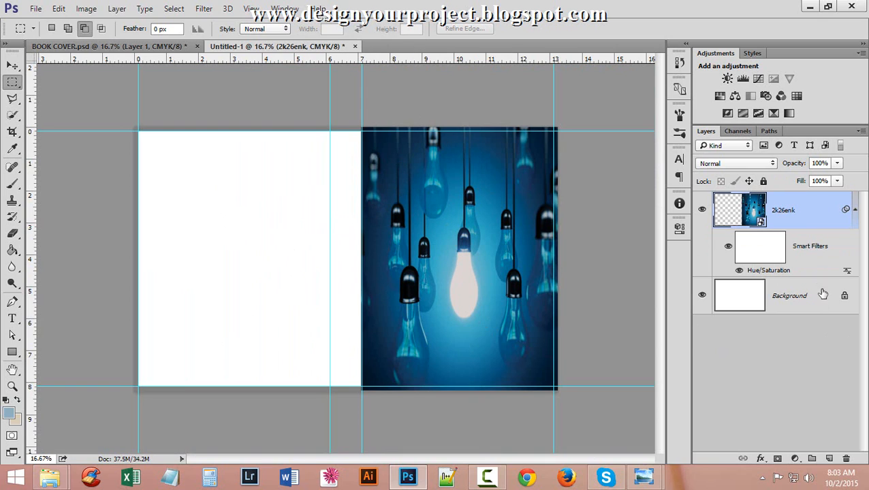
pyautogui.hotkey('ctrl', 'g')
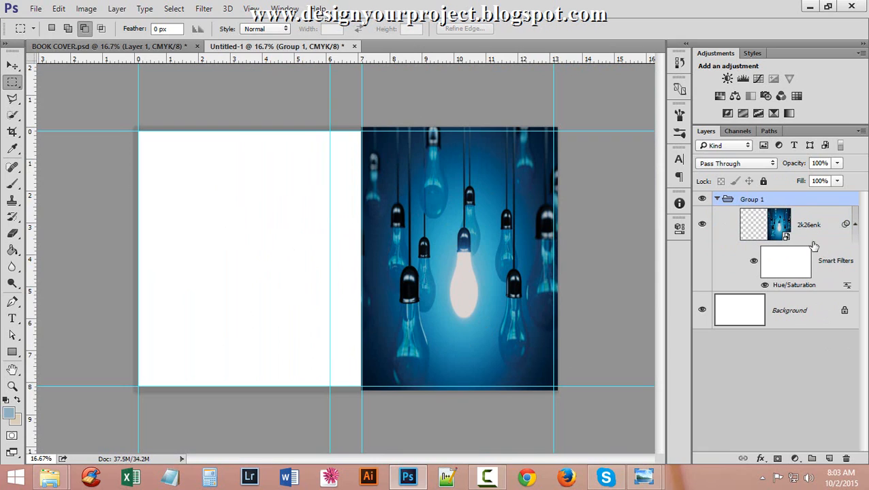
pyautogui.doubleClick(754, 203)
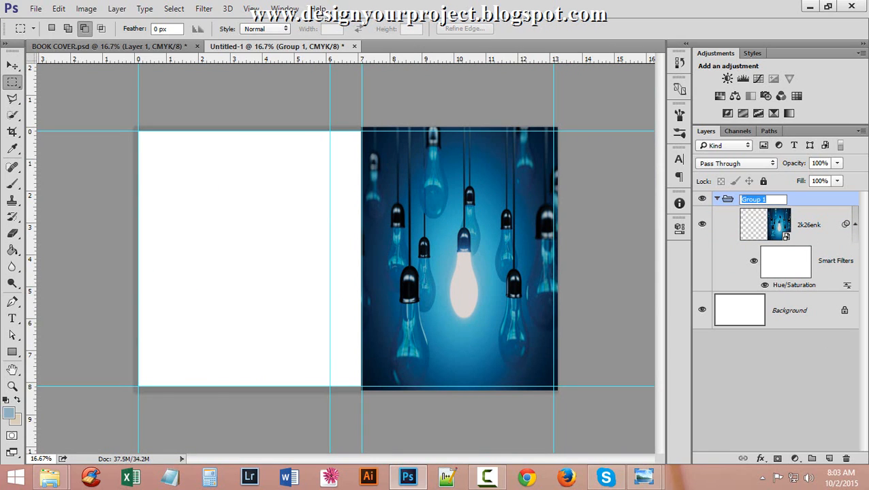
pyautogui.write('font site')
pyautogui.click(790, 386)
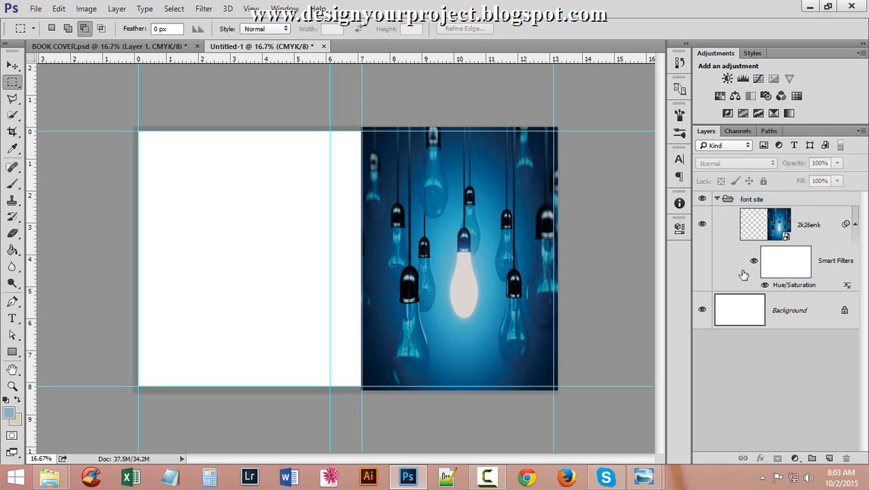
pyautogui.click(714, 200)
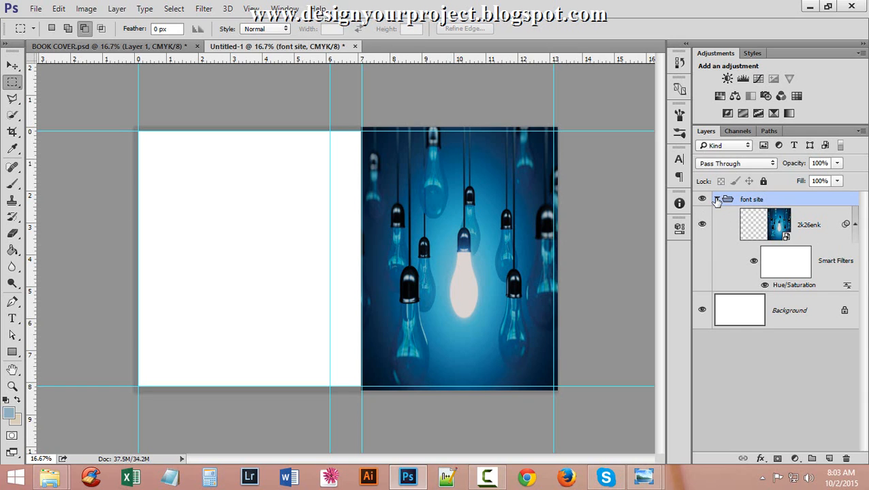
pyautogui.click(717, 200)
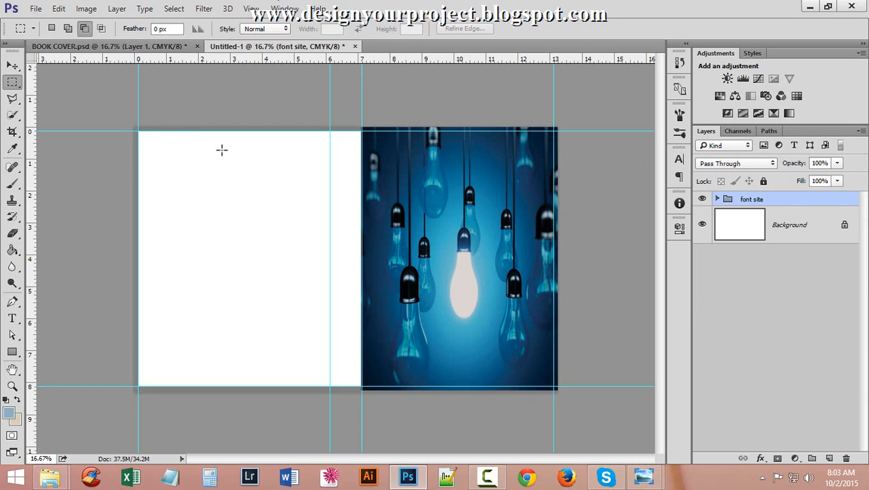
# Draw a blue-gray rectangle shape of about 1997 x 2583 px covering the back cover up to the 6-inch spine guide.
pyautogui.keyDown('ctrl'); pyautogui.click(399, 245); pyautogui.keyUp('ctrl')
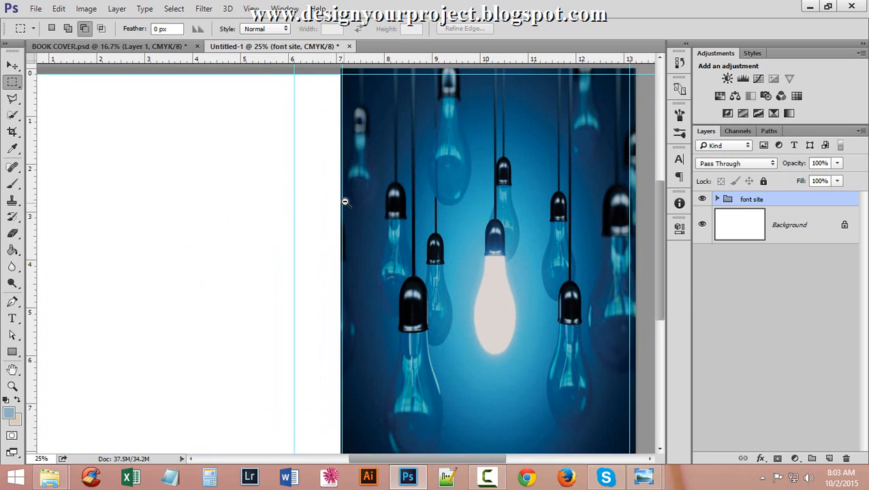
pyautogui.keyDown('ctrl'); pyautogui.keyDown('alt'); pyautogui.click(378, 201); pyautogui.keyUp('alt'); pyautogui.keyUp('ctrl')
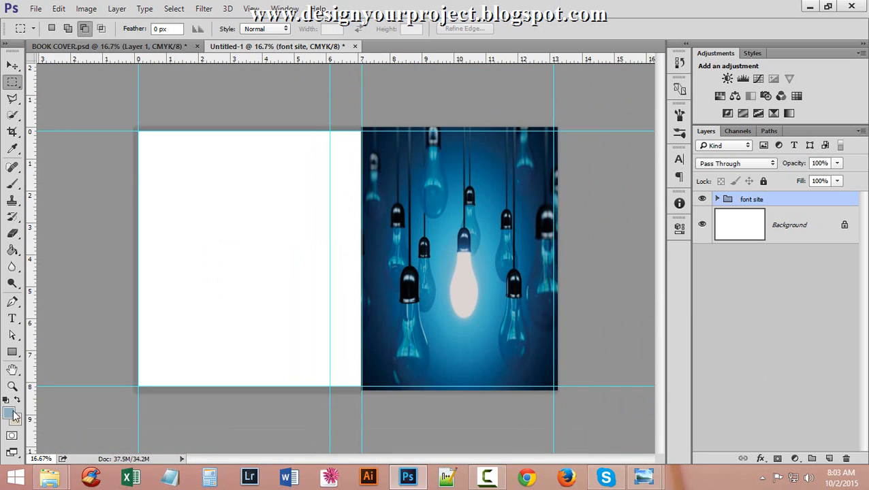
pyautogui.moveTo(12, 352); pyautogui.dragTo(42, 354)
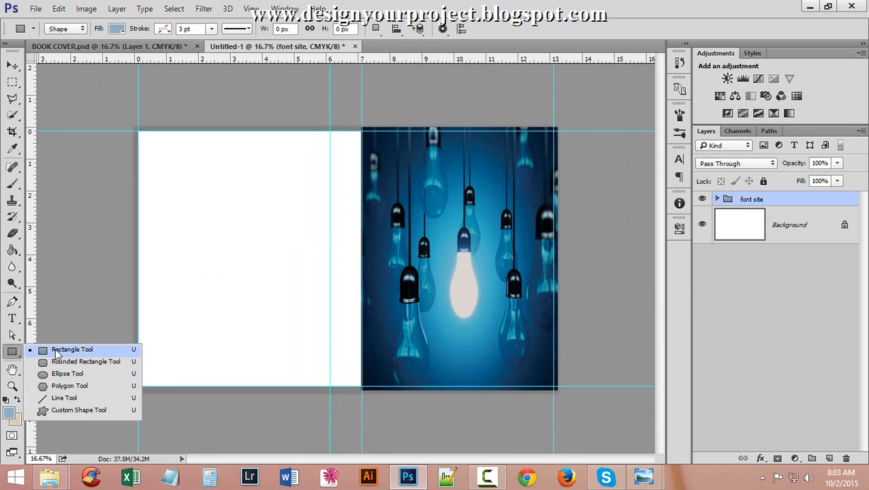
pyautogui.click(43, 351)
pyautogui.moveTo(115, 123); pyautogui.dragTo(329, 397)
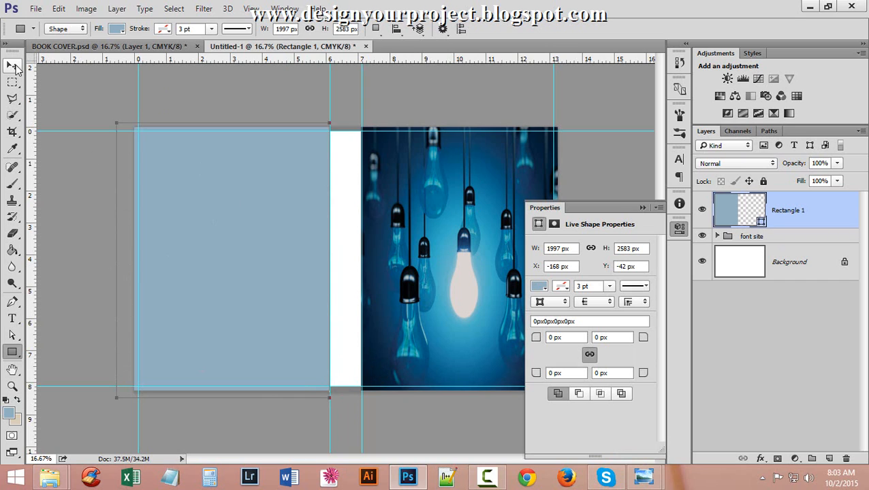
pyautogui.click(15, 67)
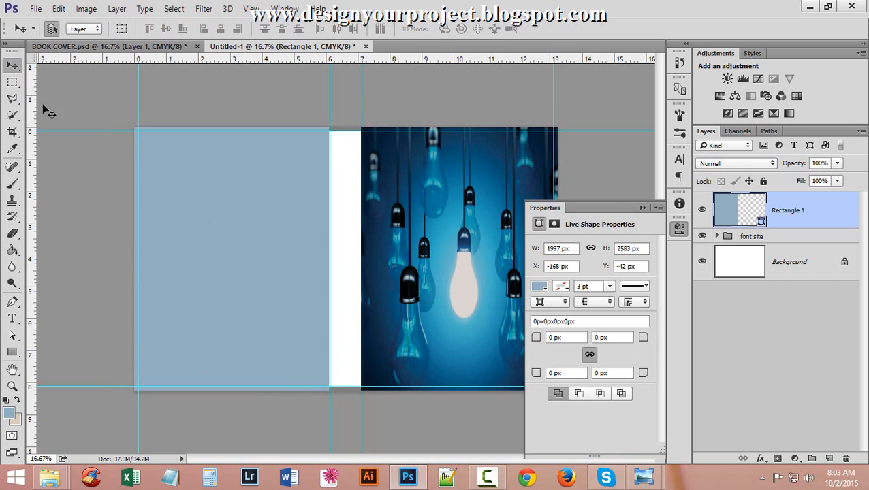
pyautogui.scroll(1, 205, 184)
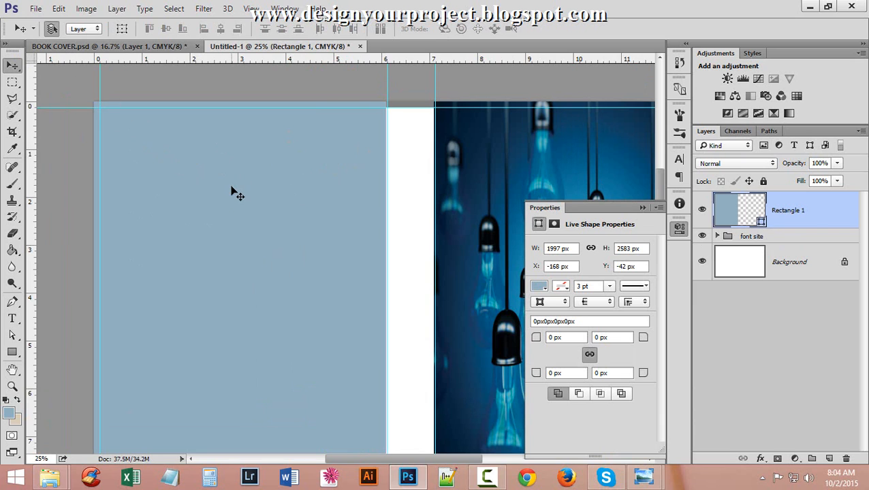
pyautogui.scroll(-1, 263, 193)
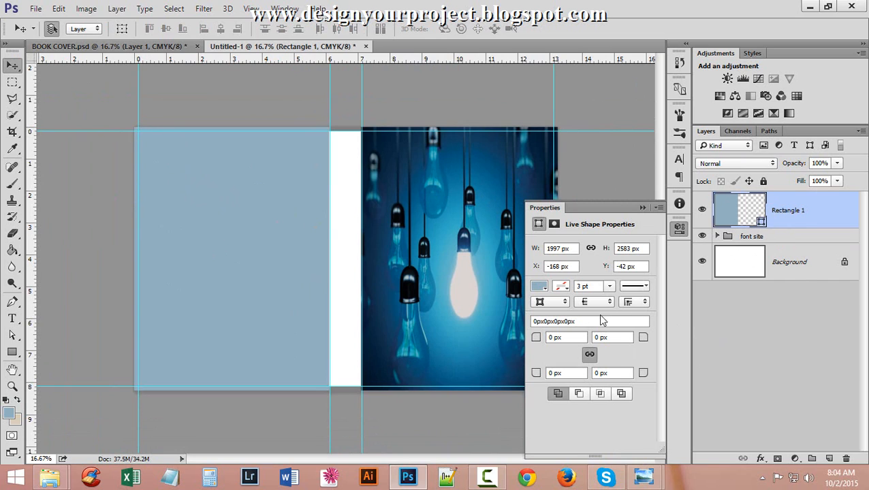
pyautogui.click(642, 208)
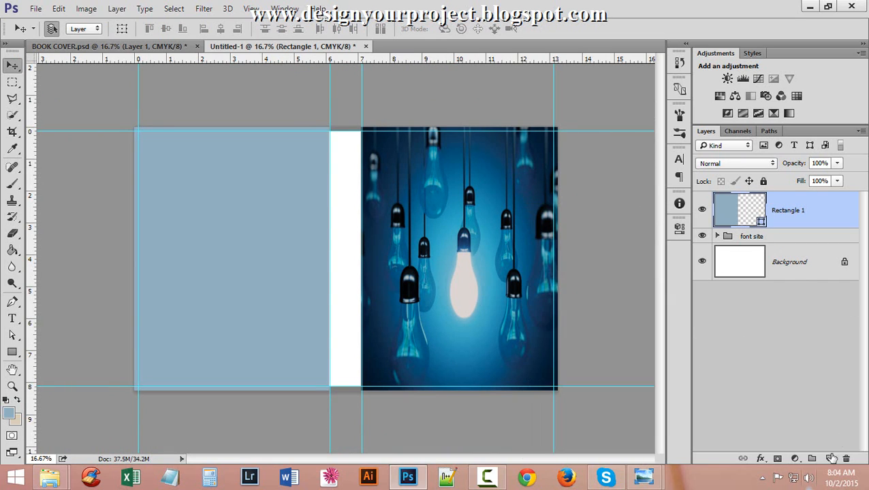
# Add a linear Gradient Fill layer at 90° and 100% scale, and clip it to the back cover rectangle.
pyautogui.click(795, 459)
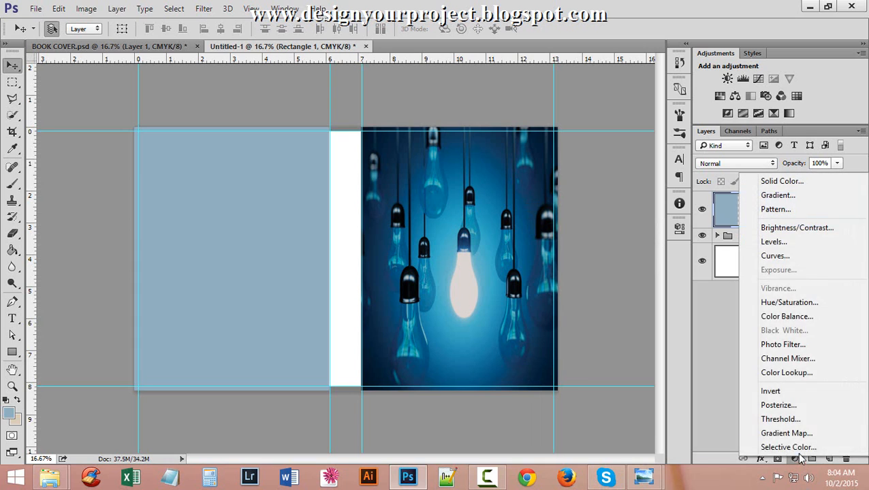
pyautogui.click(822, 200)
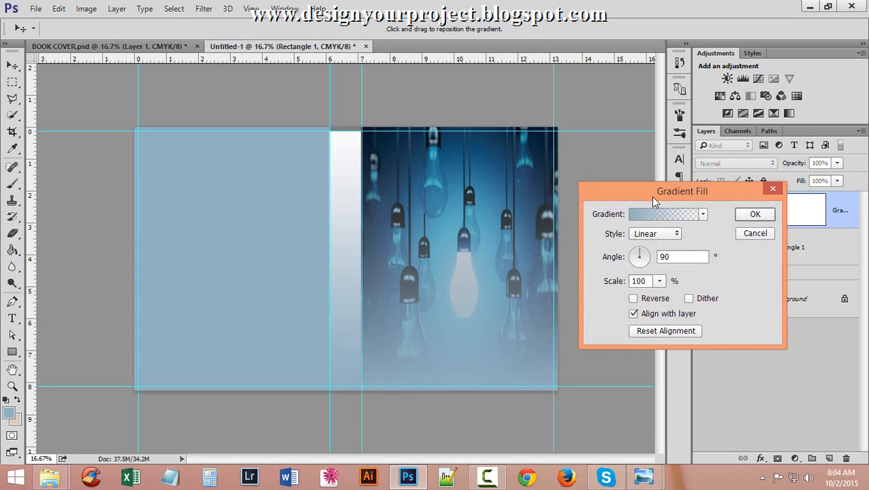
pyautogui.moveTo(652, 196); pyautogui.dragTo(569, 218)
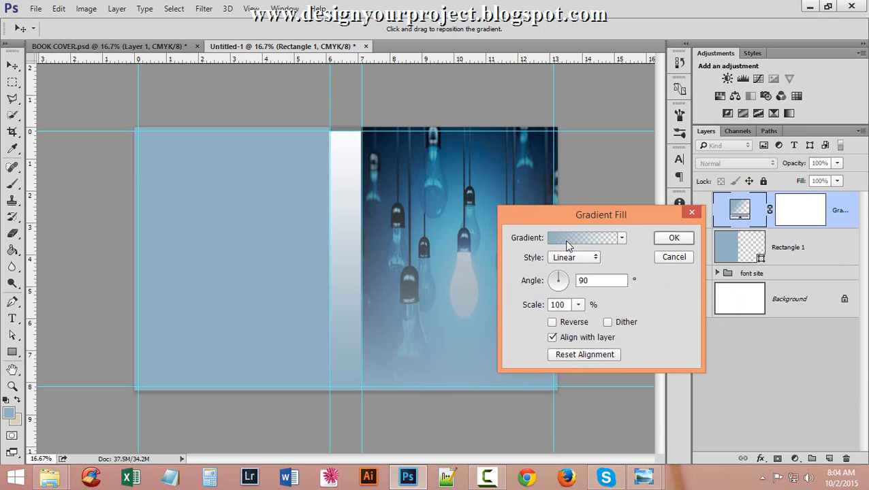
pyautogui.click(672, 239)
pyautogui.rightClick(840, 219)
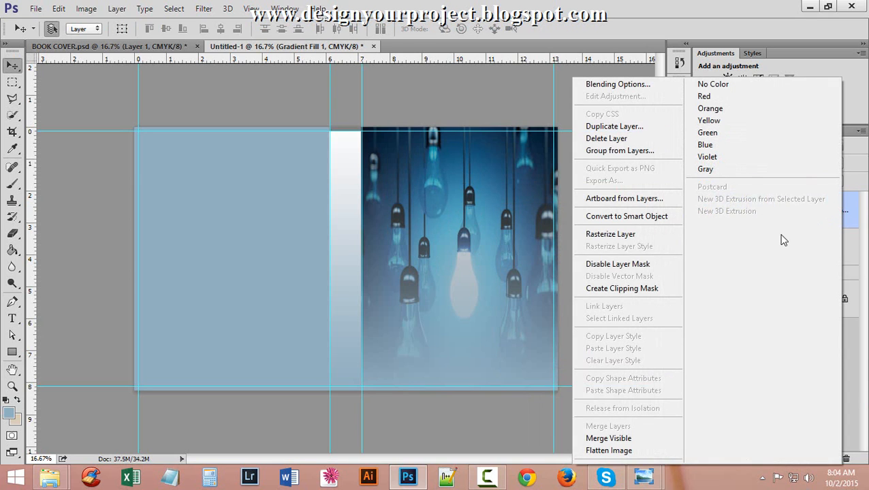
pyautogui.click(602, 292)
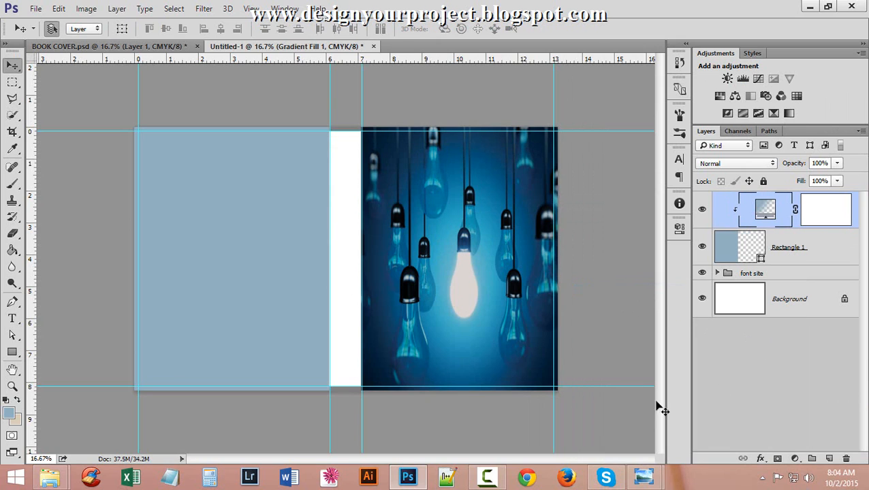
# Change the clipped Gradient Fill layer to the Black, White preset.
pyautogui.doubleClick(760, 202)
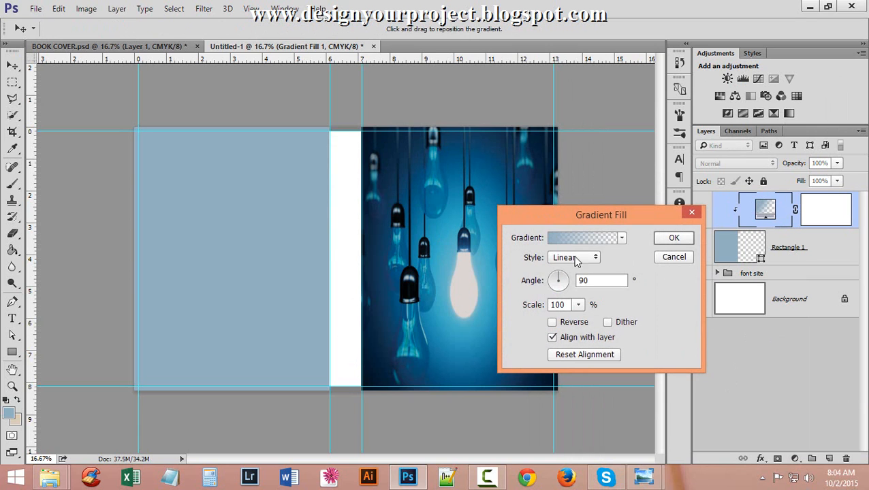
pyautogui.moveTo(570, 215); pyautogui.dragTo(570, 118)
pyautogui.click(580, 143)
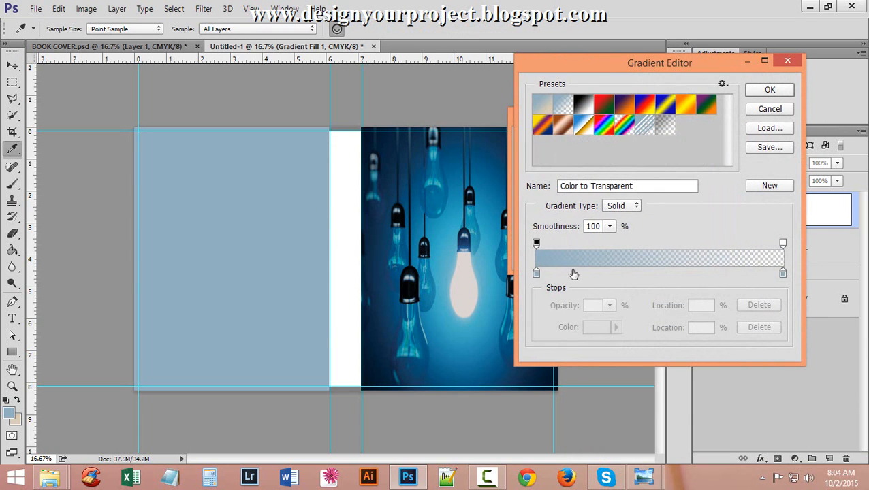
pyautogui.click(584, 106)
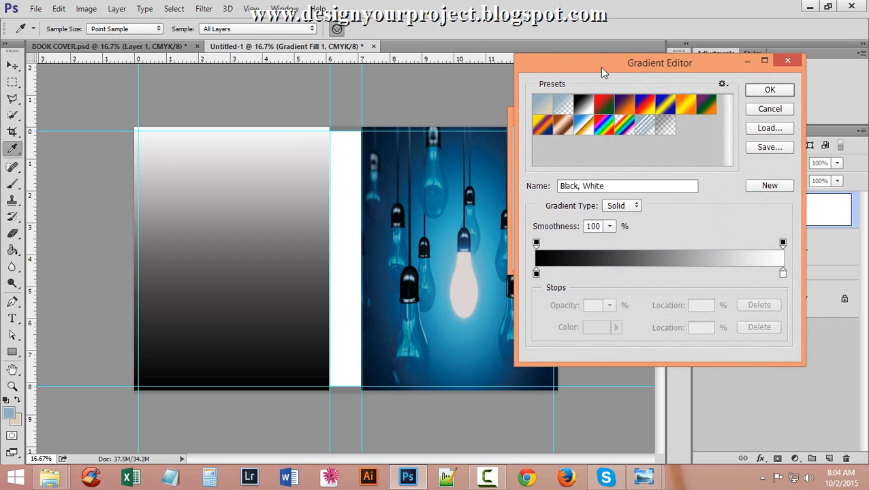
# Recolor the black stop of the back cover gradient to dark blue #05567c, sampled from the front cover image.
pyautogui.moveTo(603, 71); pyautogui.dragTo(589, 66)
pyautogui.doubleClick(521, 269)
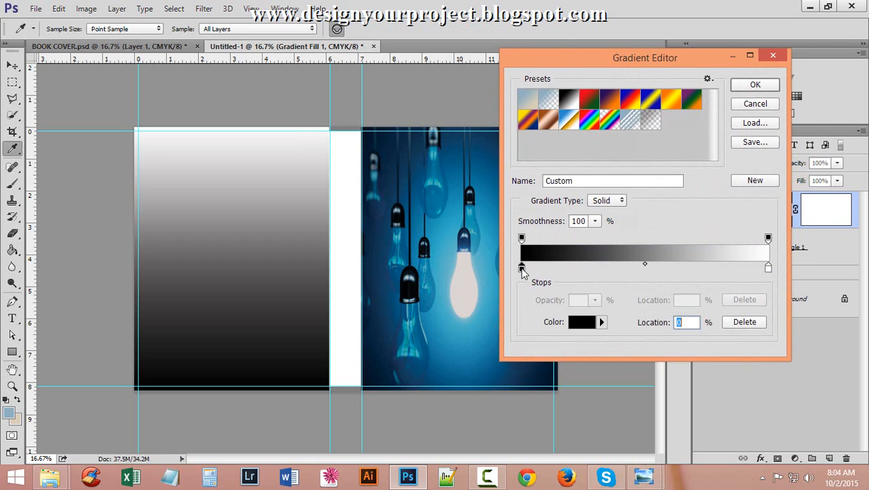
pyautogui.moveTo(536, 46); pyautogui.dragTo(628, 70)
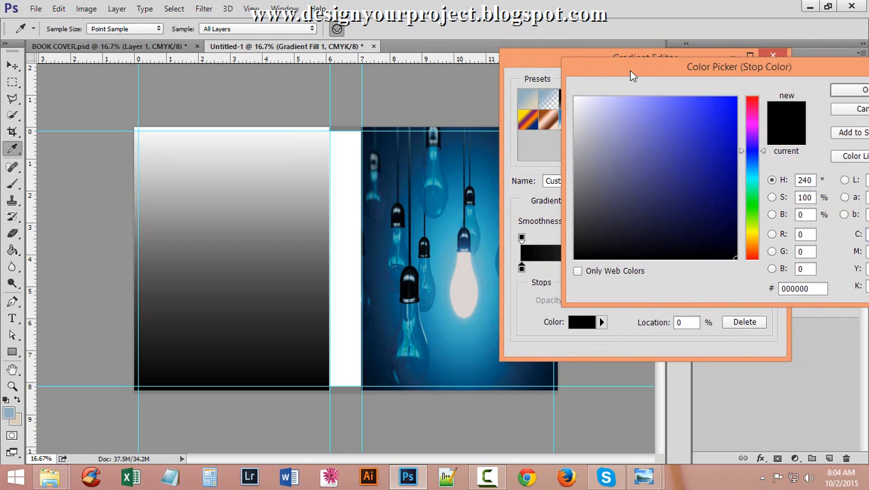
pyautogui.click(440, 230)
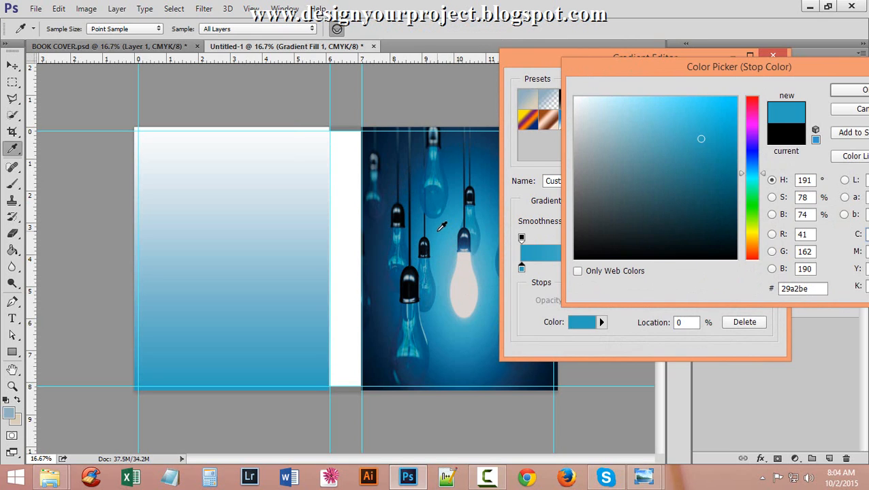
pyautogui.click(387, 134)
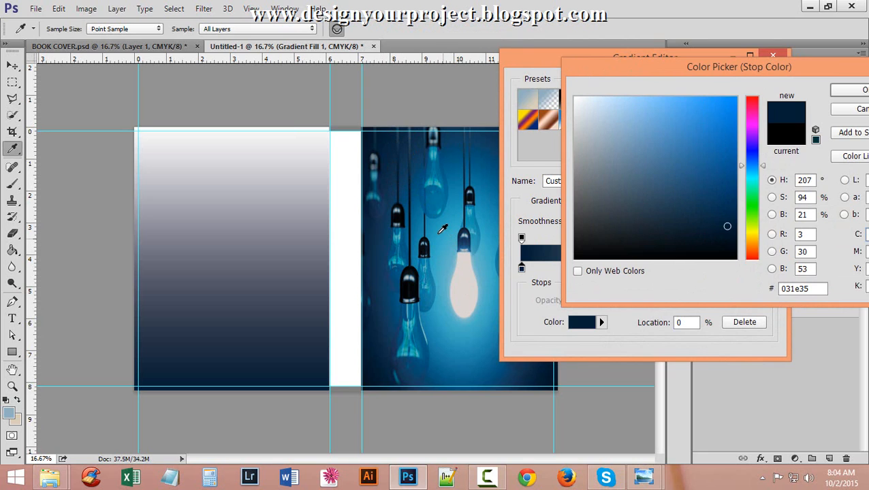
pyautogui.click(442, 230)
pyautogui.click(418, 184)
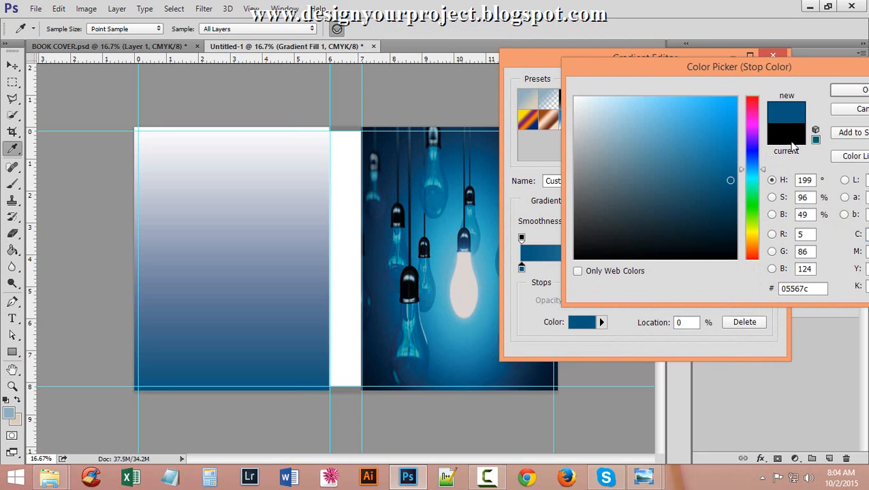
pyautogui.click(859, 90)
# Recolor the gradient's white stop at 100% to light blue #52b3c7, sampled from the glow around the lit bulb.
pyautogui.click(768, 268)
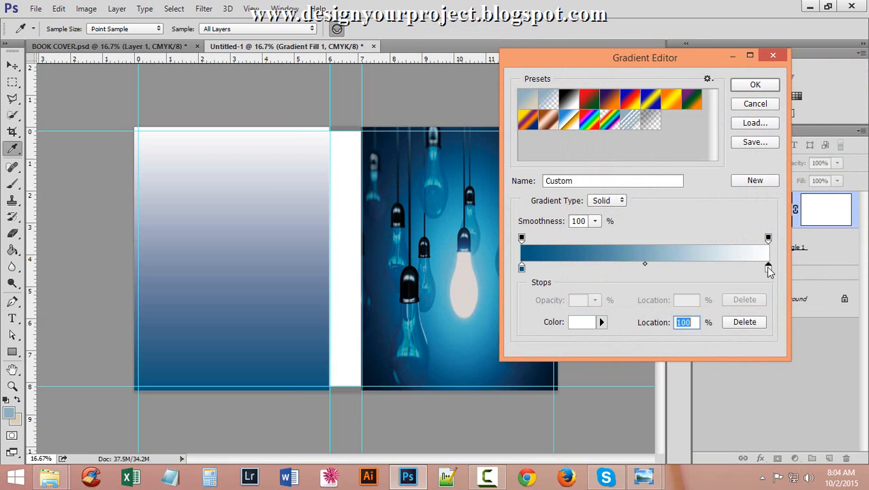
pyautogui.doubleClick(769, 269)
pyautogui.moveTo(423, 81); pyautogui.dragTo(750, 96)
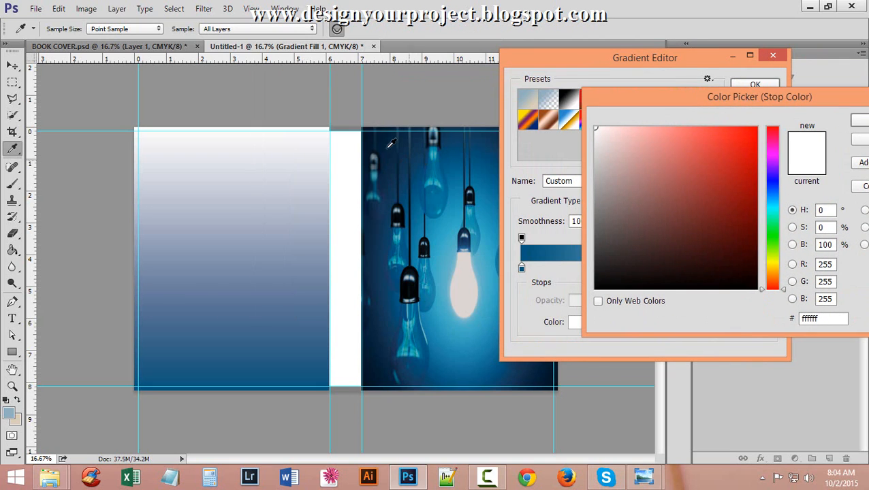
pyautogui.click(387, 135)
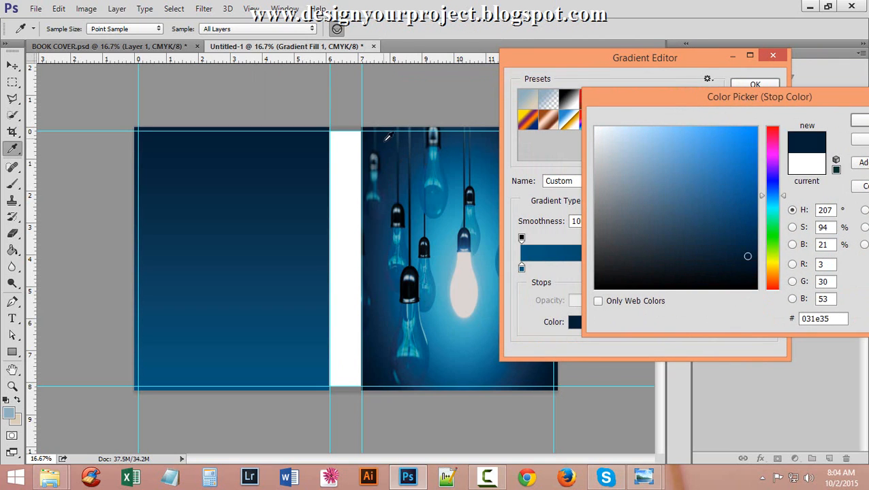
pyautogui.click(387, 175)
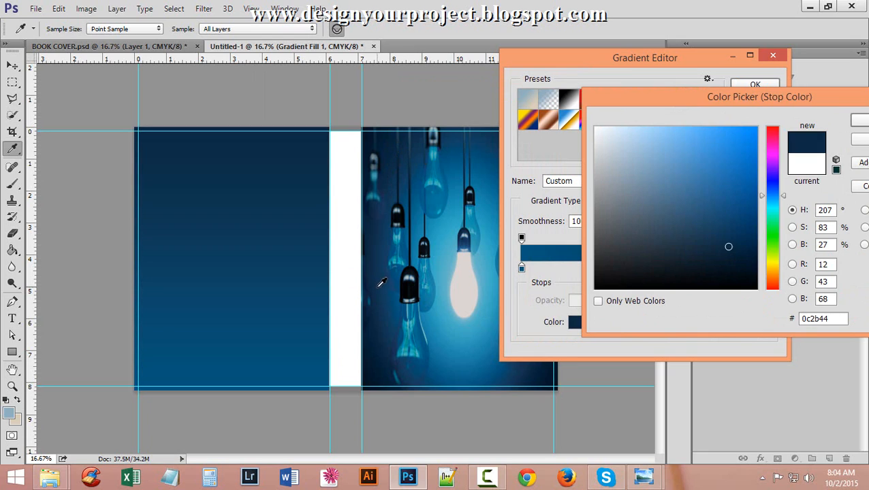
pyautogui.click(386, 346)
pyautogui.click(378, 366)
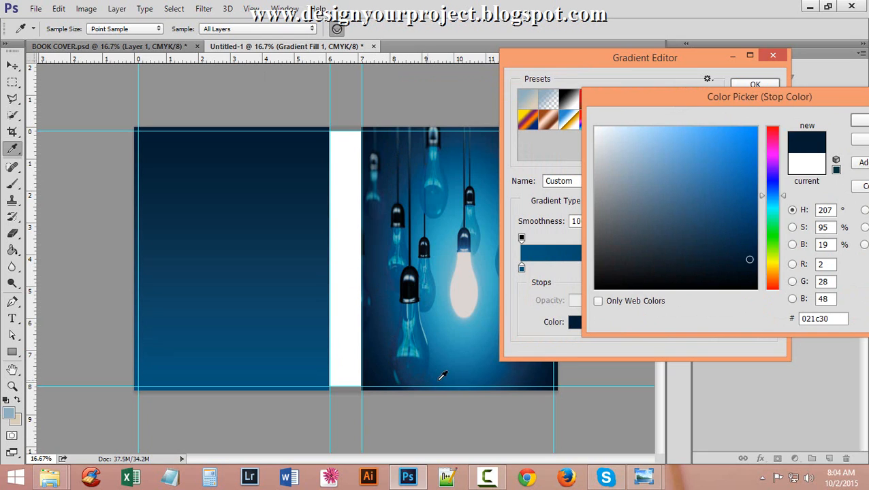
pyautogui.click(474, 375)
pyautogui.click(475, 331)
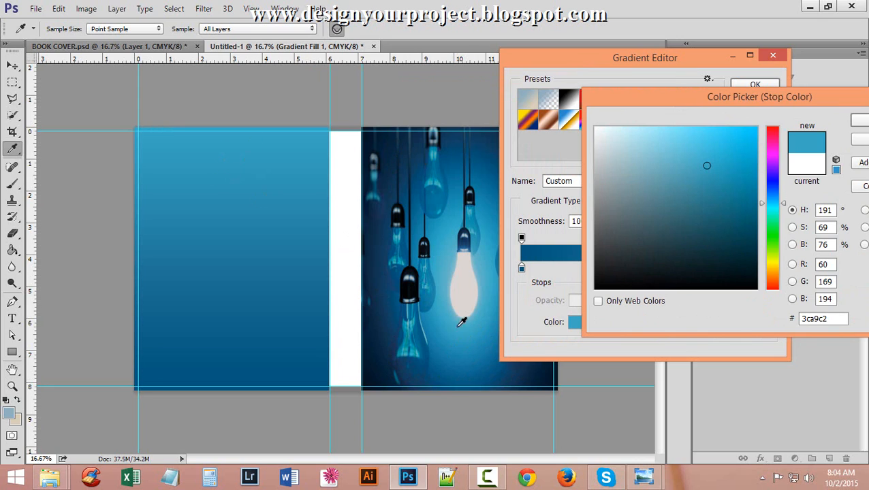
pyautogui.click(447, 289)
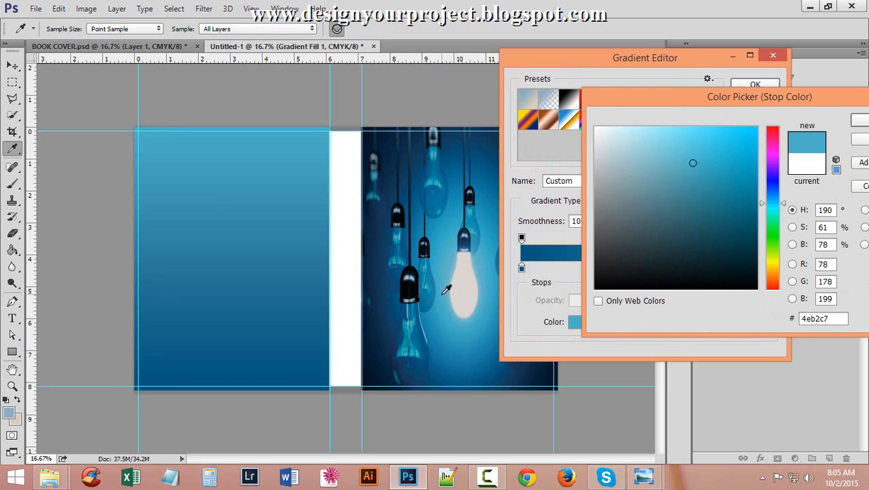
pyautogui.click(445, 281)
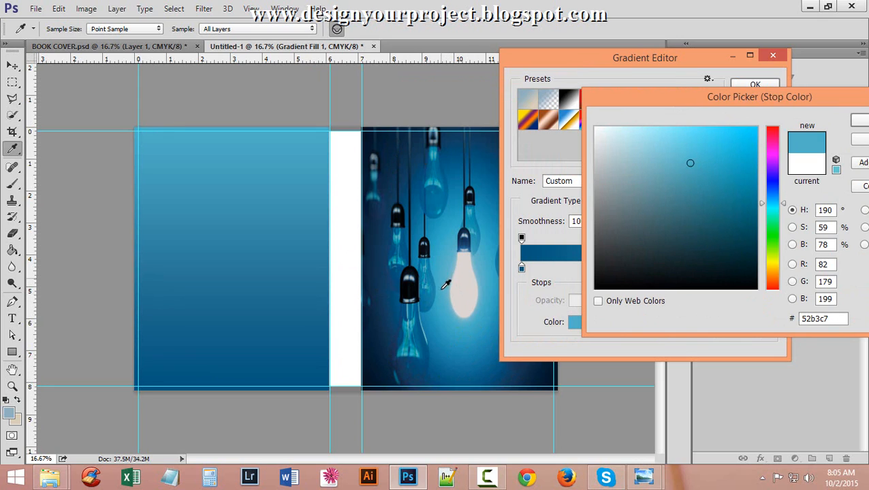
pyautogui.click(859, 120)
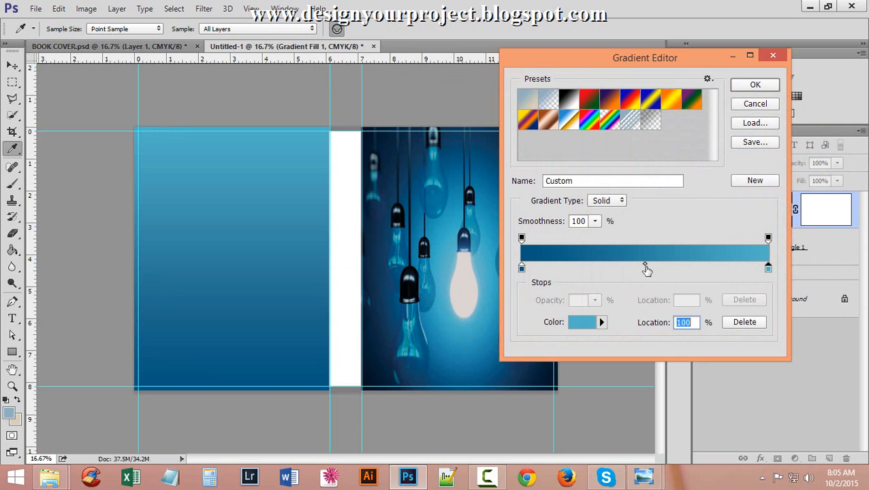
# Shift the gradient midpoint to 51% and apply the blue gradient to the back cover fill layer.
pyautogui.moveTo(646, 268); pyautogui.dragTo(649, 269)
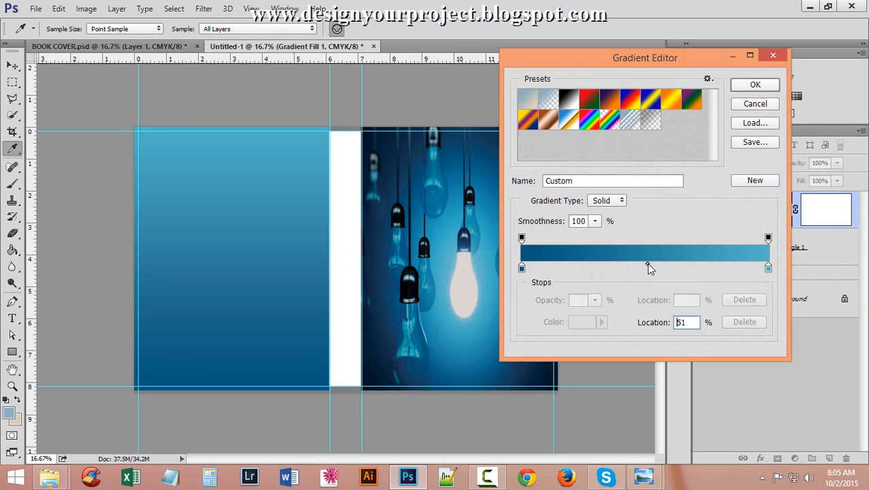
pyautogui.click(755, 85)
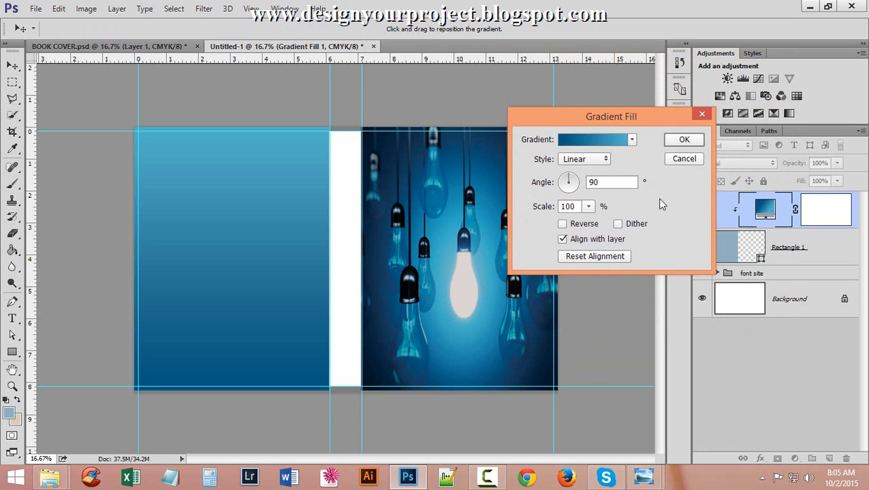
pyautogui.click(684, 143)
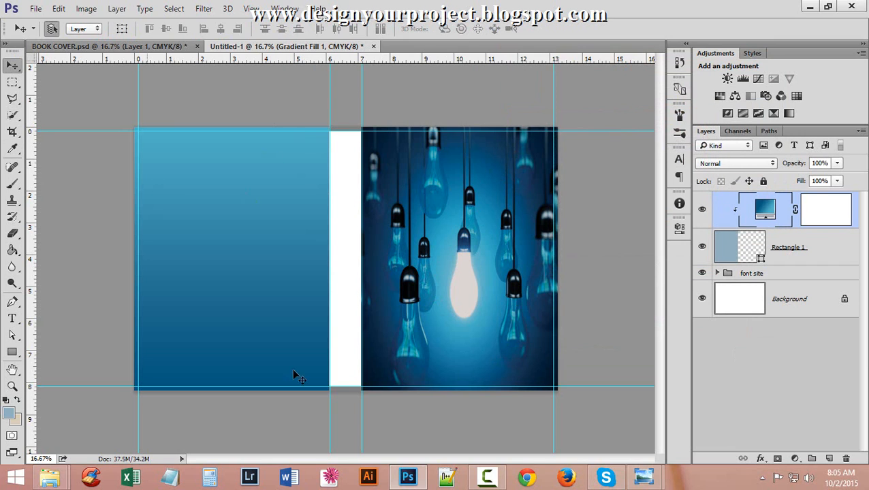
# Group the gradient fill layer with the back cover rectangle and rename the group "back site".
pyautogui.keyDown('shift'); pyautogui.click(830, 256); pyautogui.keyUp('shift')
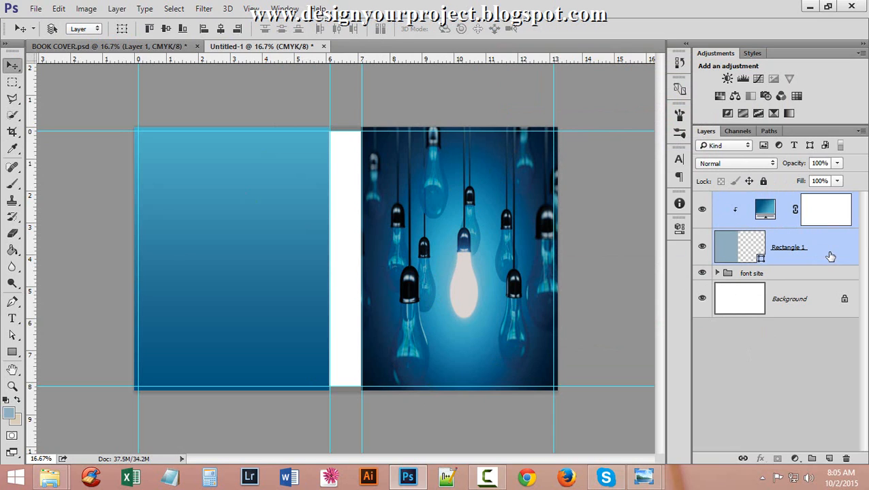
pyautogui.hotkey('ctrl', 'g')
pyautogui.doubleClick(750, 199)
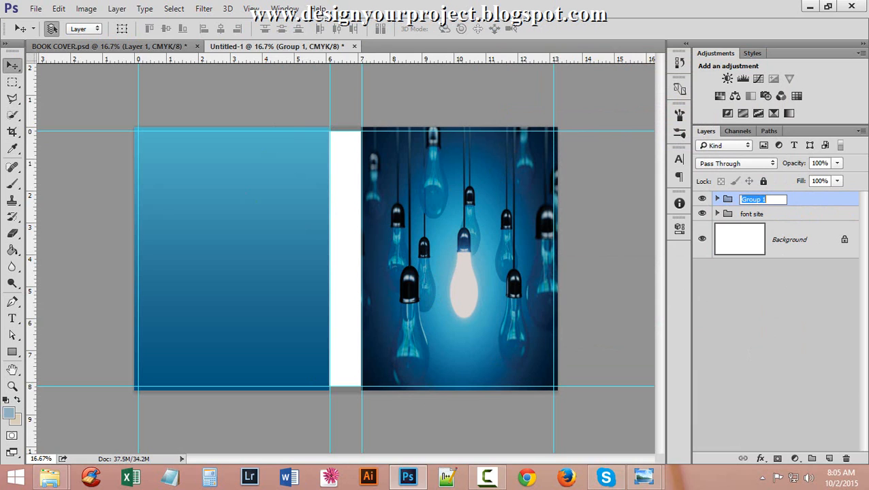
pyautogui.write('b')
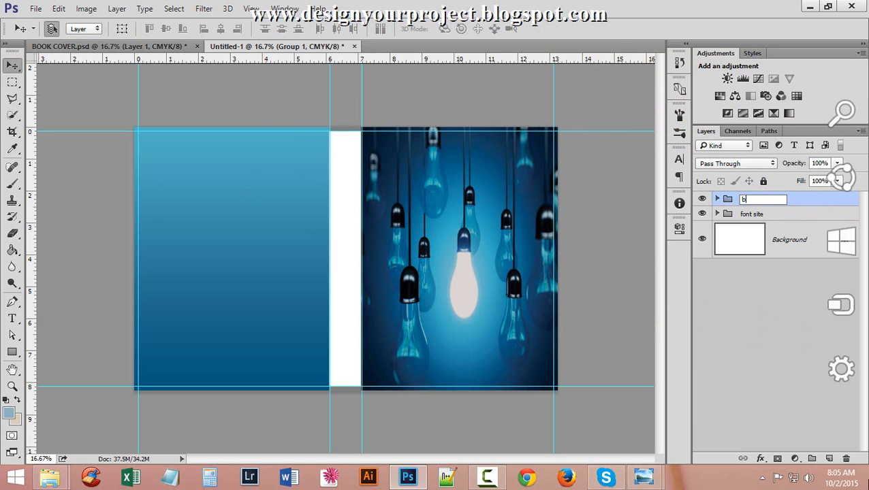
pyautogui.write('ack site')
pyautogui.click(732, 361)
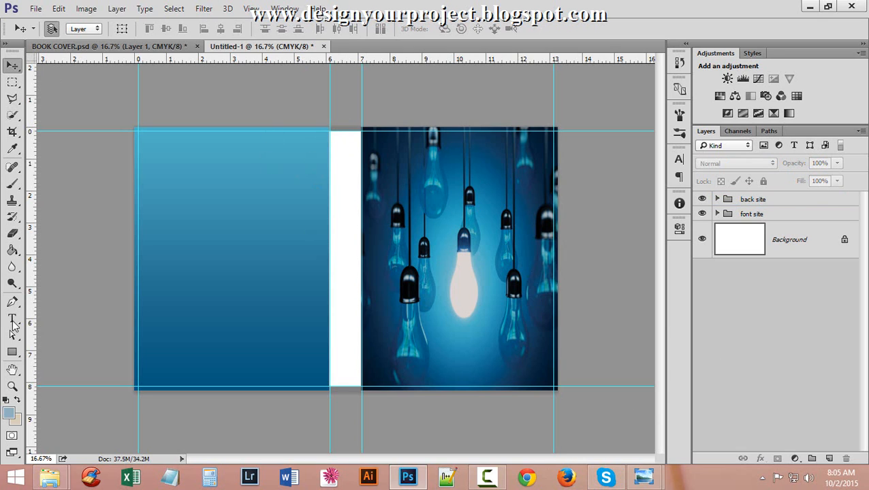
# Draw a blue-gray rectangle of about 301 x 2505 px over the spine between the two spine guides, and convert it to a Smart Object.
pyautogui.click(12, 352)
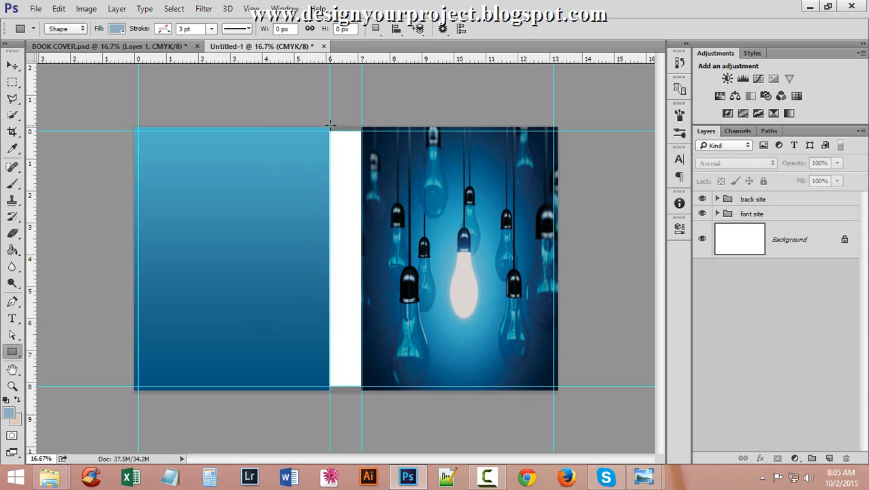
pyautogui.moveTo(329, 125); pyautogui.dragTo(362, 391)
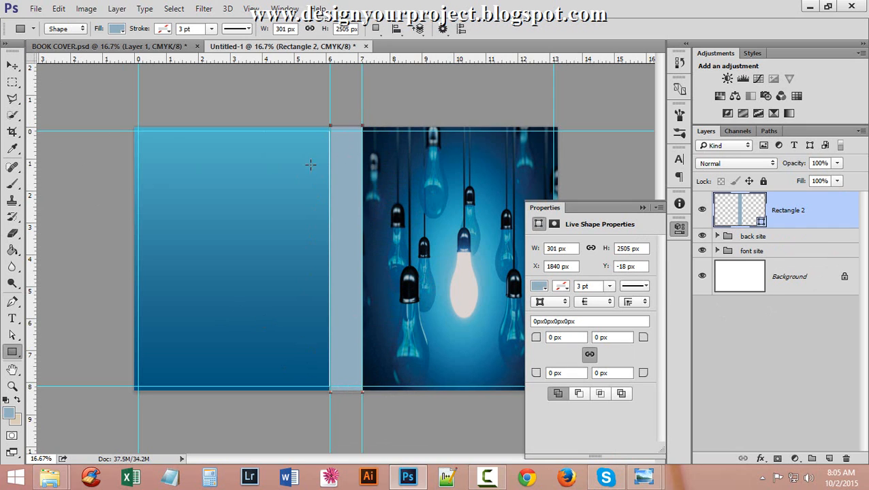
pyautogui.click(367, 216)
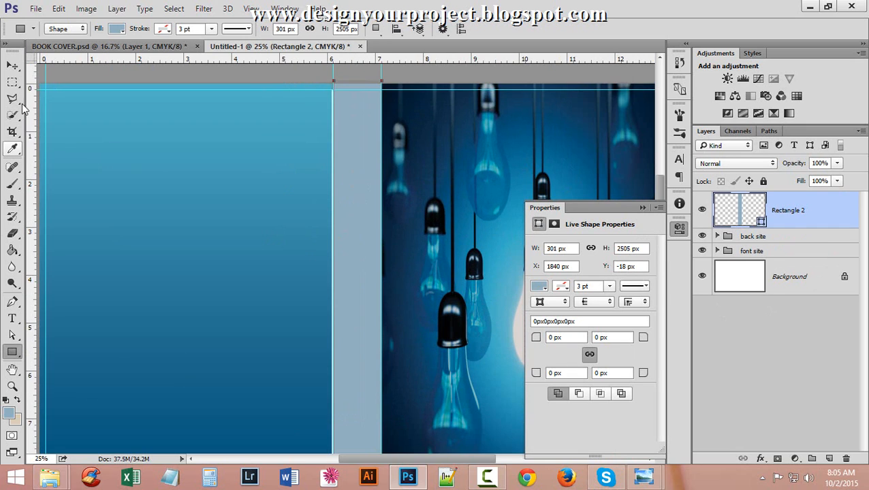
pyautogui.click(12, 71)
pyautogui.scroll(-3, 344, 214)
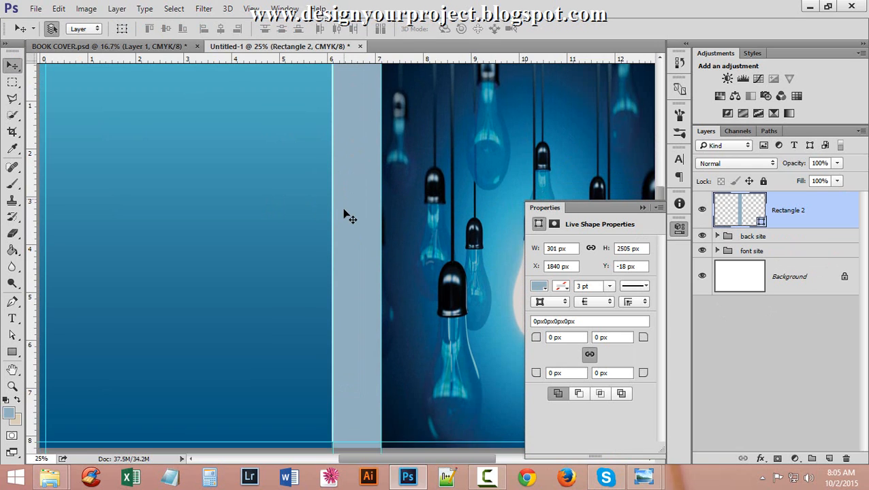
pyautogui.scroll(-1, 359, 229)
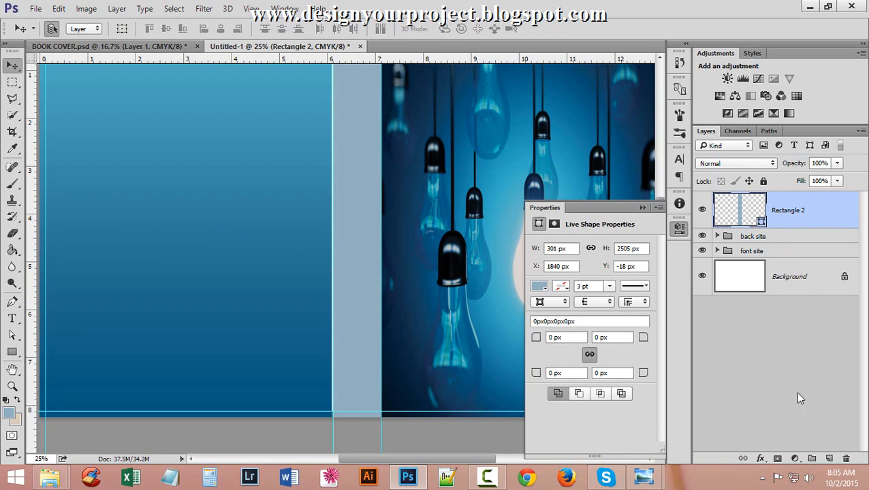
pyautogui.rightClick(821, 201)
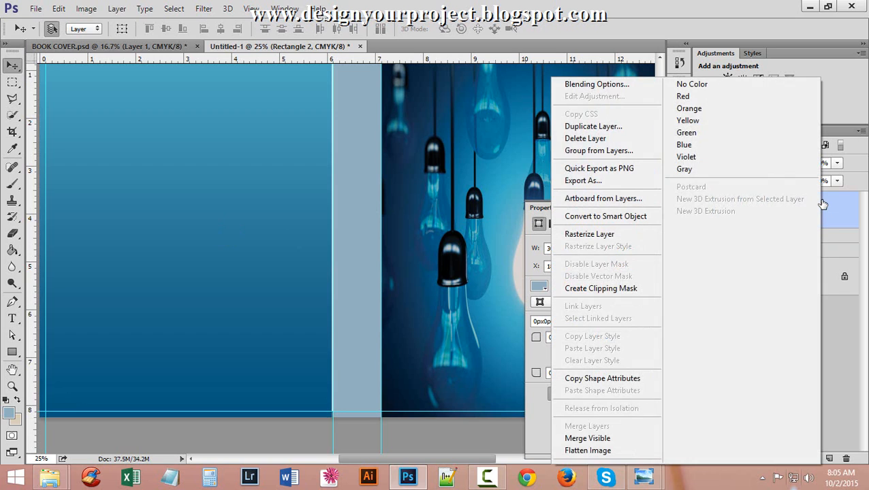
pyautogui.click(601, 217)
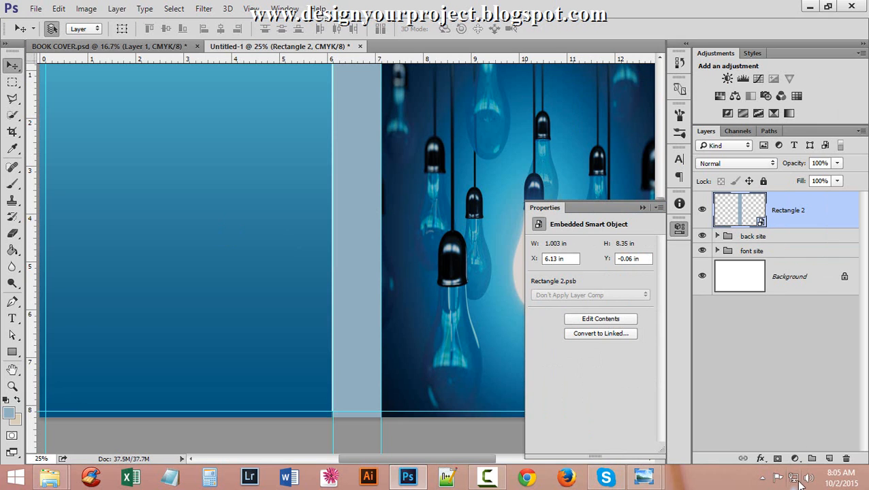
pyautogui.click(794, 460)
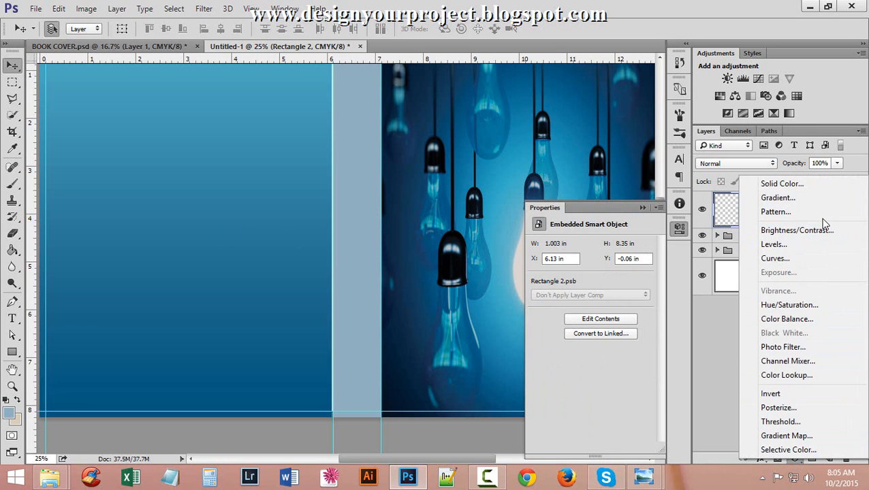
pyautogui.click(815, 200)
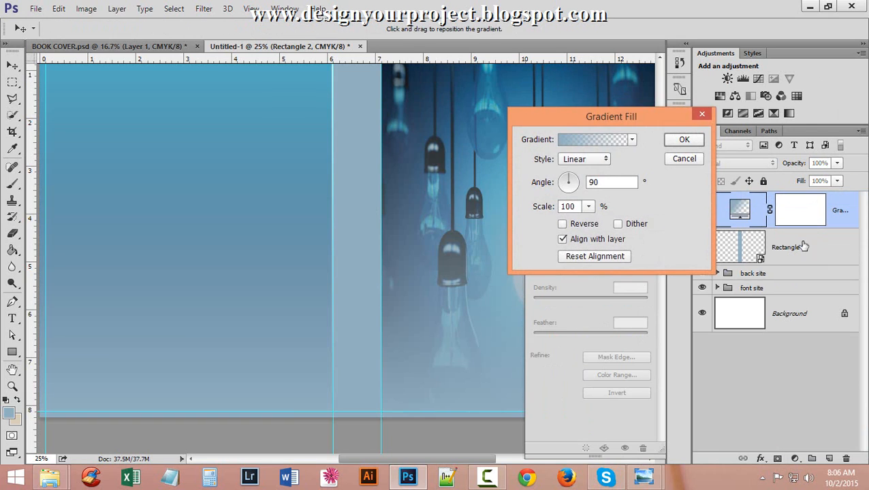
pyautogui.click(685, 163)
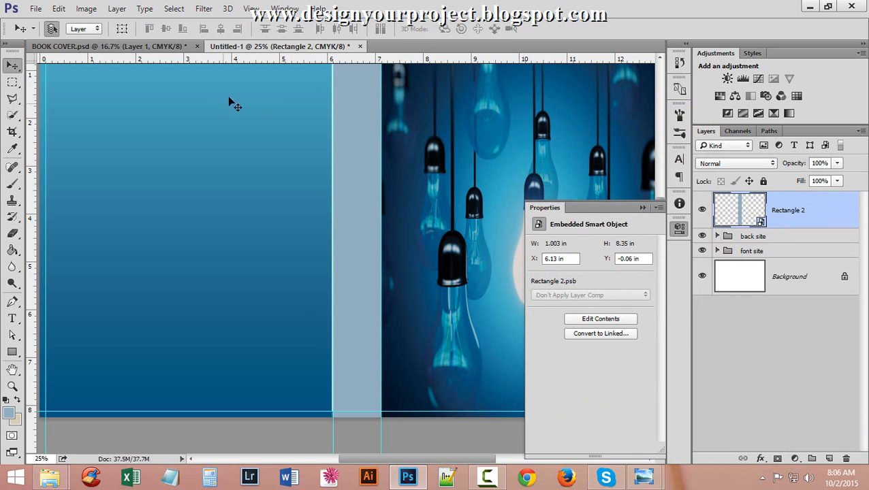
pyautogui.doubleClick(825, 222)
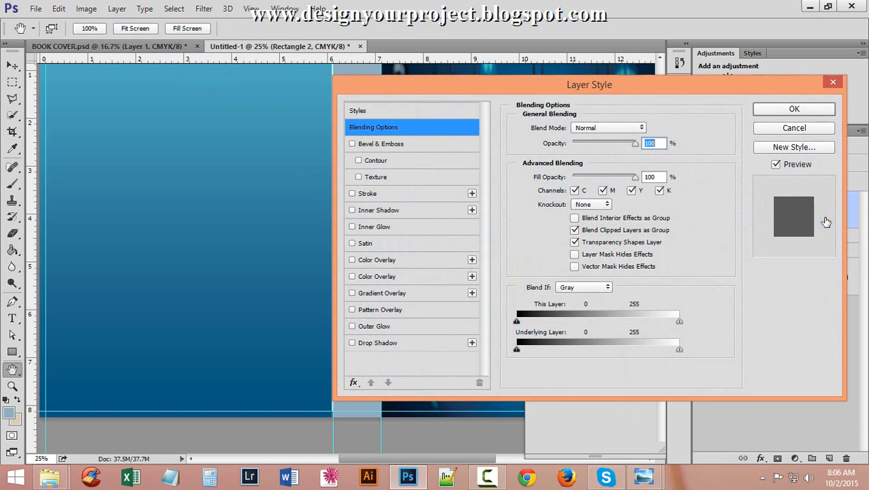
pyautogui.click(795, 129)
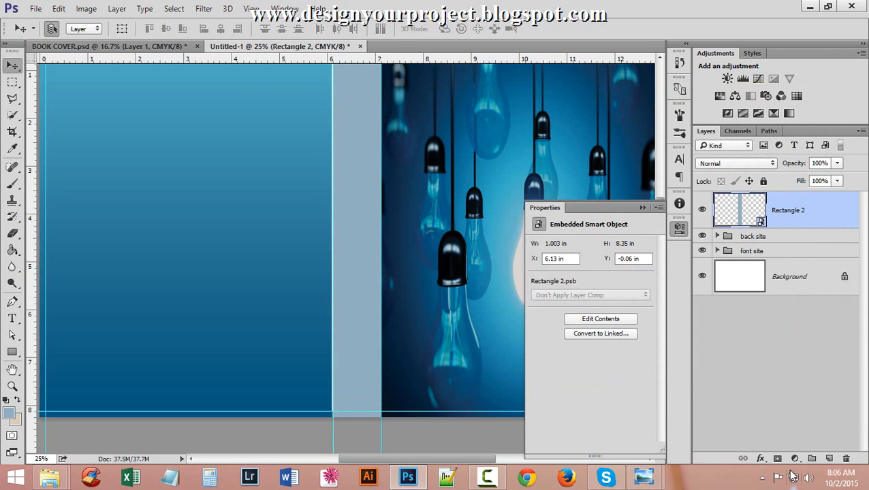
# Add a linear gradient fill layer at 90° above the spine rectangle and clip it to that rectangle.
pyautogui.click(795, 459)
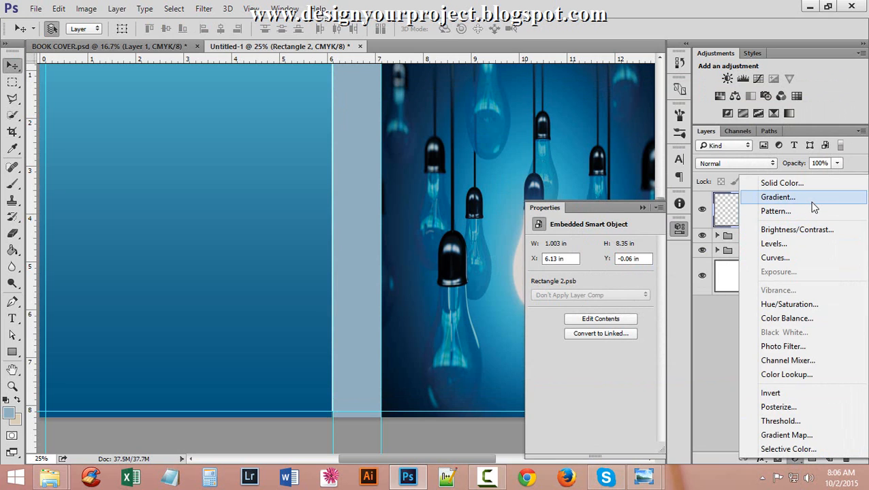
pyautogui.click(777, 197)
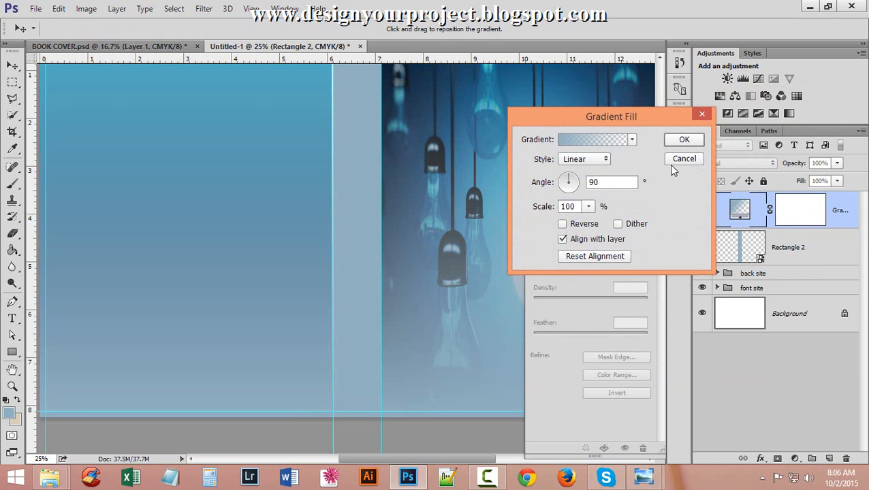
pyautogui.click(684, 140)
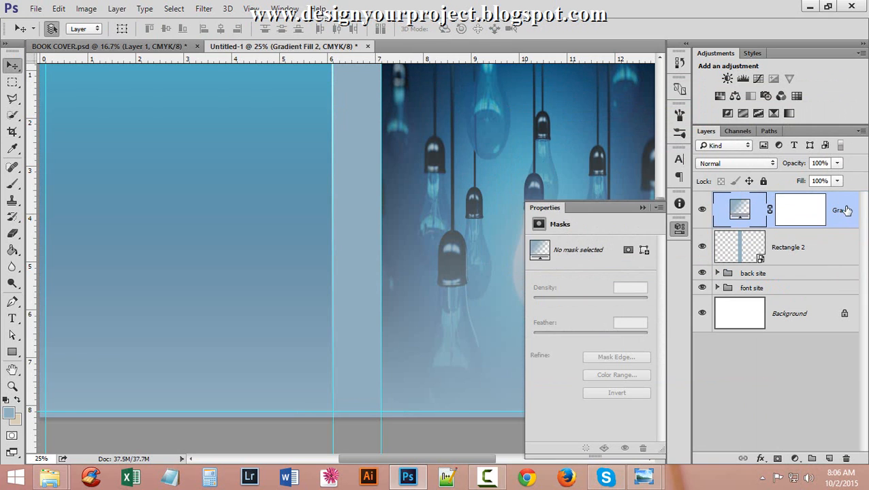
pyautogui.rightClick(835, 222)
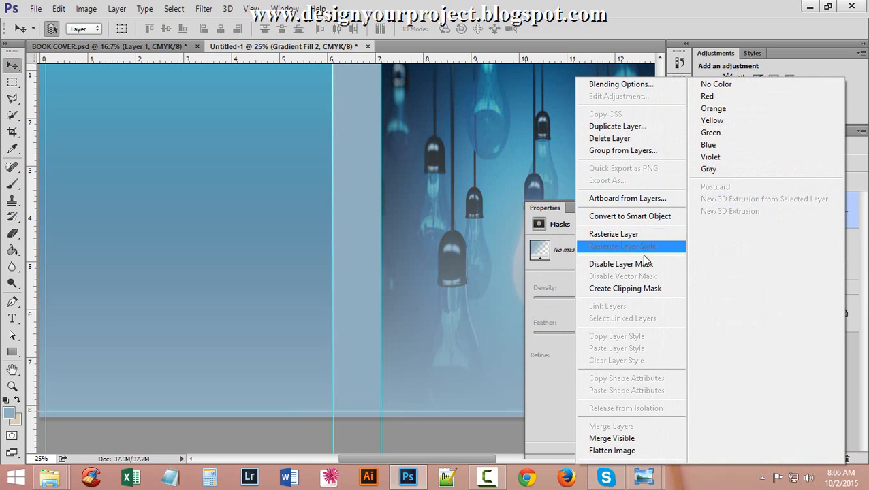
pyautogui.click(645, 292)
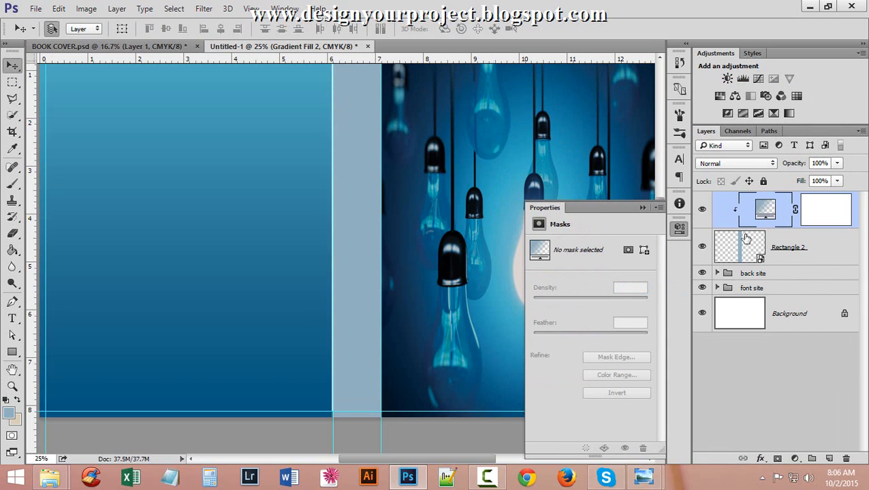
# Edit the spine fill layer's gradient and base it on the Black, White preset.
pyautogui.doubleClick(762, 209)
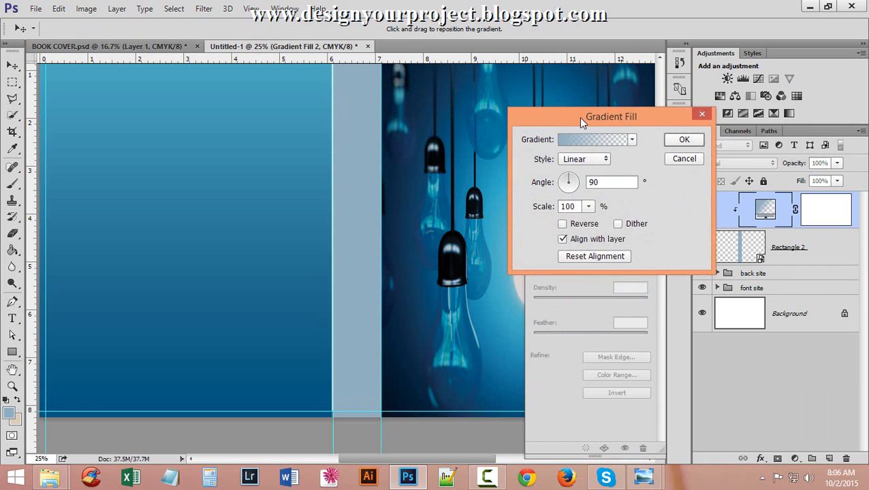
pyautogui.moveTo(578, 116); pyautogui.dragTo(658, 135)
pyautogui.click(664, 151)
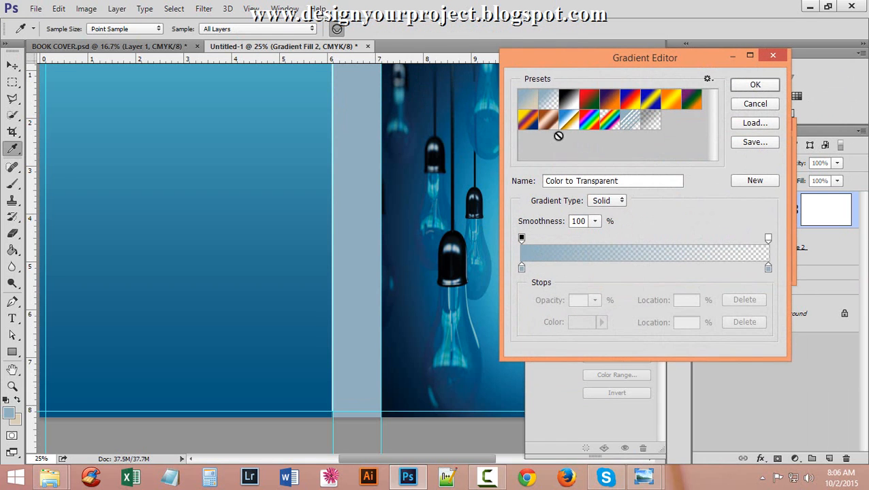
pyautogui.click(569, 102)
pyautogui.moveTo(564, 61); pyautogui.dragTo(639, 63)
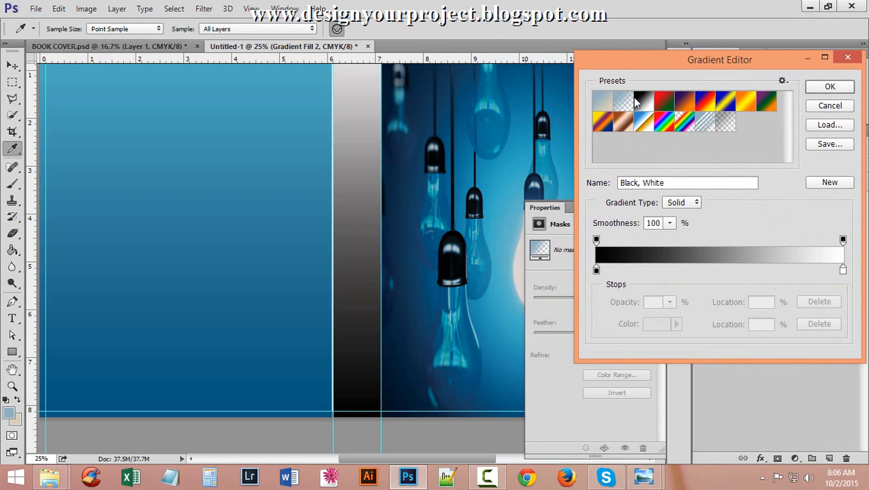
# Recolor the spine gradient's black stop at 0% to light blue #4aa4bb, sampled from the upper part of the back cover.
pyautogui.doubleClick(596, 271)
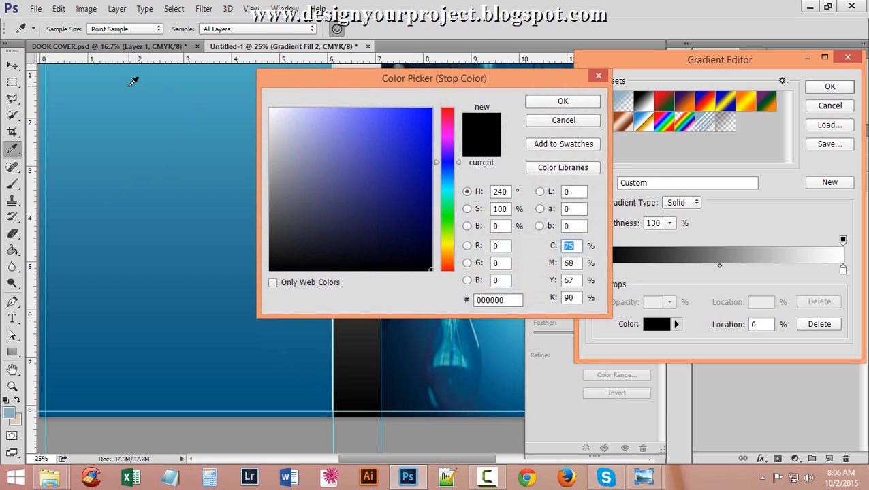
pyautogui.click(104, 380)
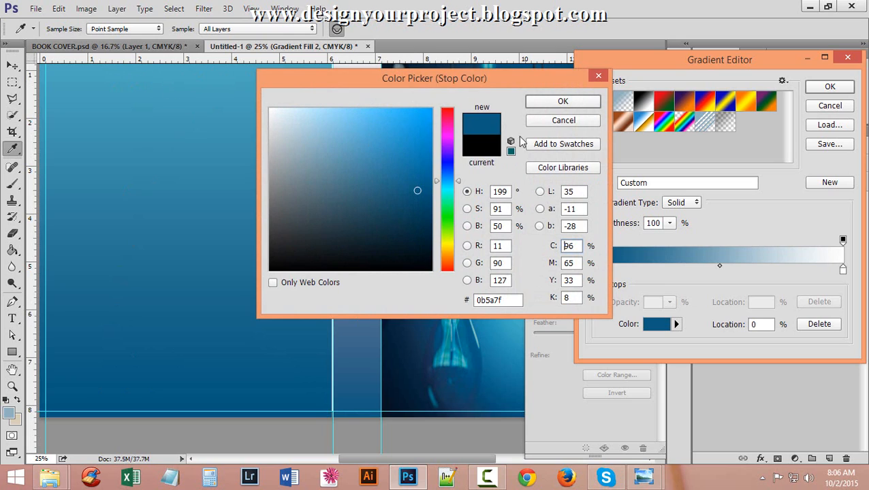
pyautogui.click(156, 72)
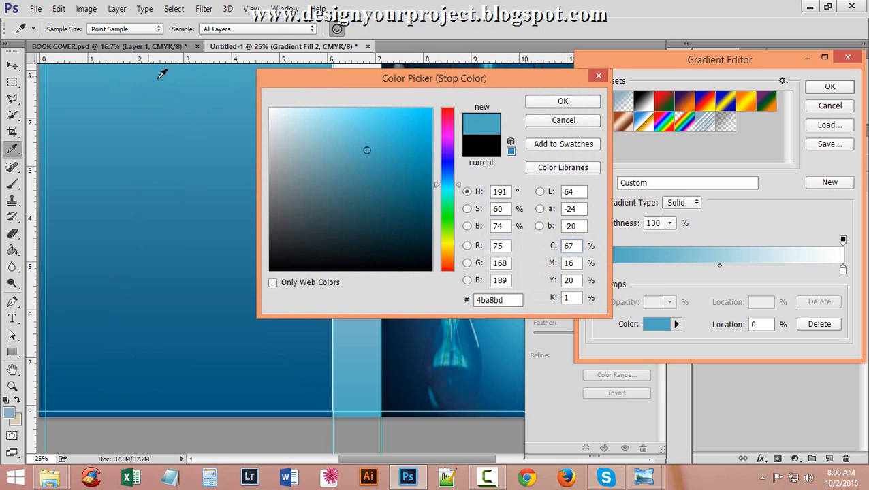
pyautogui.click(60, 87)
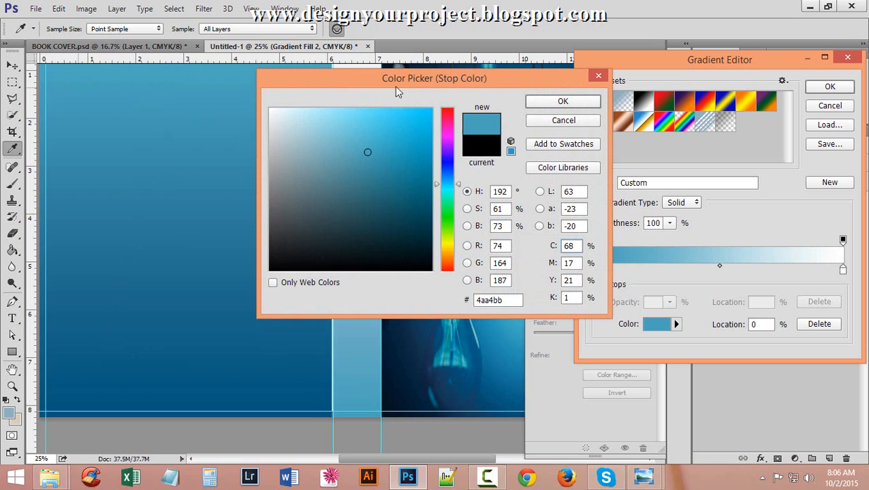
pyautogui.click(572, 103)
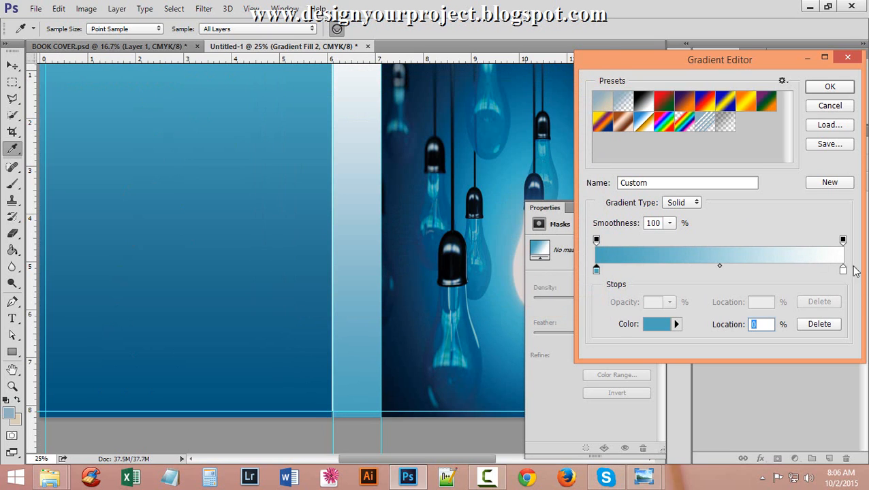
# Recolor the white stop at 100% to dark blue #0c5a7f, sampled from the lower back cover, and apply the gradient to the spine.
pyautogui.doubleClick(843, 270)
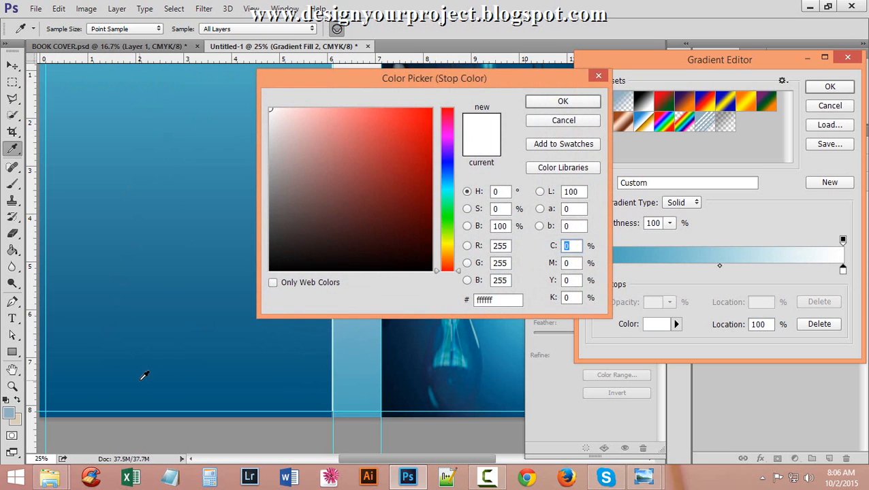
pyautogui.click(145, 376)
pyautogui.moveTo(365, 73); pyautogui.dragTo(535, 68)
pyautogui.click(730, 97)
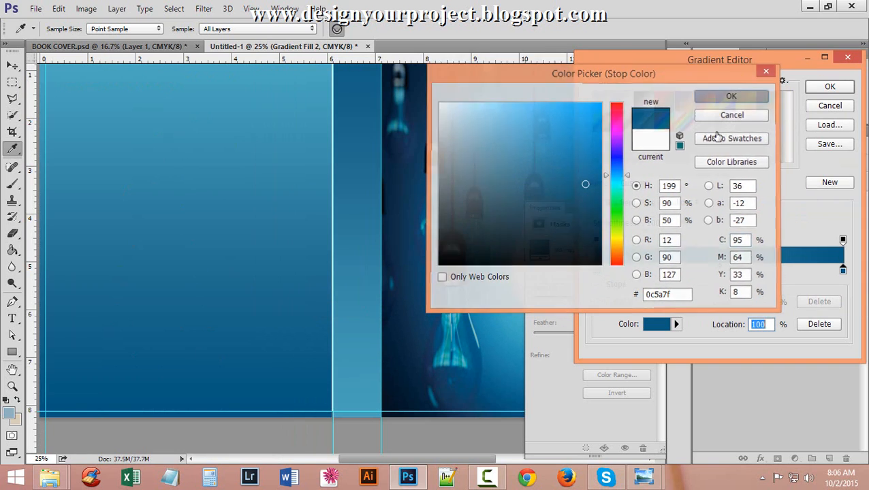
pyautogui.click(830, 90)
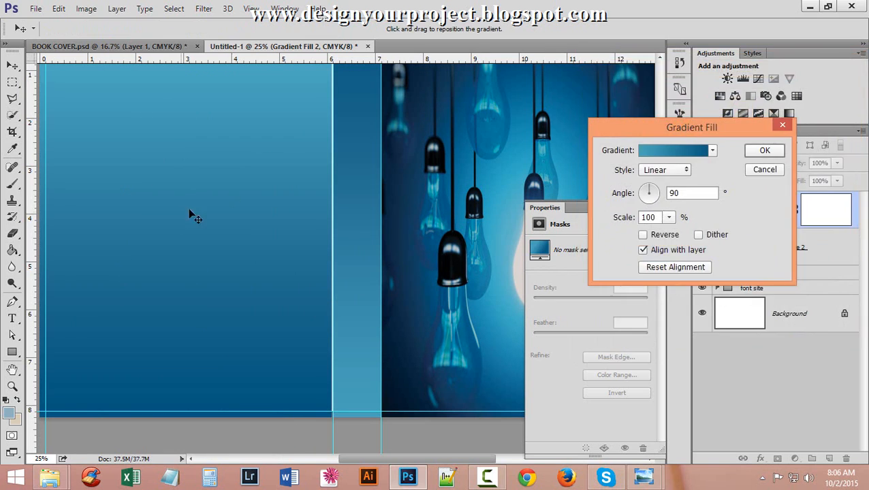
pyautogui.click(765, 152)
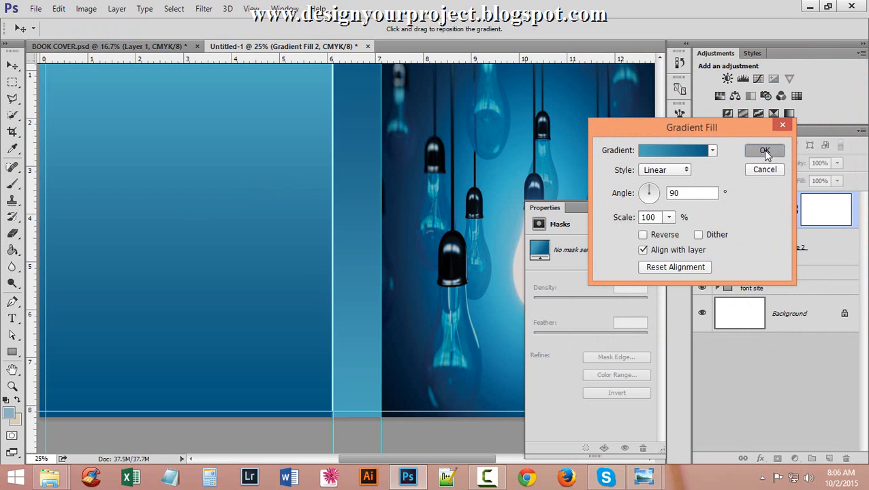
# Set the angle of the spine's gradient fill to 110°.
pyautogui.hotkey('ctrl', '-')
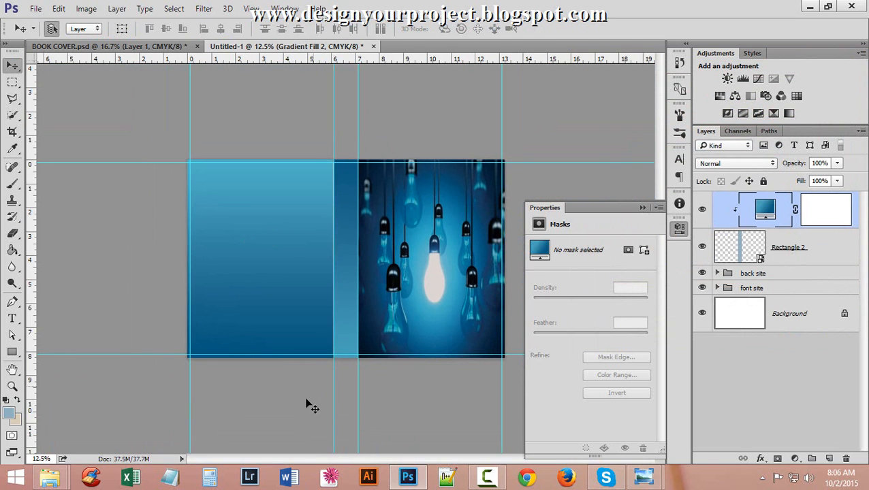
pyautogui.hotkey('ctrl', '+')
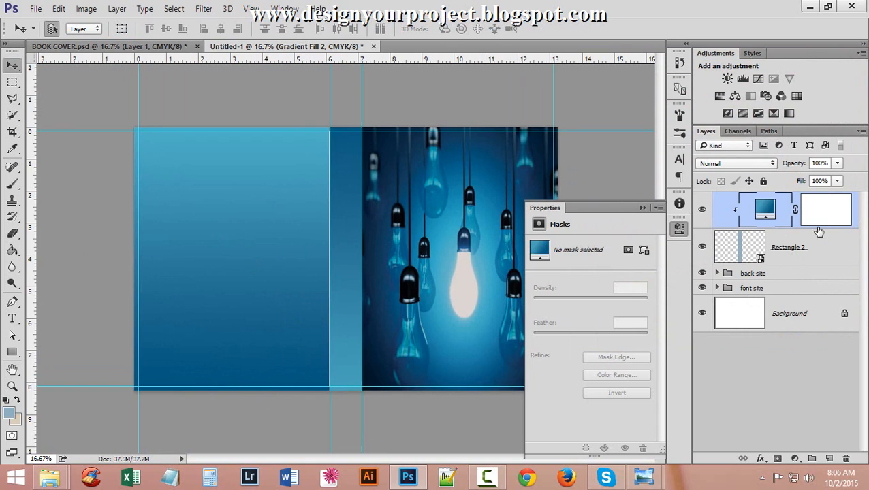
pyautogui.doubleClick(756, 209)
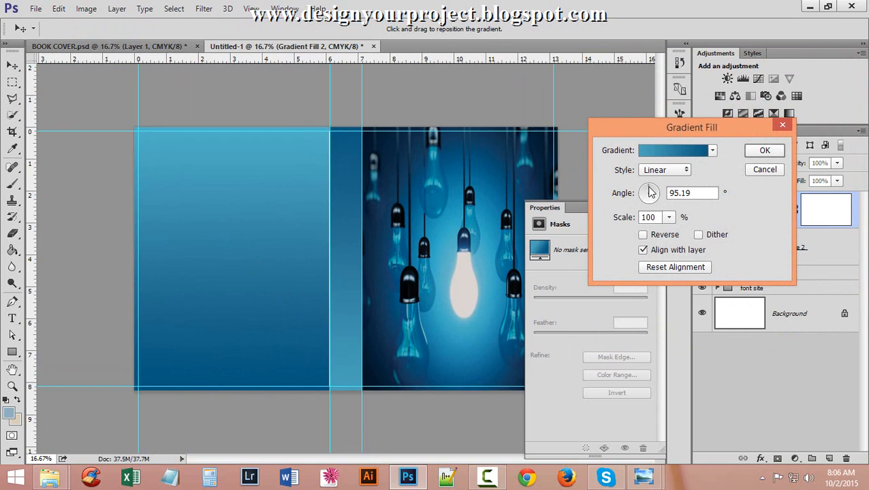
pyautogui.moveTo(650, 193); pyautogui.dragTo(649, 195)
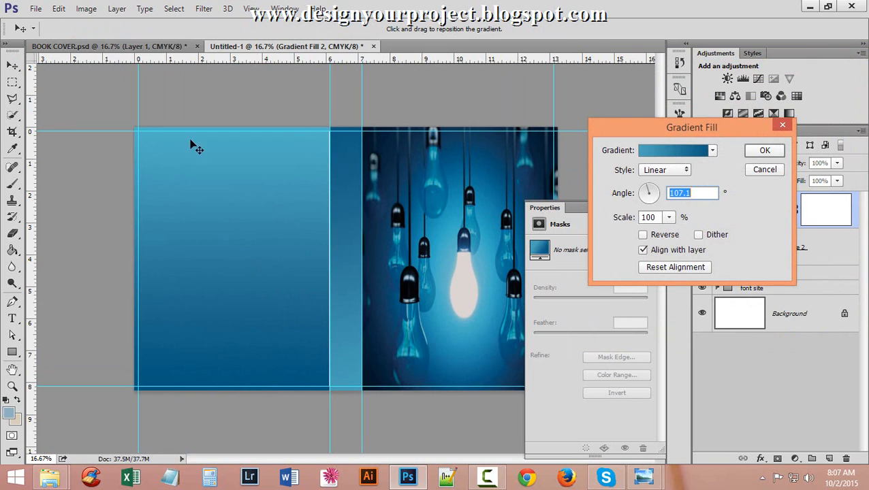
pyautogui.write('10')
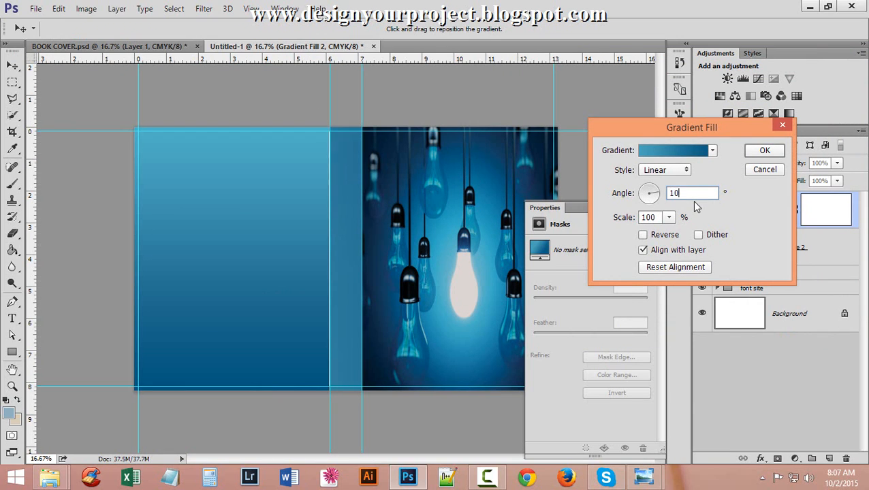
pyautogui.press('BackSpace')
pyautogui.write('10')
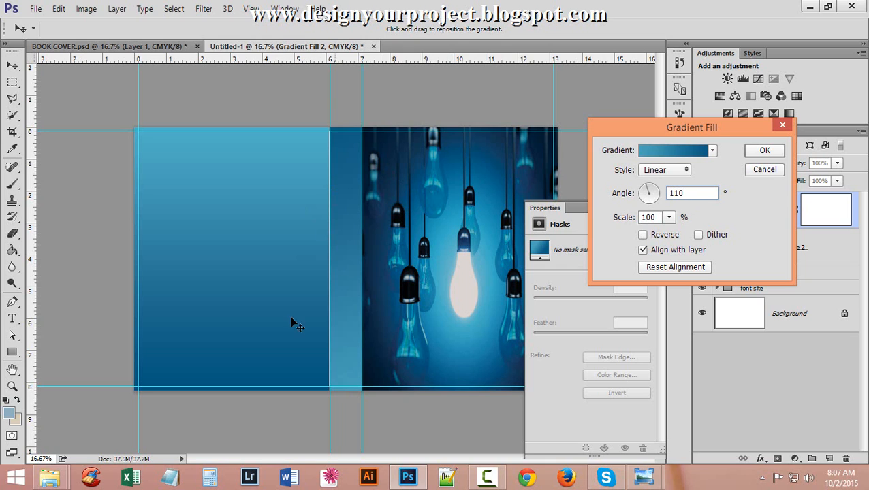
pyautogui.click(768, 150)
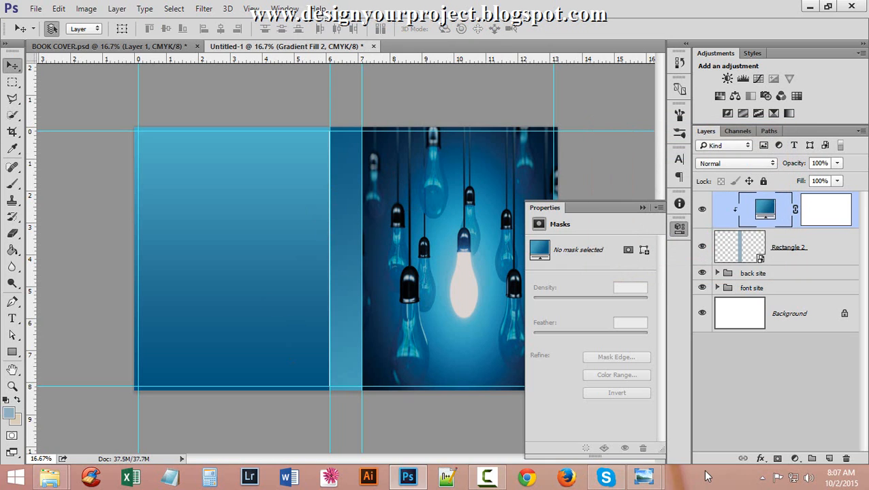
# Hide the guides and nudge the spine rectangle to X 6.09 in to close the white gap beside the back cover.
pyautogui.hotkey('ctrl', 'h')
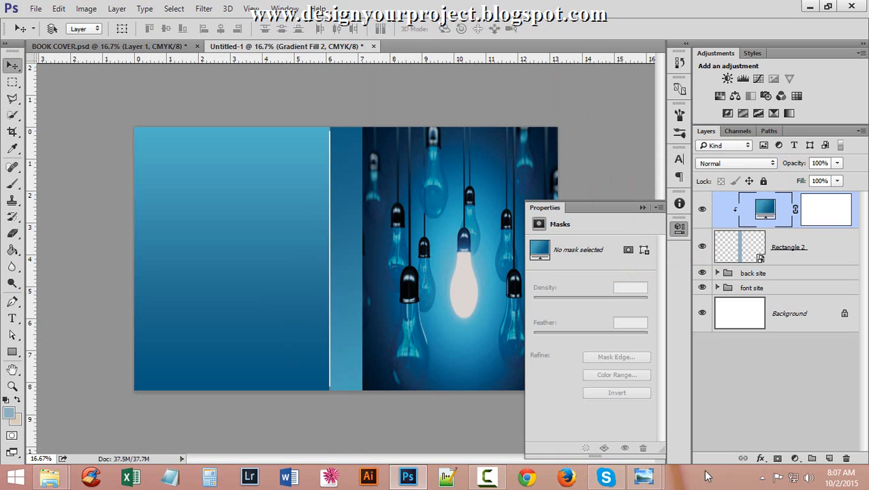
pyautogui.keyDown('ctrl'); pyautogui.click(334, 224); pyautogui.keyUp('ctrl')
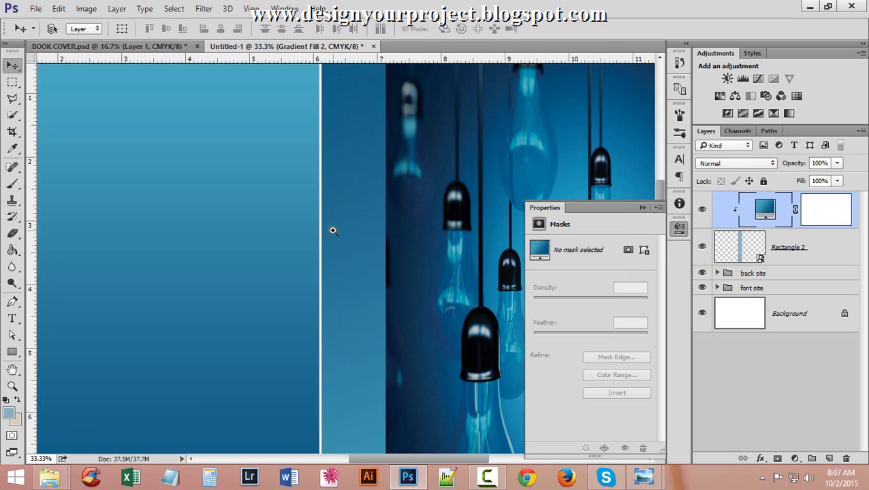
pyautogui.scroll(2, 343, 231)
pyautogui.moveTo(351, 219); pyautogui.dragTo(337, 237)
pyautogui.click(737, 246)
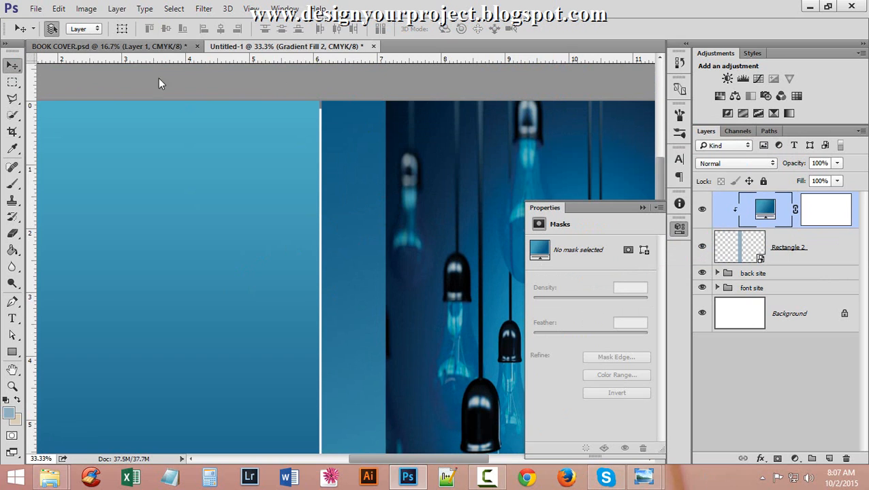
pyautogui.moveTo(357, 131); pyautogui.dragTo(334, 136)
pyautogui.hotkey('ctrl', '-')
pyautogui.hotkey('ctrl', '-')
pyautogui.click(816, 248)
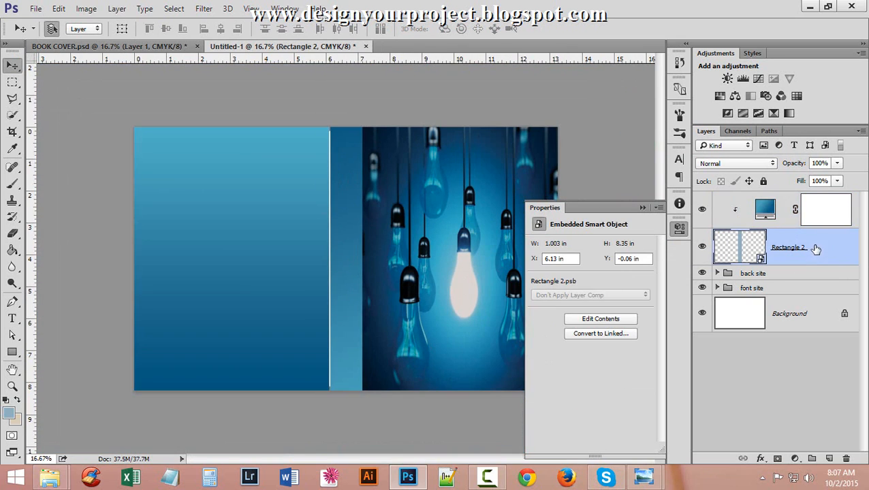
pyautogui.press('Left')
pyautogui.press('Left')
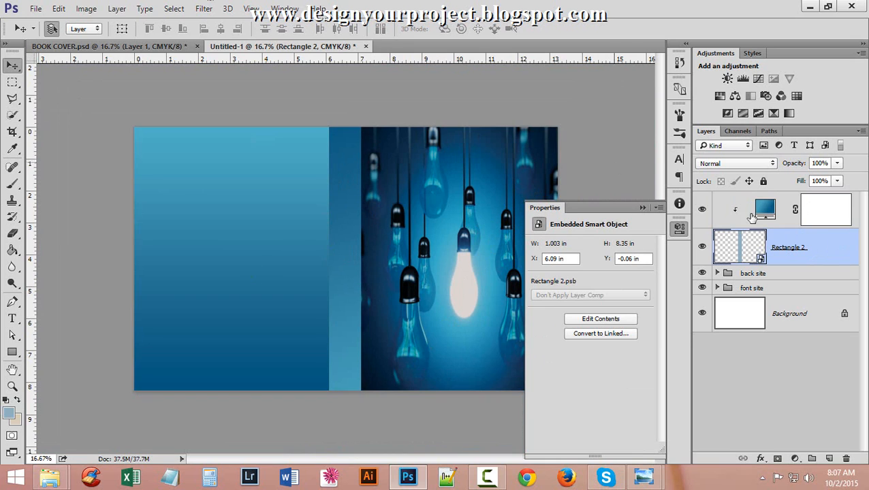
# Turn on transform controls for the Move tool with the spine rectangle selected.
pyautogui.click(361, 224)
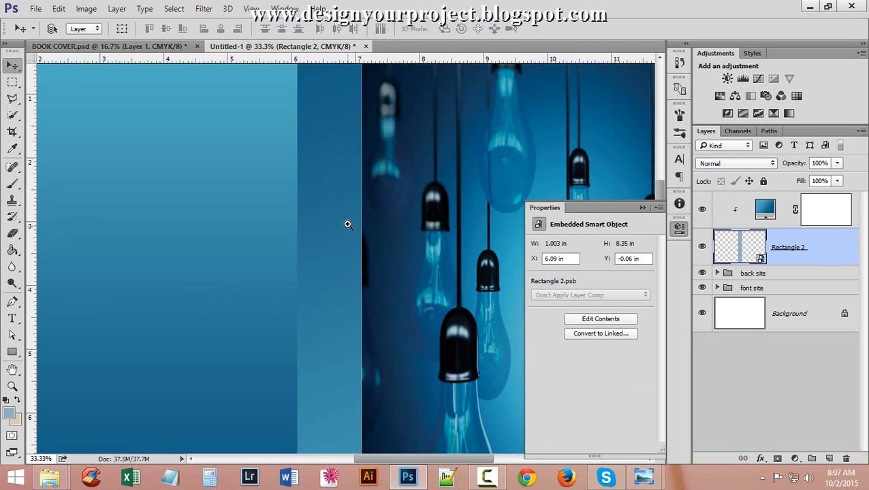
pyautogui.keyDown('alt'); pyautogui.click(348, 225); pyautogui.keyUp('alt')
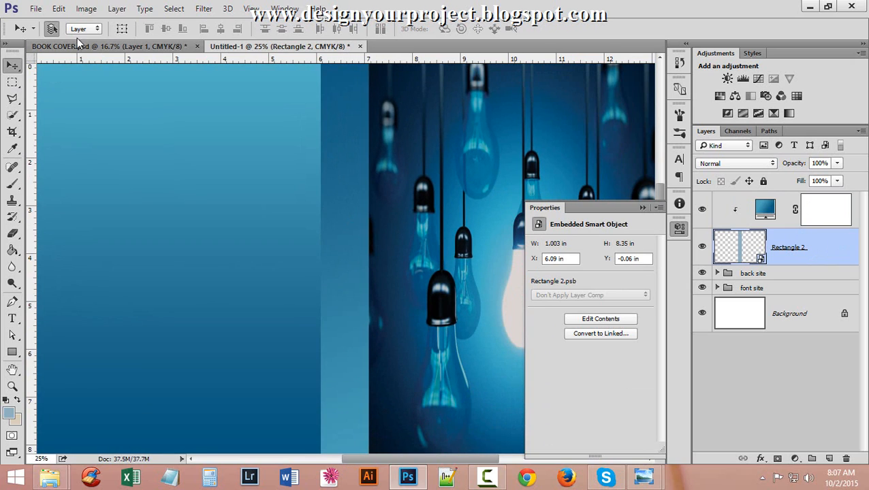
pyautogui.click(122, 30)
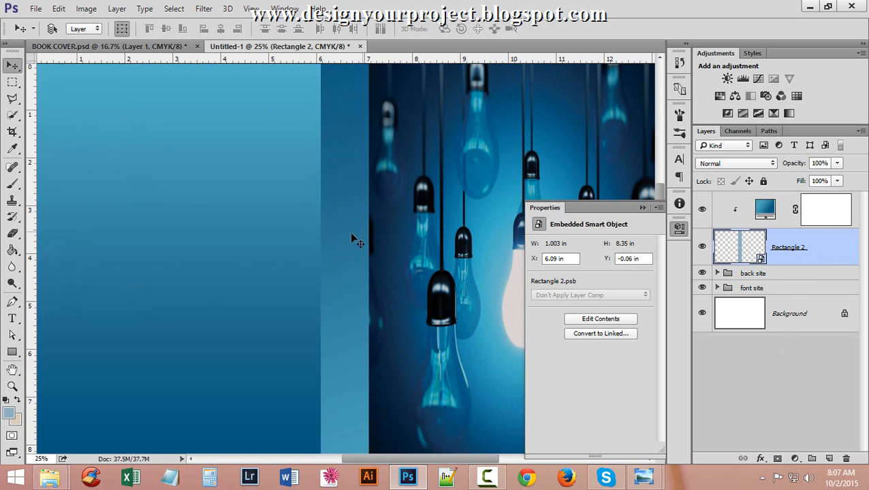
# Shift the spine rectangle to X 6.12 in and nudge it back to X 6.09 in against the back cover.
pyautogui.moveTo(351, 236); pyautogui.dragTo(326, 254)
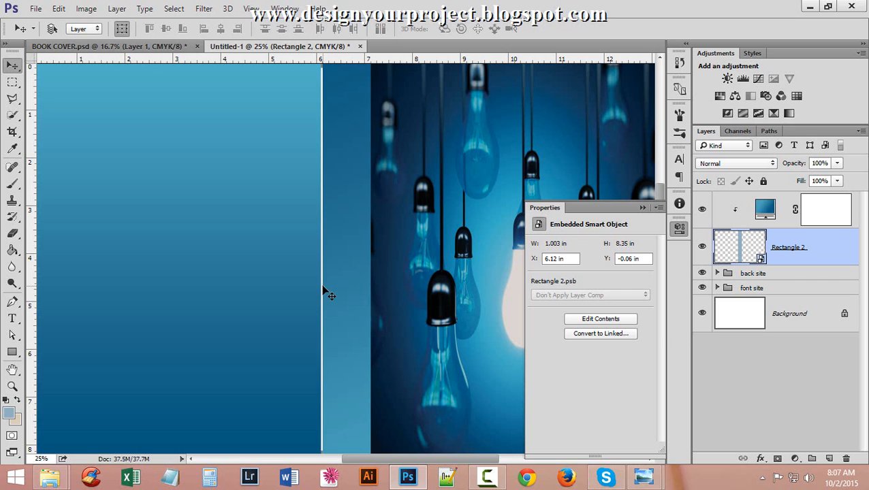
pyautogui.press('Left')
pyautogui.press('Left')
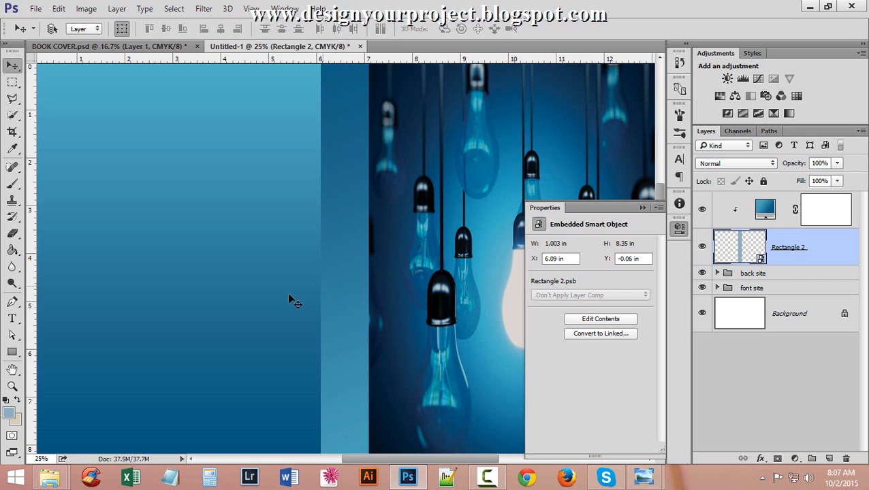
pyautogui.hotkey('ctrl', '-')
pyautogui.hotkey('ctrl', '-')
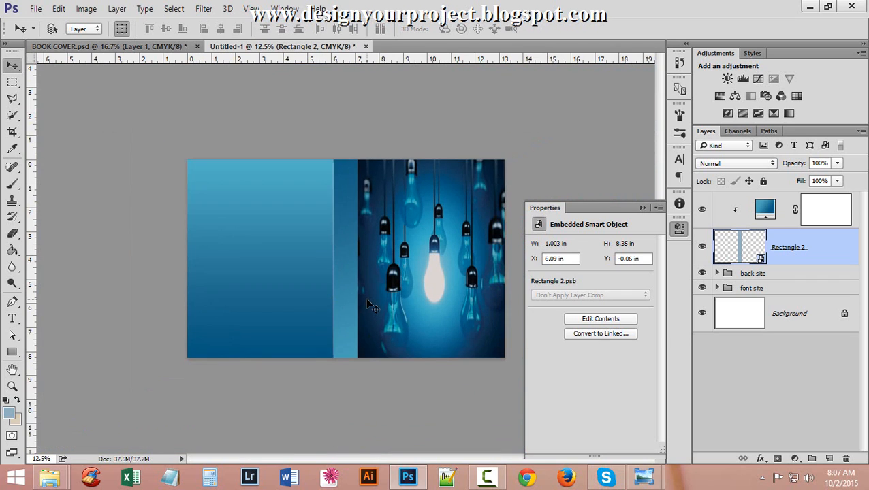
# Try nudging the spine rectangle to X 6.06 in and back to X 6.09 in, and free-transforming its edge beside the front image.
pyautogui.press('Left')
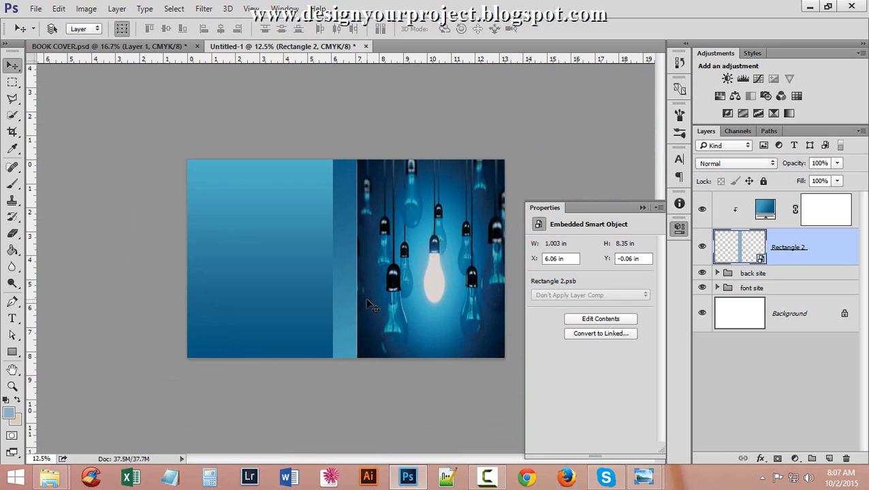
pyautogui.press('Right')
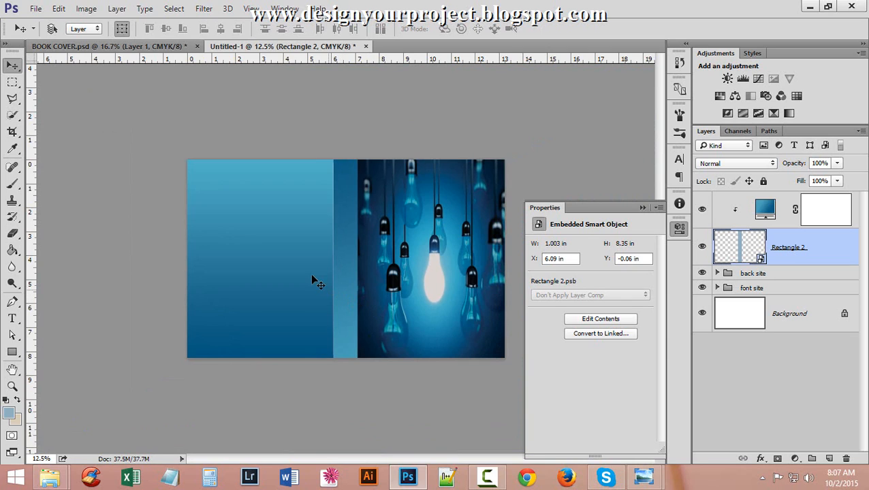
pyautogui.hotkey('ctrl', 't')
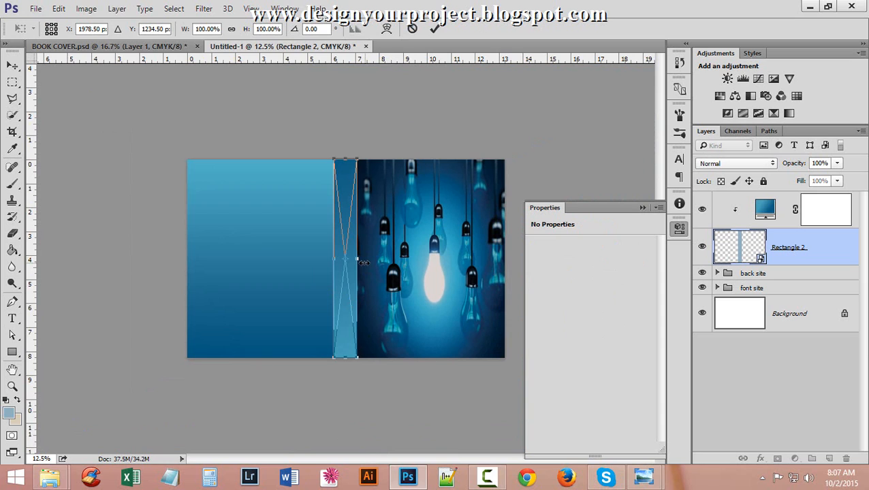
pyautogui.moveTo(360, 260); pyautogui.dragTo(363, 261)
pyautogui.keyDown('ctrl'); pyautogui.click(355, 246); pyautogui.keyUp('ctrl')
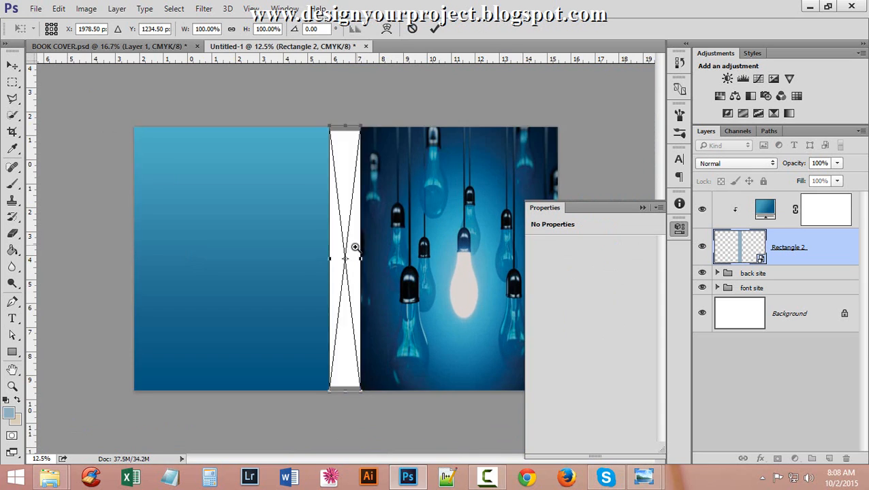
pyautogui.keyDown('ctrl'); pyautogui.click(356, 248); pyautogui.keyUp('ctrl')
pyautogui.keyDown('ctrl'); pyautogui.click(352, 251); pyautogui.keyUp('ctrl')
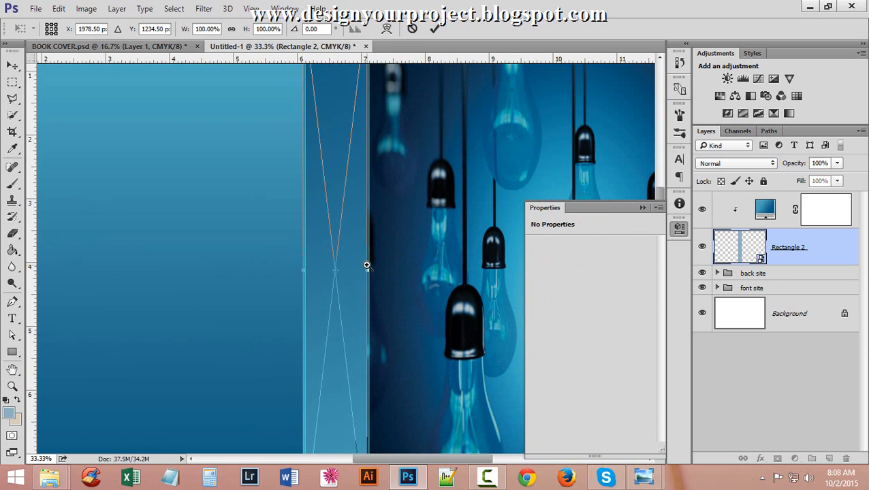
pyautogui.click(433, 29)
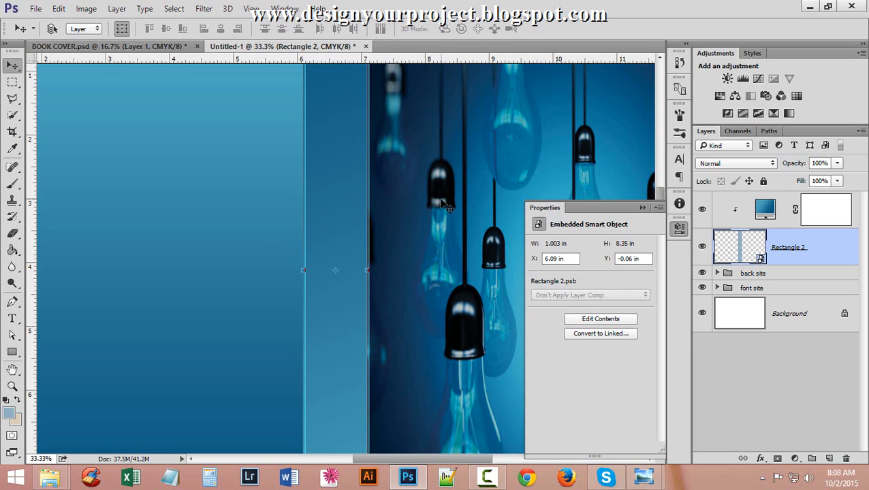
# Turn off the Move tool's transform controls, hide the guides and inspect the spine's seams with the back and front covers.
pyautogui.keyDown('ctrl'); pyautogui.keyDown('alt'); pyautogui.click(350, 237); pyautogui.keyUp('alt'); pyautogui.keyUp('ctrl')
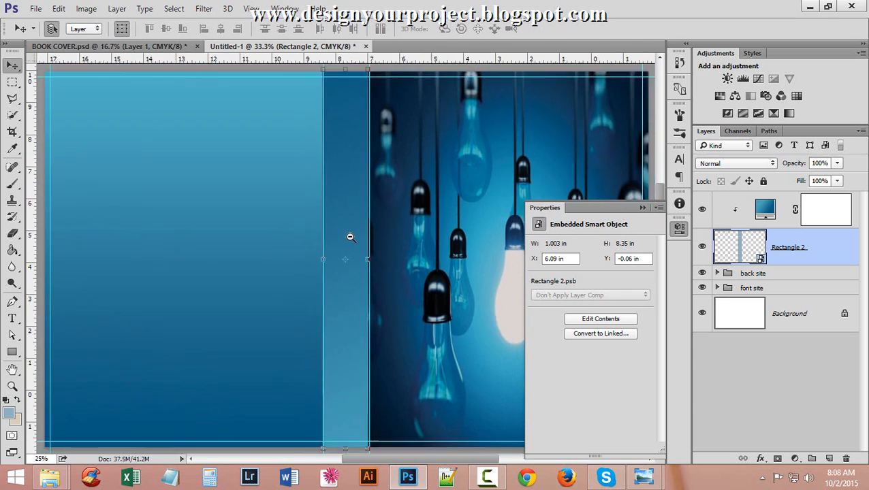
pyautogui.keyDown('ctrl'); pyautogui.keyDown('alt'); pyautogui.click(350, 237); pyautogui.keyUp('alt'); pyautogui.keyUp('ctrl')
pyautogui.keyDown('ctrl'); pyautogui.keyDown('alt'); pyautogui.click(350, 237); pyautogui.keyUp('alt'); pyautogui.keyUp('ctrl')
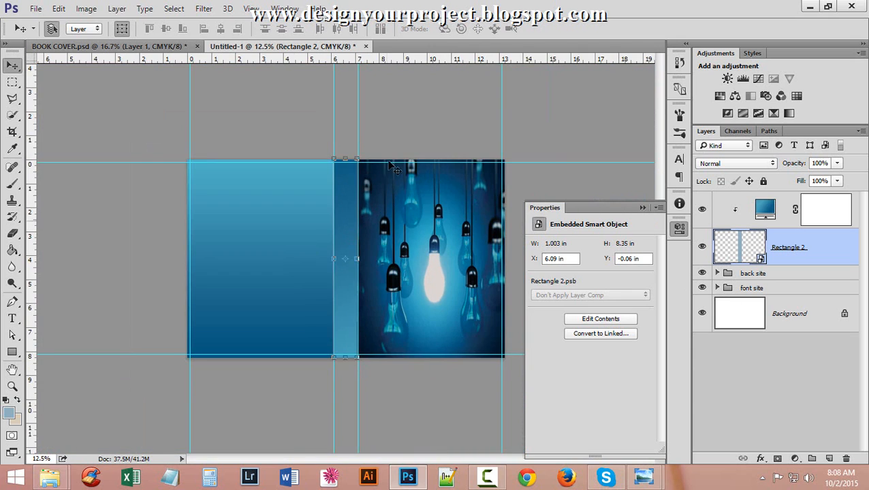
pyautogui.click(127, 28)
pyautogui.keyDown('ctrl'); pyautogui.click(344, 241); pyautogui.keyUp('ctrl')
pyautogui.keyDown('ctrl'); pyautogui.click(352, 253); pyautogui.keyUp('ctrl')
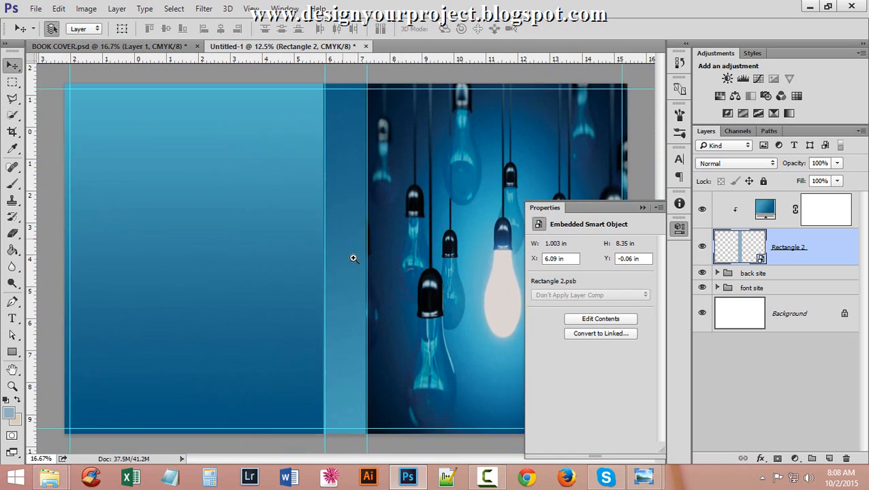
pyautogui.keyDown('ctrl'); pyautogui.click(354, 273); pyautogui.keyUp('ctrl')
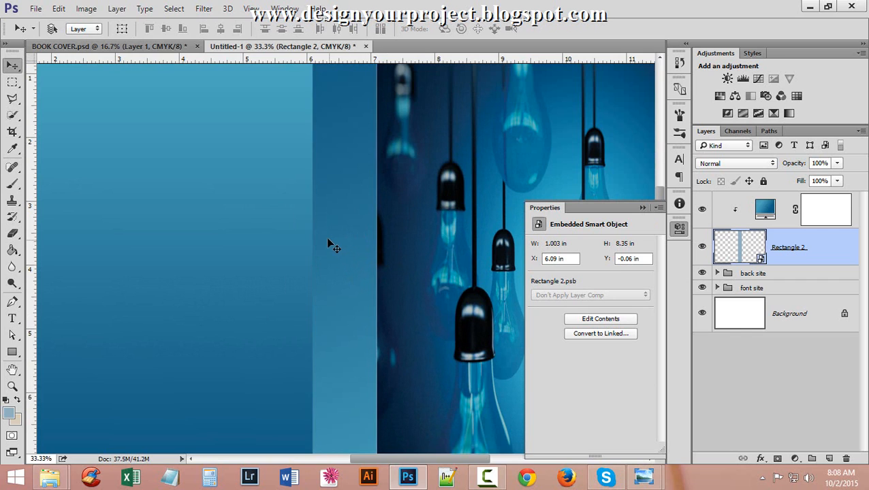
pyautogui.scroll(5, 365, 241)
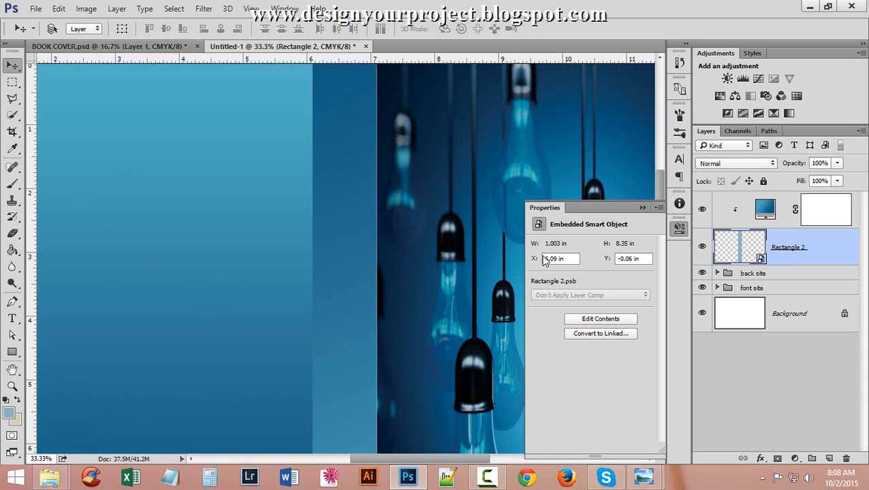
pyautogui.keyDown('ctrl'); pyautogui.keyDown('alt'); pyautogui.click(332, 248); pyautogui.keyUp('alt'); pyautogui.keyUp('ctrl')
pyautogui.keyDown('ctrl'); pyautogui.keyDown('alt'); pyautogui.click(332, 249); pyautogui.keyUp('alt'); pyautogui.keyUp('ctrl')
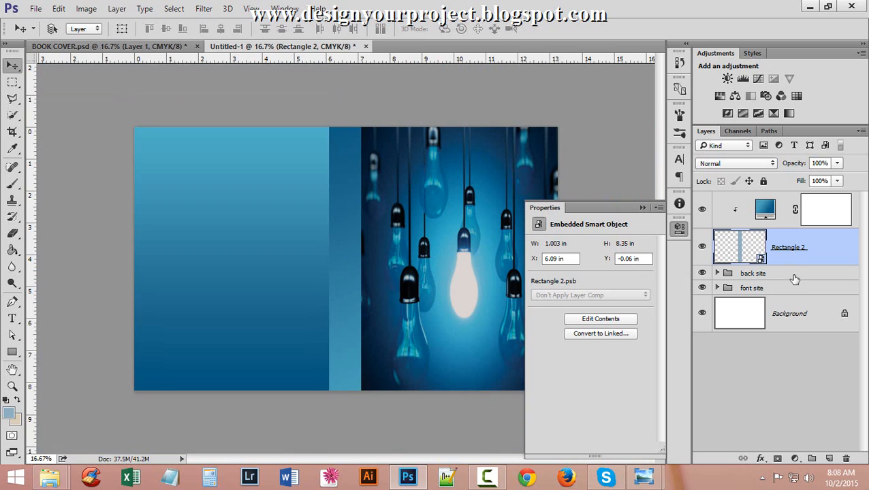
# Move the font site group above the back site group in the layer stack.
pyautogui.moveTo(792, 283)
pyautogui.mouseDown()
pyautogui.moveTo(796, 295)
pyautogui.moveTo(790, 267)
pyautogui.mouseUp()
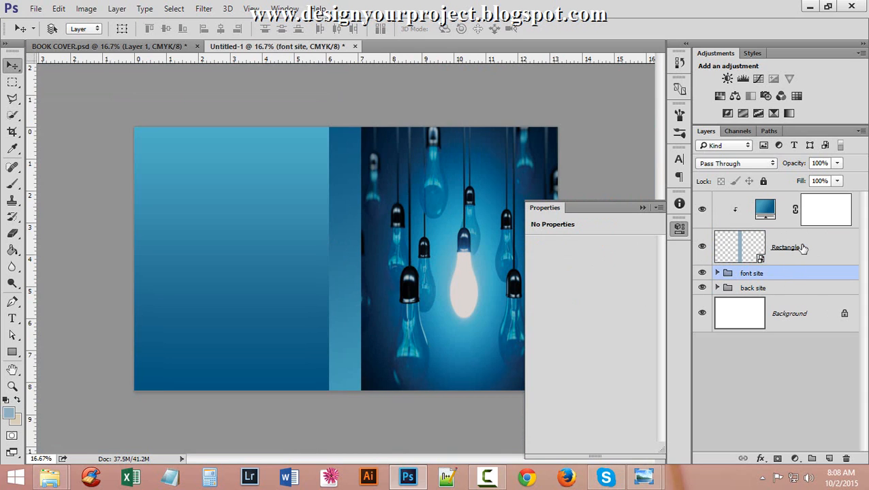
pyautogui.scroll(1, 341, 231)
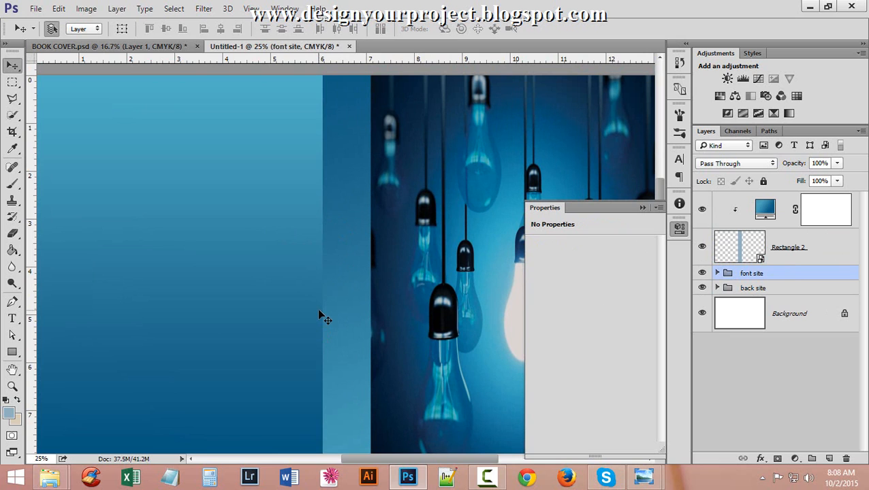
pyautogui.scroll(-1, 318, 311)
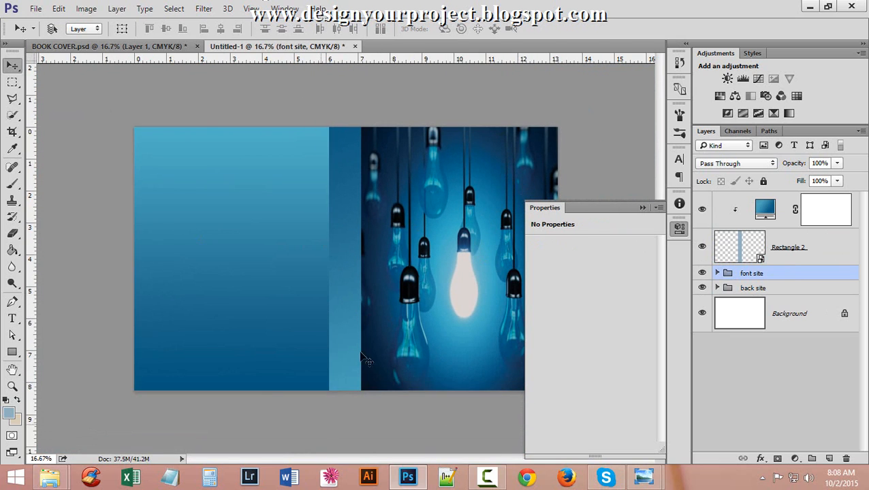
# Group the spine rectangle with its gradient fill under the name midle site and collapse the floating object properties.
pyautogui.click(843, 254)
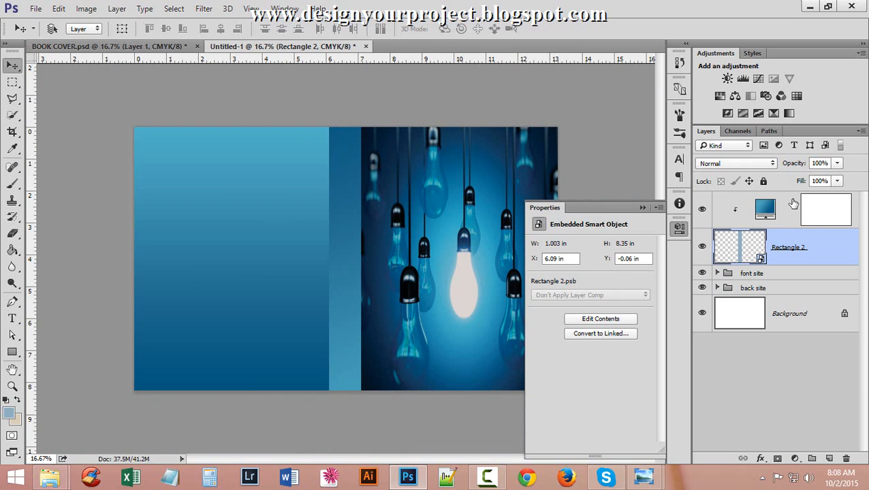
pyautogui.hotkey('ctrl', 'g')
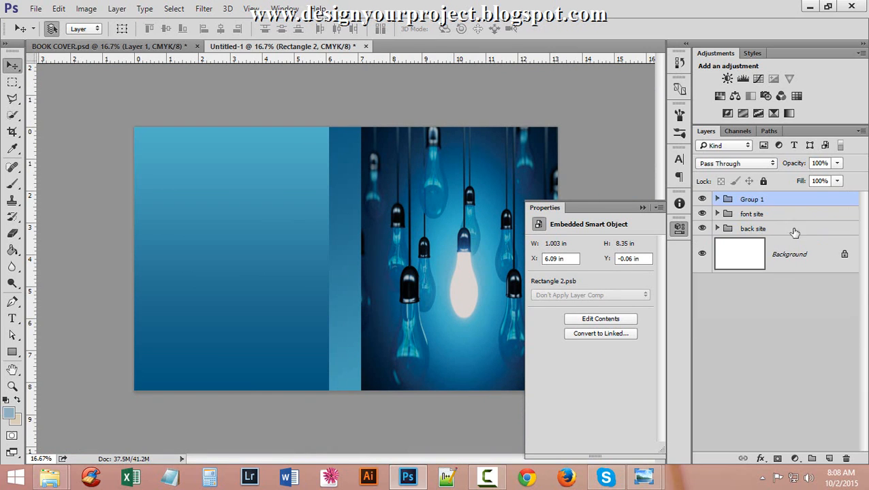
pyautogui.doubleClick(738, 199)
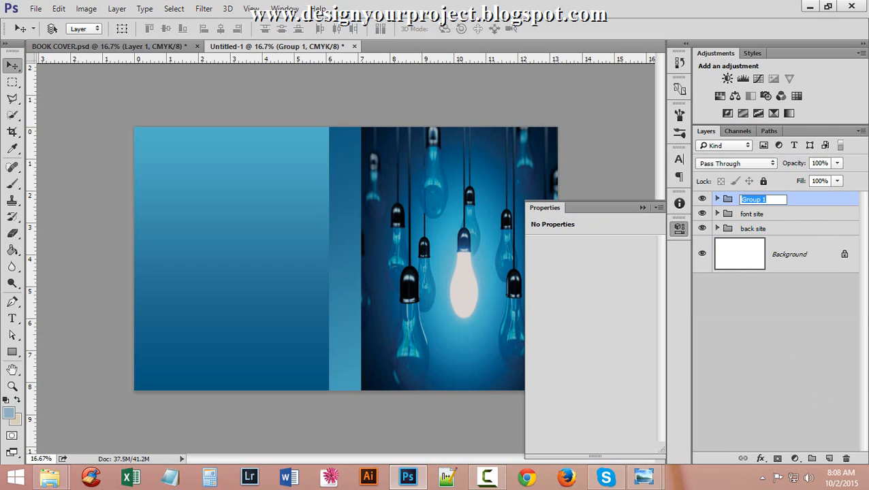
pyautogui.write('midle site')
pyautogui.press('Return')
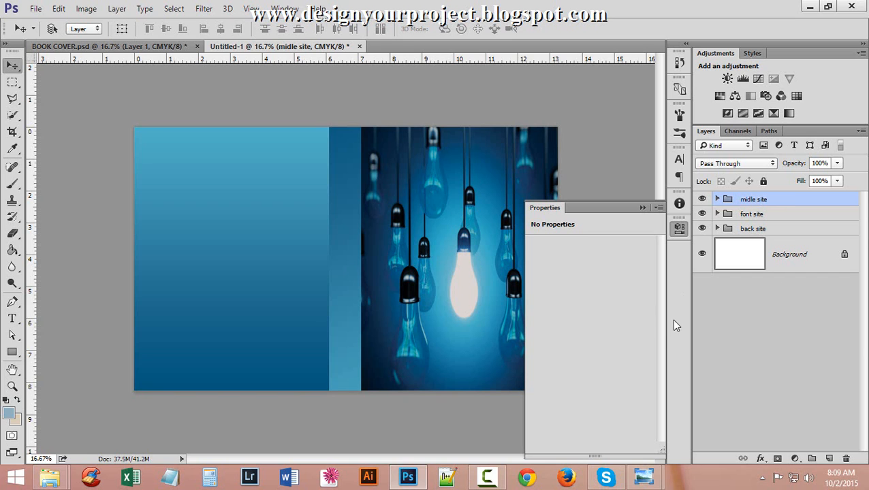
pyautogui.scroll(1, 353, 157)
pyautogui.scroll(-1, 345, 179)
pyautogui.click(643, 208)
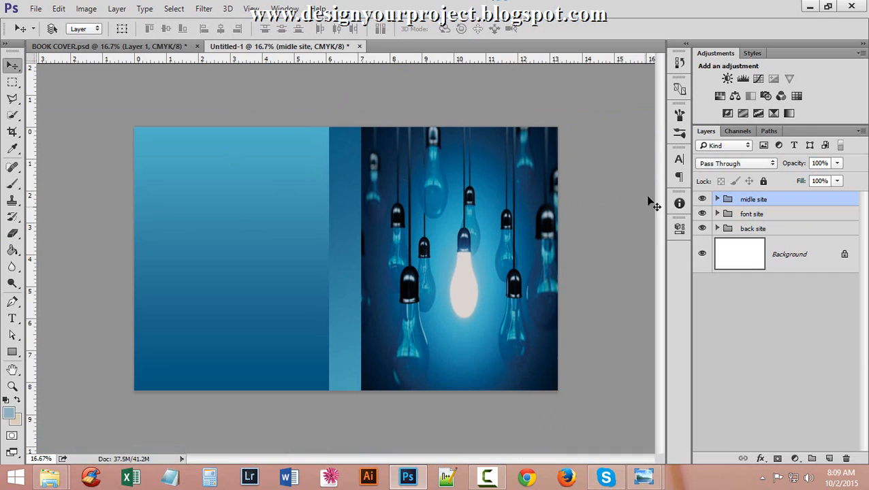
# Enable auto-select for the Move tool and copy the front cover title from BOOK COVER.psd onto the front cover in Untitled-1.
pyautogui.click(150, 47)
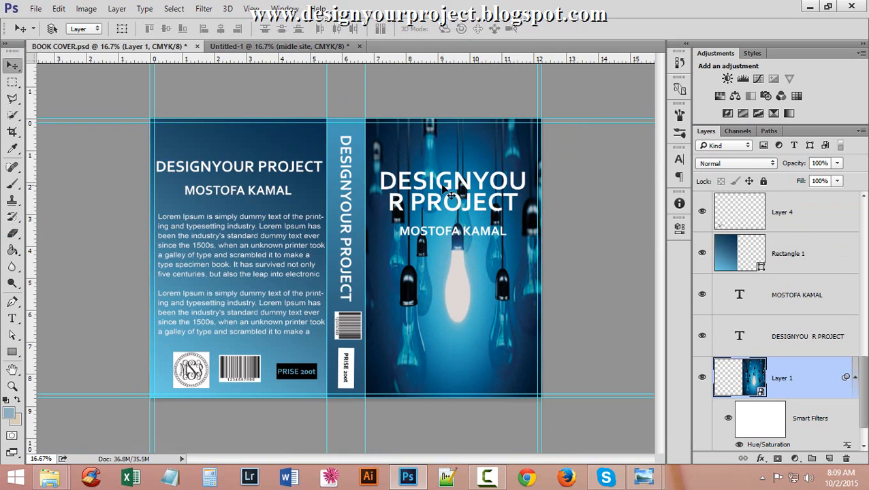
pyautogui.moveTo(443, 182)
pyautogui.mouseDown()
pyautogui.moveTo(446, 150)
pyautogui.moveTo(448, 190)
pyautogui.moveTo(434, 196)
pyautogui.mouseUp()
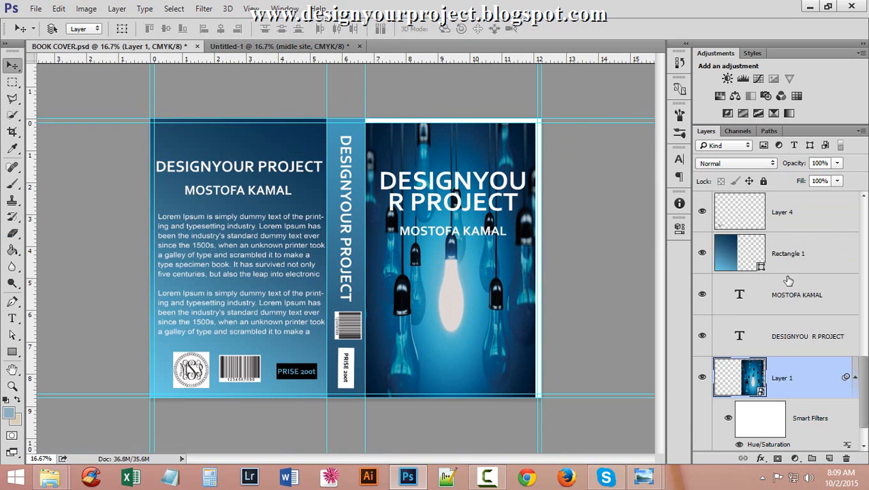
pyautogui.click(52, 29)
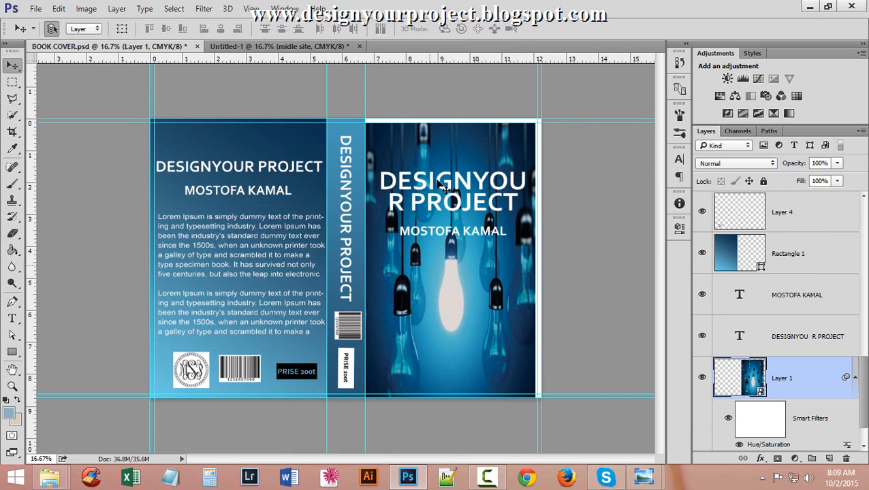
pyautogui.moveTo(439, 186)
pyautogui.mouseDown()
pyautogui.moveTo(302, 54)
pyautogui.moveTo(319, 50)
pyautogui.moveTo(451, 222)
pyautogui.moveTo(448, 179)
pyautogui.mouseUp()
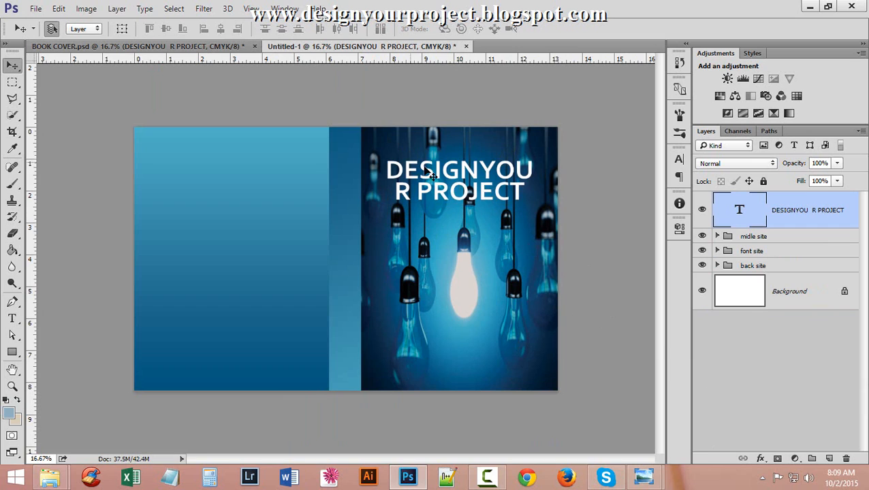
# Duplicate the title onto the back cover, set the copy to 40 pt and join it into the single line DESIGNYOUR PROJECT.
pyautogui.moveTo(450, 176); pyautogui.dragTo(218, 179)
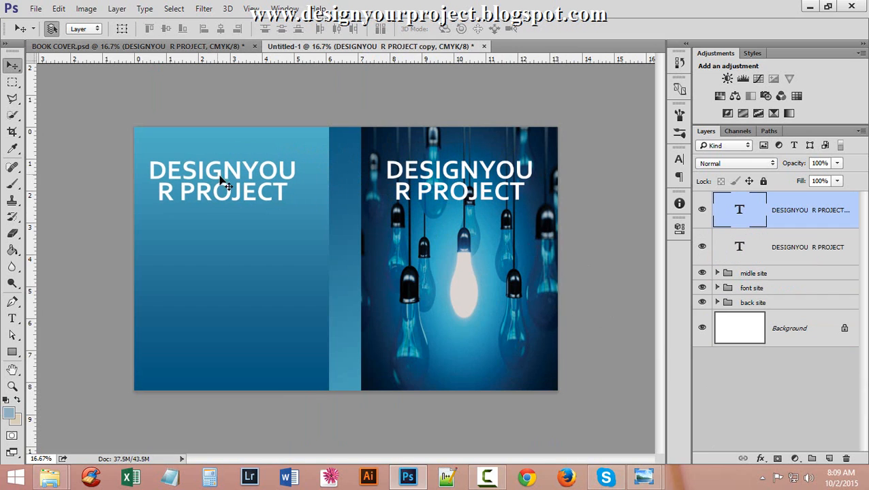
pyautogui.doubleClick(754, 214)
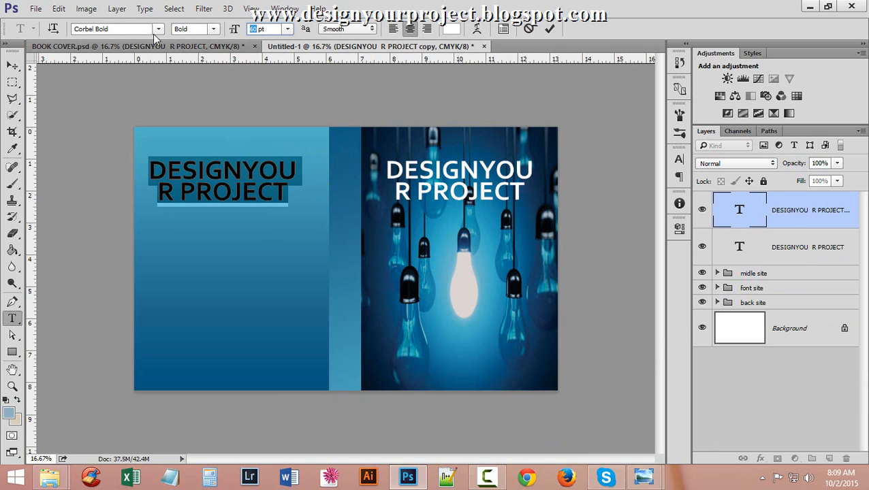
pyautogui.write('40')
pyautogui.press('Return')
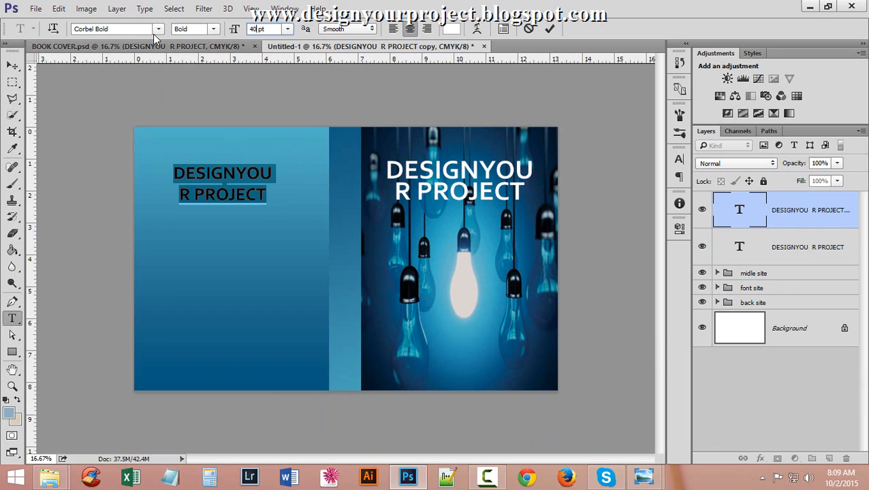
pyautogui.click(181, 194)
pyautogui.press('BackSpace')
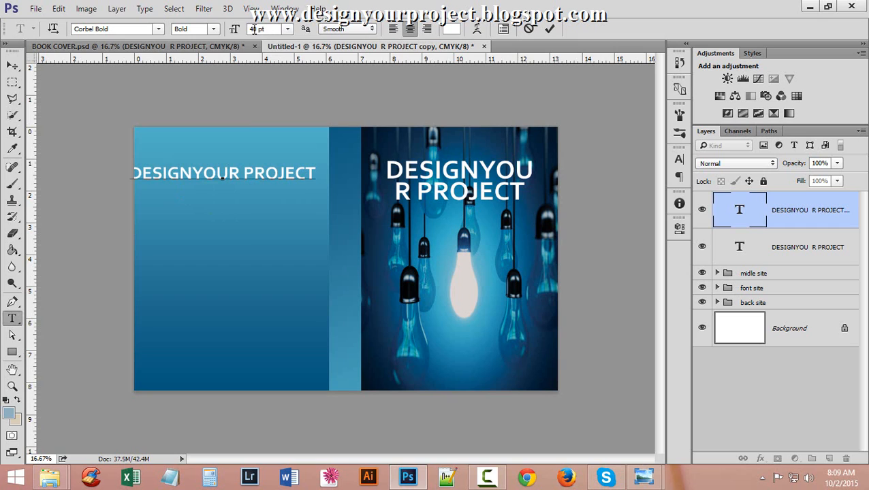
# Reduce the back cover title's font size to 36 pt.
pyautogui.doubleClick(748, 214)
pyautogui.moveTo(235, 32); pyautogui.dragTo(235, 35)
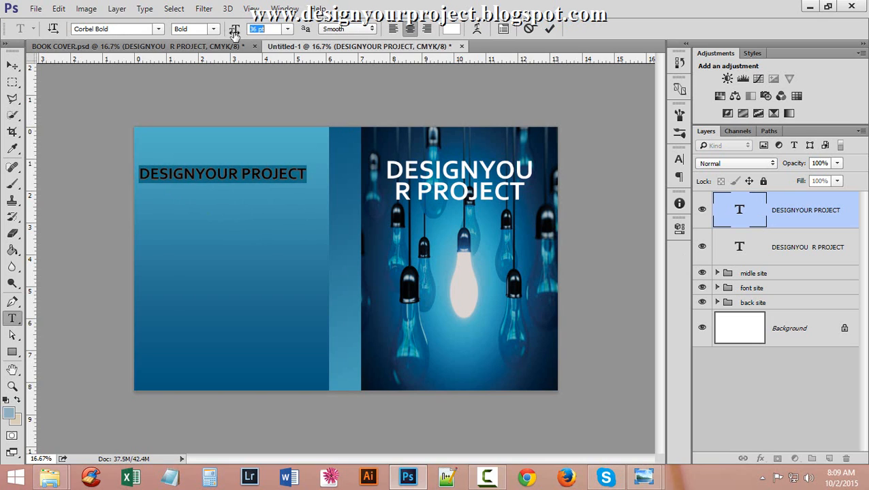
pyautogui.click(13, 65)
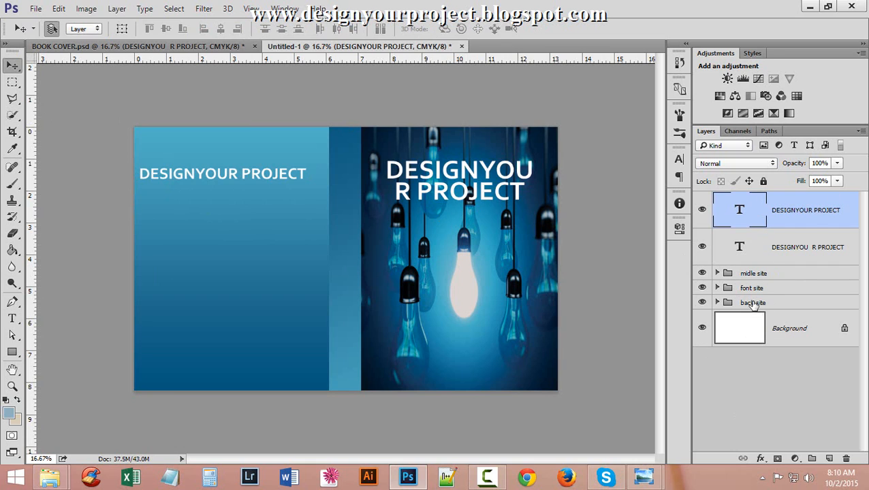
# Move the back cover title layer into the back site group and expand the group.
pyautogui.moveTo(786, 214); pyautogui.dragTo(767, 303)
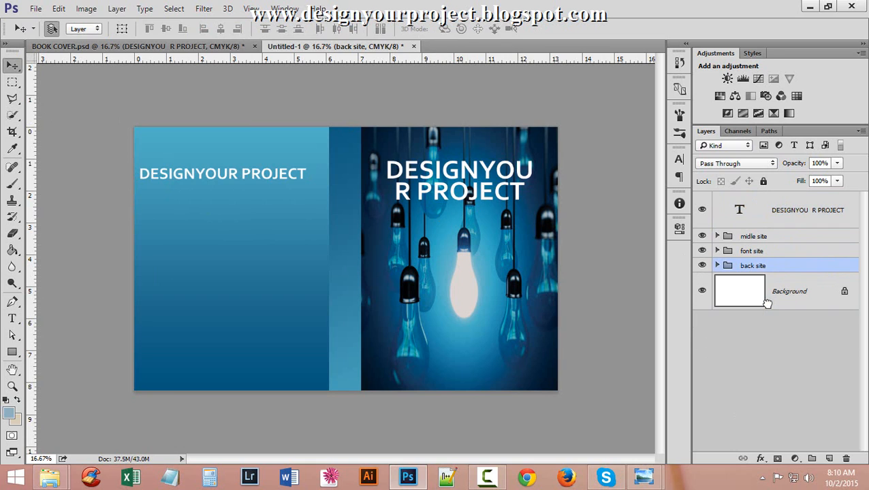
pyautogui.click(719, 265)
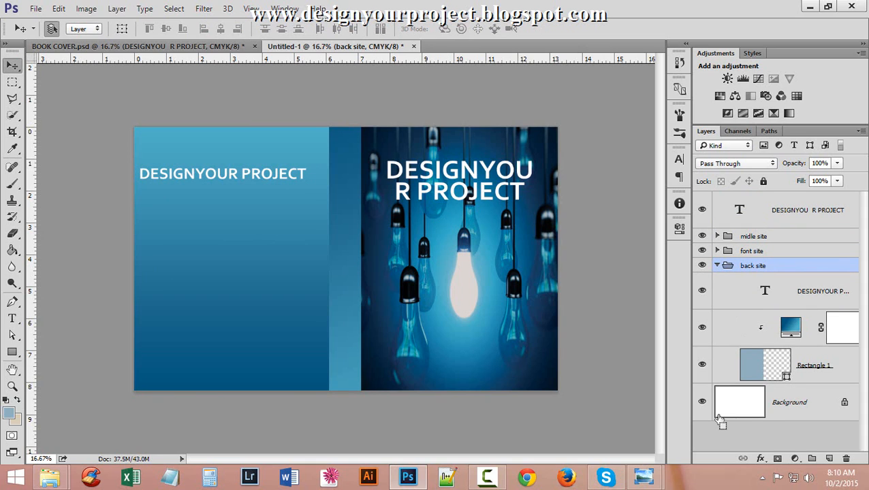
# Try to centre the back cover title horizontally over the back cover using a selection of Rectangle 1's outline.
pyautogui.keyDown('ctrl'); pyautogui.click(764, 361); pyautogui.keyUp('ctrl')
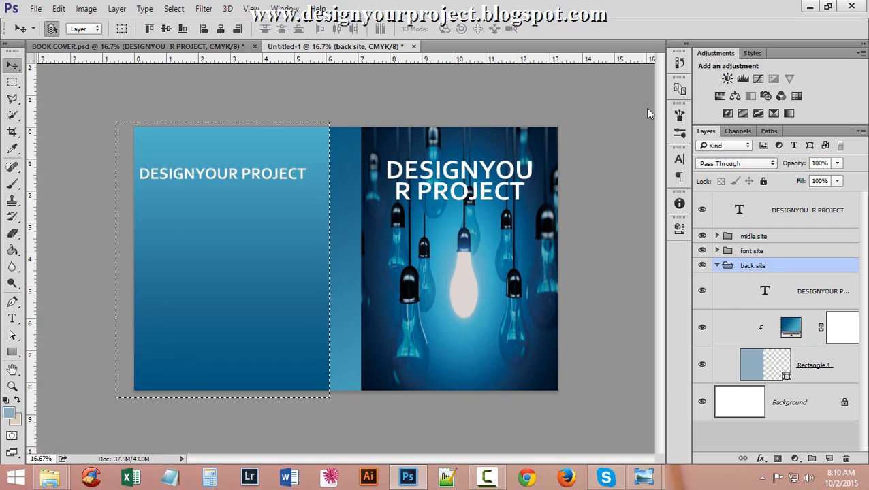
pyautogui.click(814, 304)
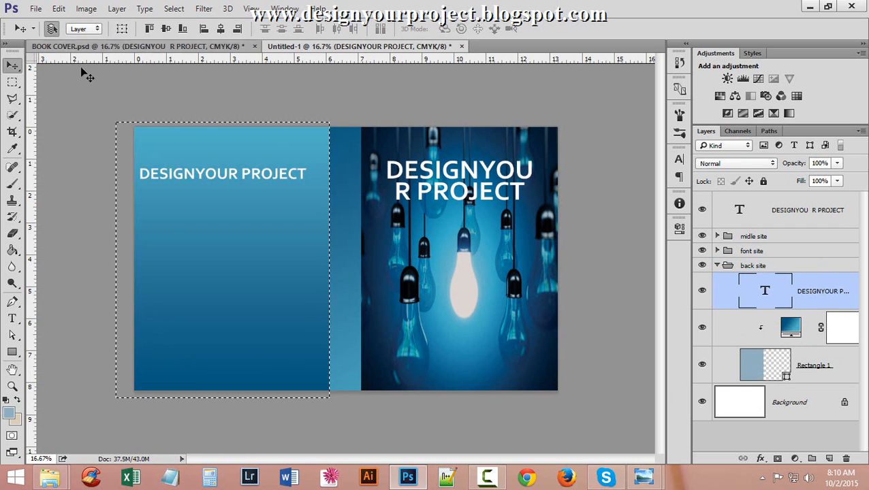
pyautogui.click(165, 28)
pyautogui.hotkey('ctrl', 'z')
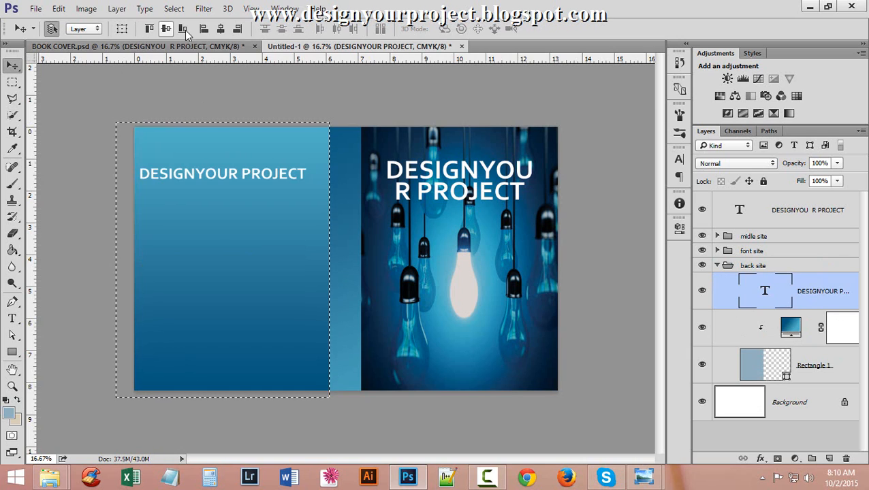
pyautogui.click(222, 30)
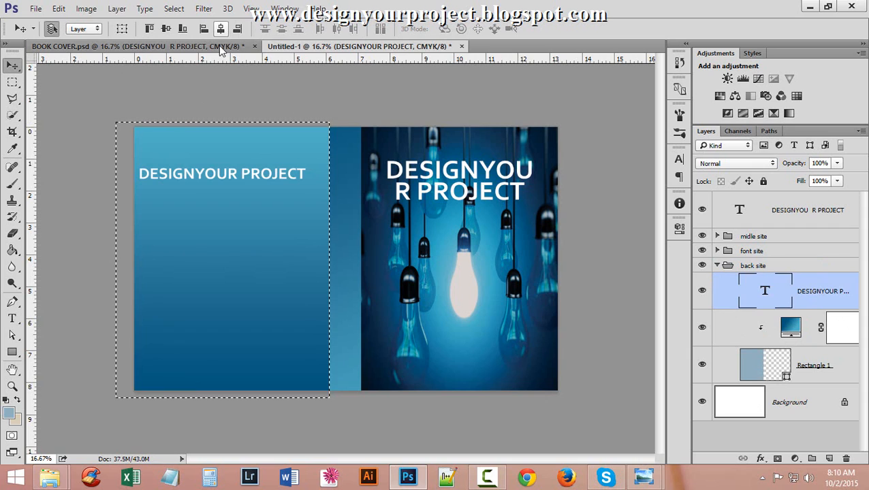
pyautogui.click(237, 29)
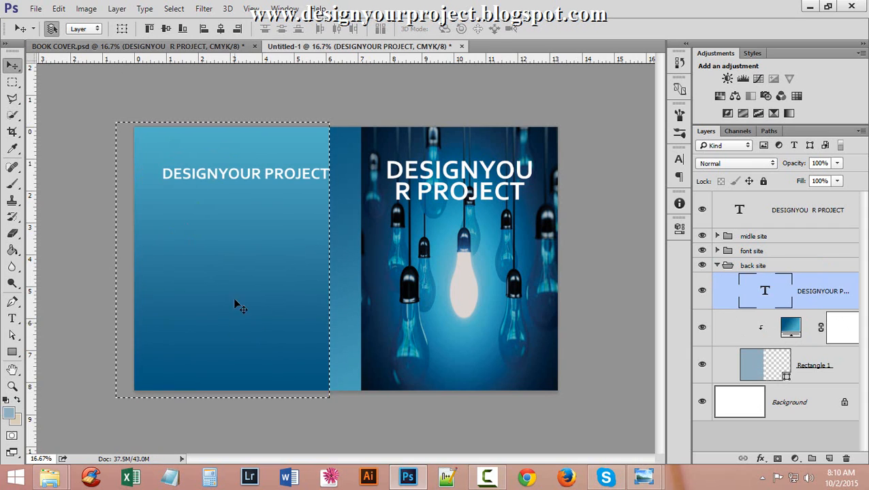
pyautogui.click(221, 29)
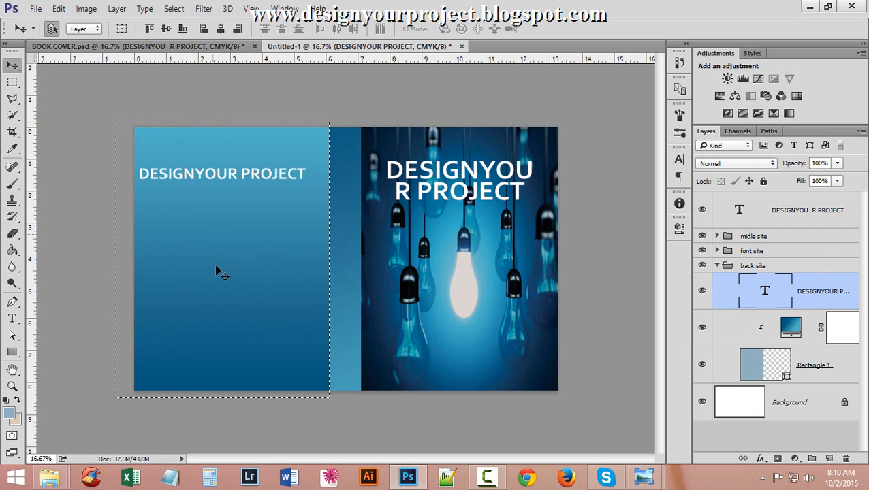
pyautogui.hotkey('ctrl', 'd')
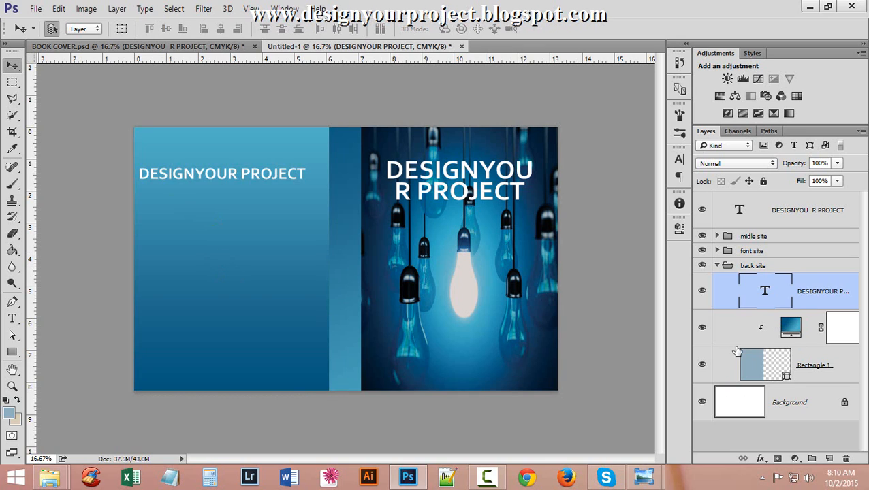
# Scale Rectangle 1 to about 91.59% width and 95.82% height so its outer edges meet the canvas edges.
pyautogui.click(760, 366)
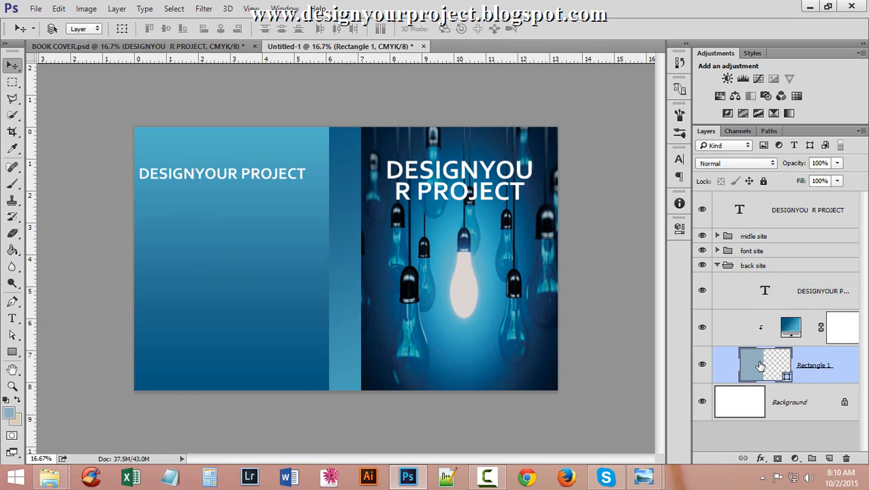
pyautogui.hotkey('ctrl', 't')
pyautogui.moveTo(117, 262); pyautogui.dragTo(129, 265)
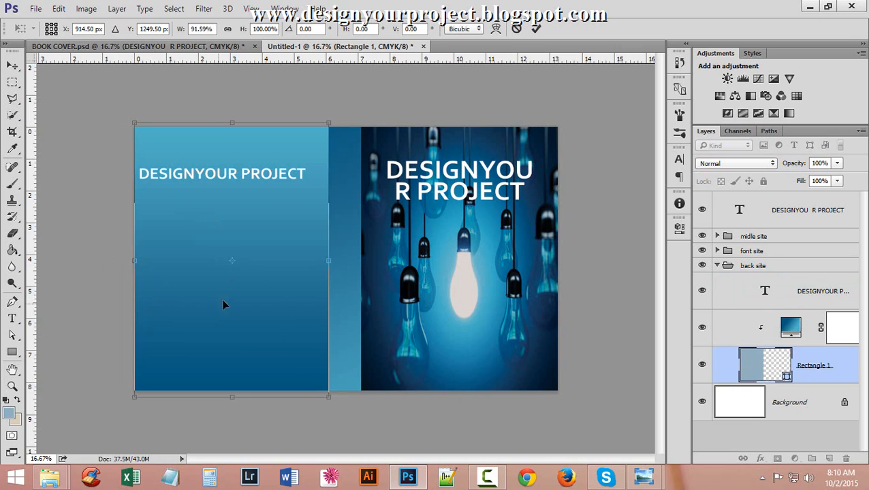
pyautogui.moveTo(232, 401); pyautogui.dragTo(233, 392)
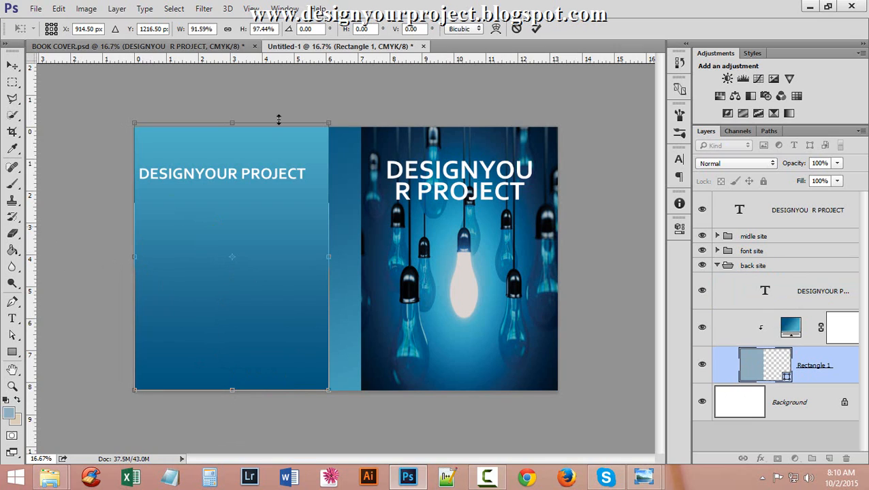
pyautogui.moveTo(233, 124); pyautogui.dragTo(233, 126)
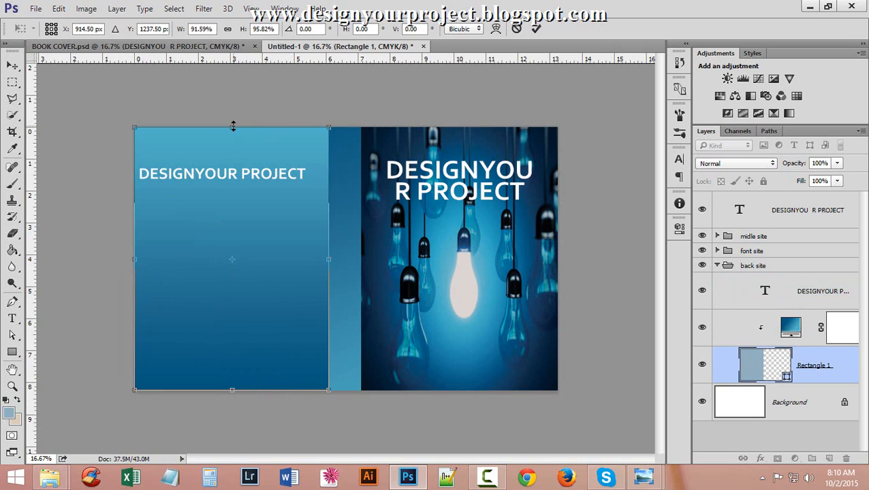
pyautogui.click(536, 28)
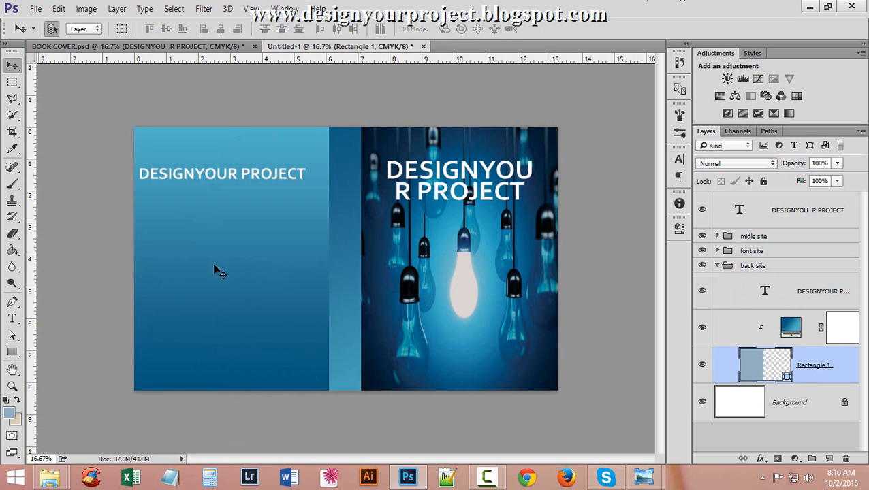
# Centre the back cover title horizontally within the resized Rectangle 1's outline and clear the selection.
pyautogui.keyDown('ctrl'); pyautogui.click(748, 371); pyautogui.keyUp('ctrl')
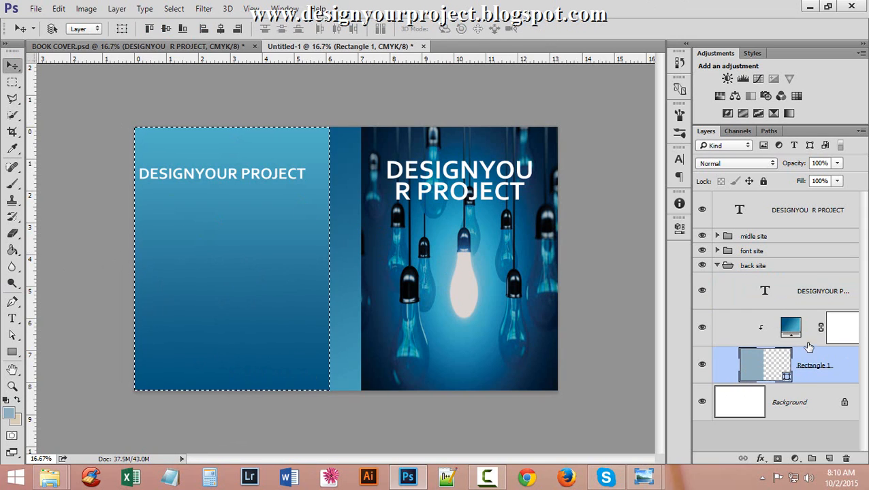
pyautogui.click(806, 292)
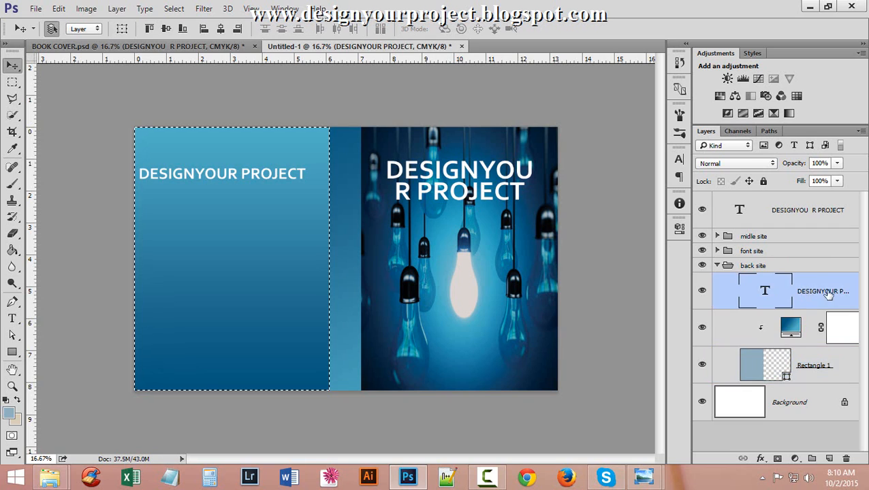
pyautogui.click(223, 30)
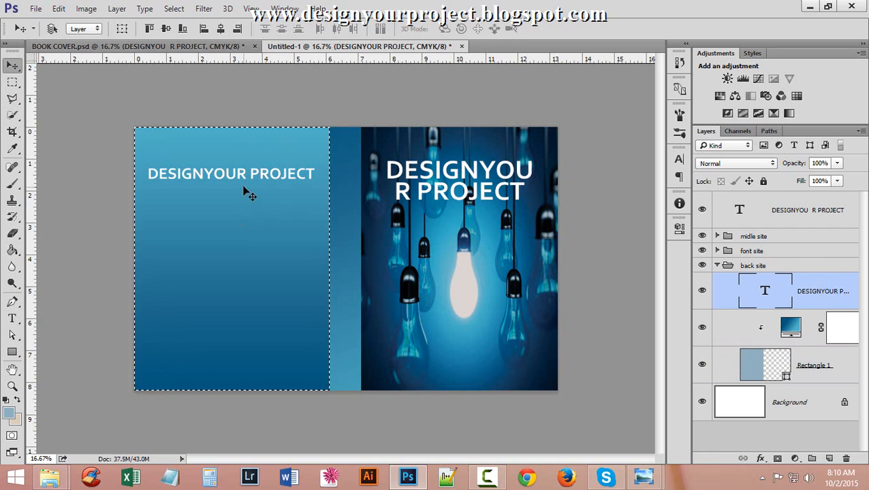
pyautogui.hotkey('ctrl', 'd')
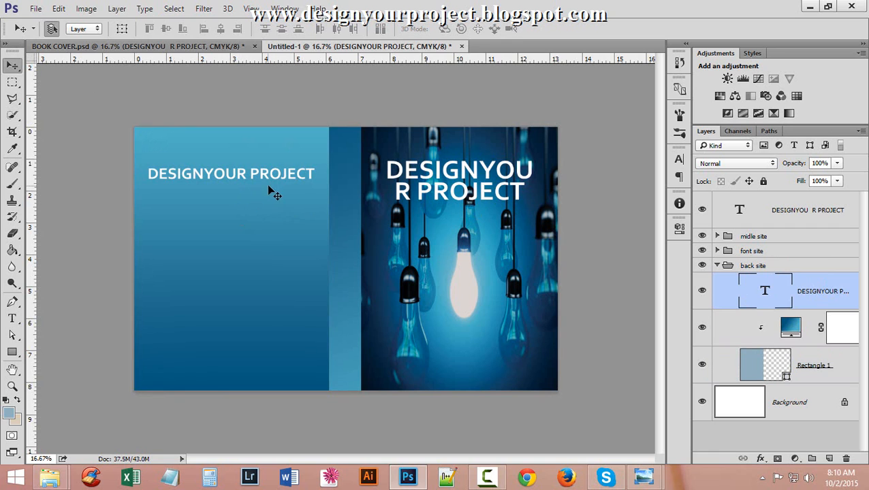
# Copy the front cover author name text from BOOK COVER.psd into Untitled-1.
pyautogui.keyDown('ctrl'); pyautogui.click(354, 179); pyautogui.keyUp('ctrl')
pyautogui.keyDown('ctrl'); pyautogui.keyDown('alt'); pyautogui.click(389, 202); pyautogui.keyUp('alt'); pyautogui.keyUp('ctrl')
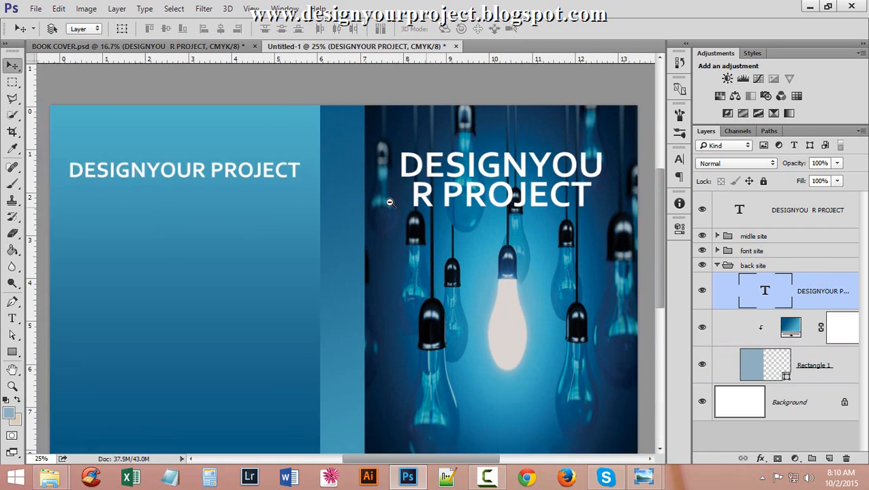
pyautogui.click(140, 46)
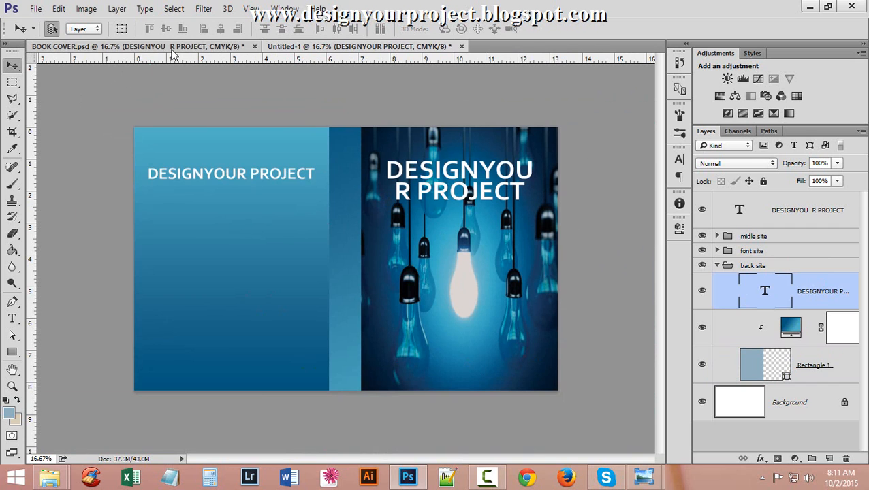
pyautogui.moveTo(469, 244); pyautogui.dragTo(451, 258)
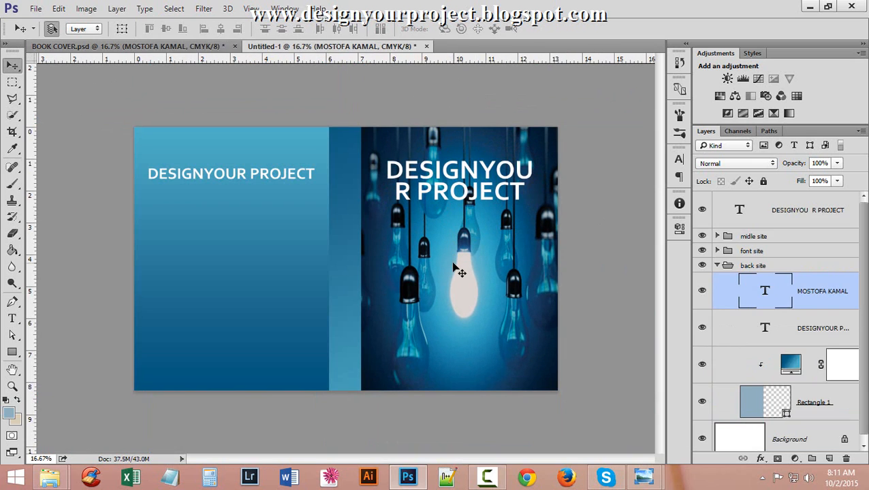
pyautogui.click(126, 42)
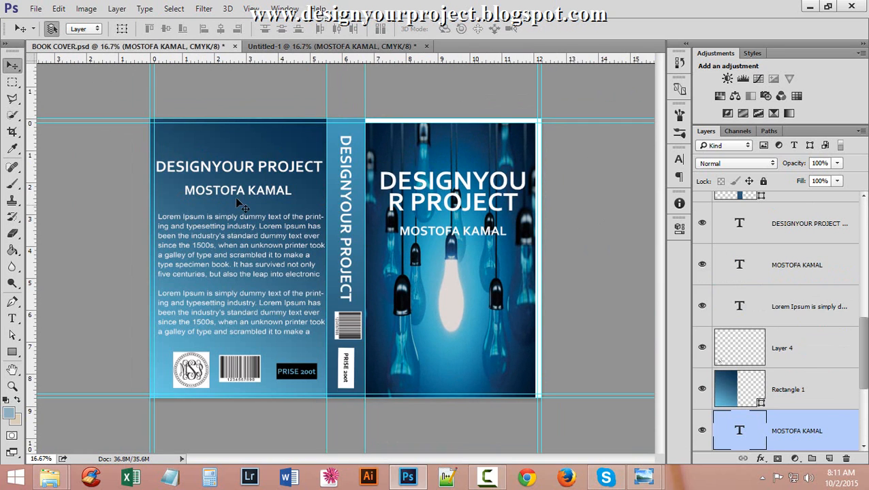
pyautogui.moveTo(239, 198); pyautogui.dragTo(409, 184)
pyautogui.moveTo(442, 249); pyautogui.dragTo(441, 243)
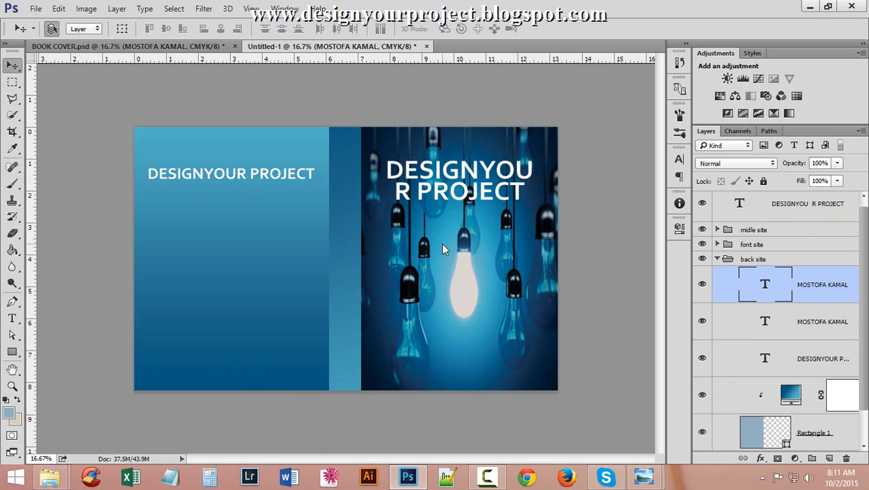
pyautogui.hotkey('ctrl', 'z')
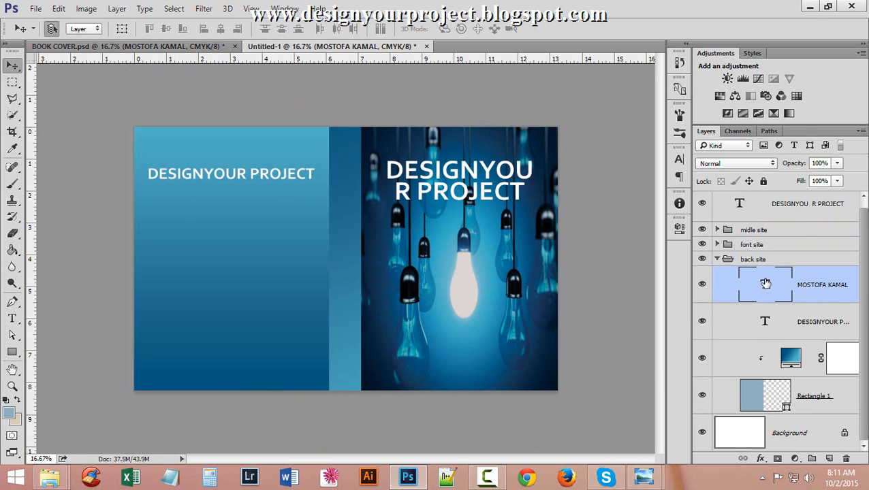
# Move the author name layer into the font site group and place the name beneath the front cover title.
pyautogui.moveTo(767, 289); pyautogui.dragTo(752, 250)
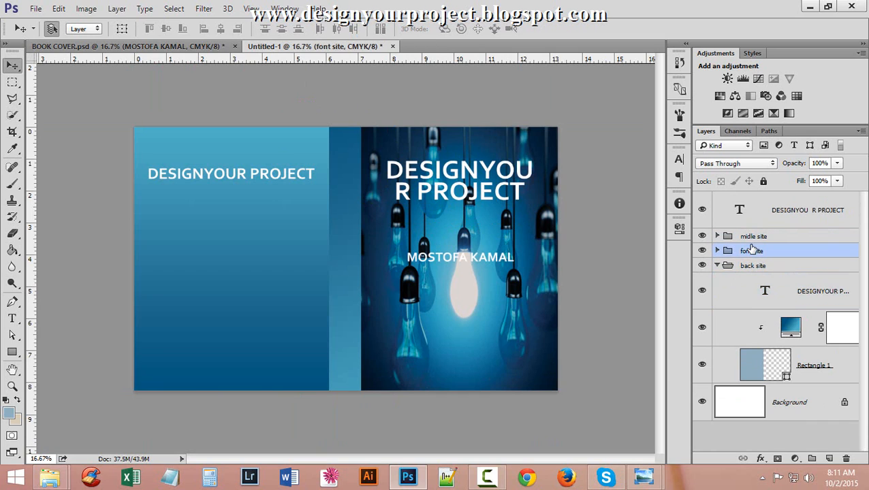
pyautogui.moveTo(462, 258); pyautogui.dragTo(459, 229)
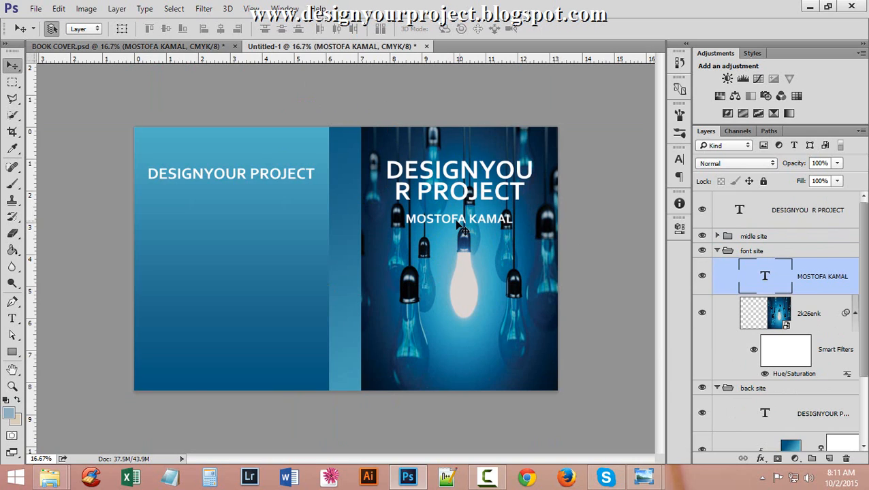
# Duplicate the author name beneath the back cover title, move the copy's layer into the back site group and collapse the group.
pyautogui.moveTo(454, 223); pyautogui.dragTo(223, 208)
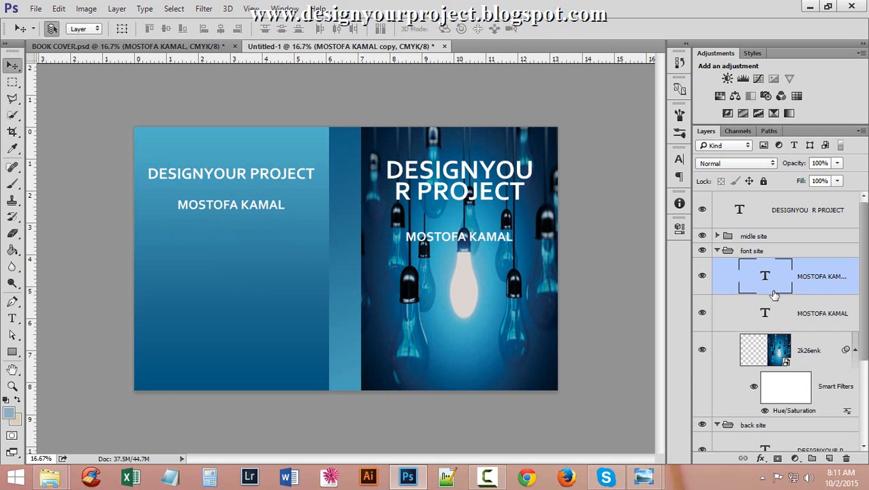
pyautogui.scroll(-3, 775, 289)
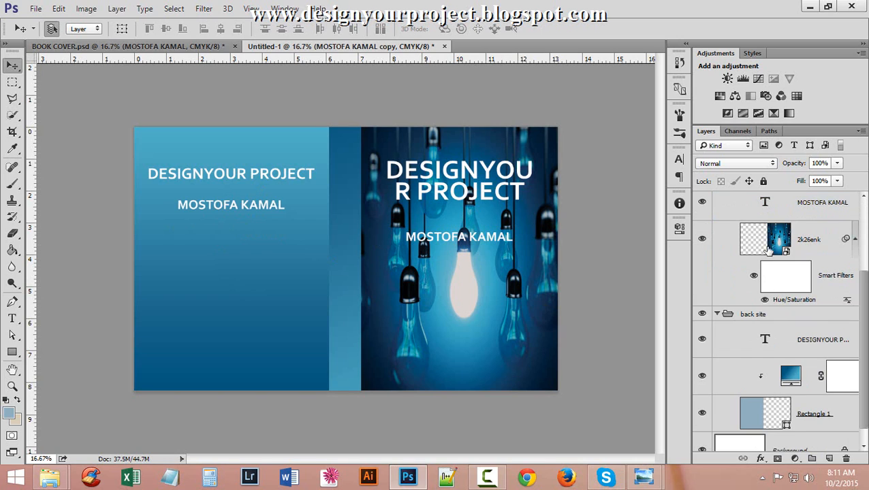
pyautogui.scroll(1, 770, 251)
pyautogui.moveTo(775, 217); pyautogui.dragTo(796, 324)
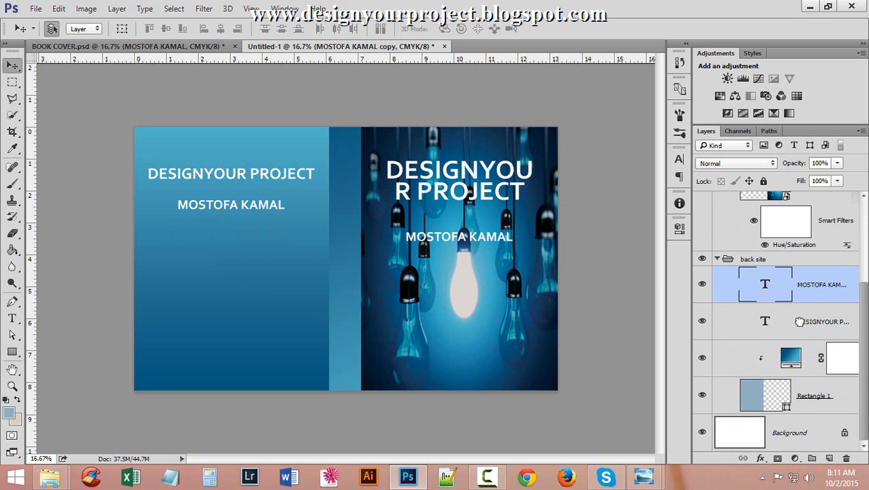
pyautogui.click(718, 261)
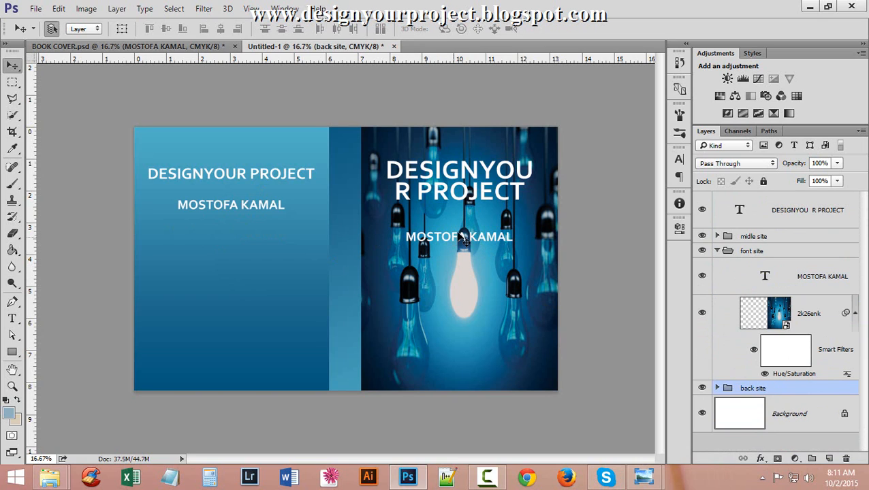
# Set the front cover author name's font size to 36 pt and shift the text slightly towards the cover's outer edge.
pyautogui.click(462, 244)
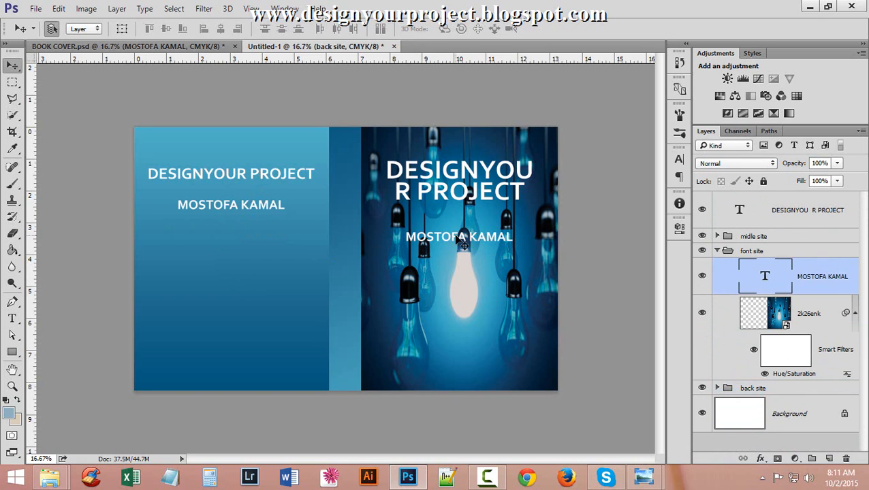
pyautogui.doubleClick(785, 277)
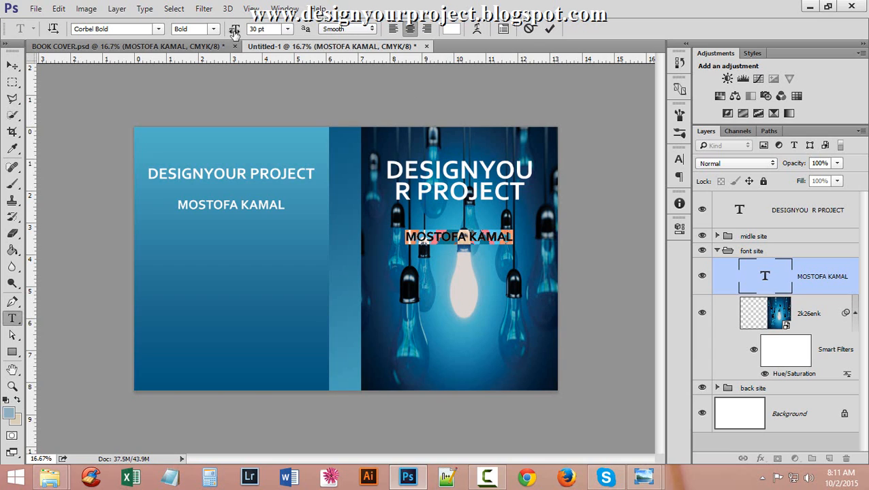
pyautogui.moveTo(234, 30); pyautogui.dragTo(237, 32)
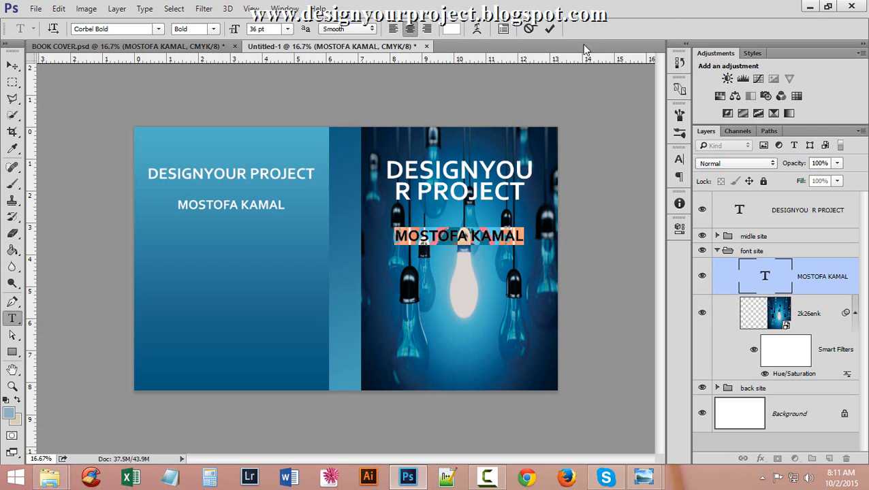
pyautogui.click(482, 234)
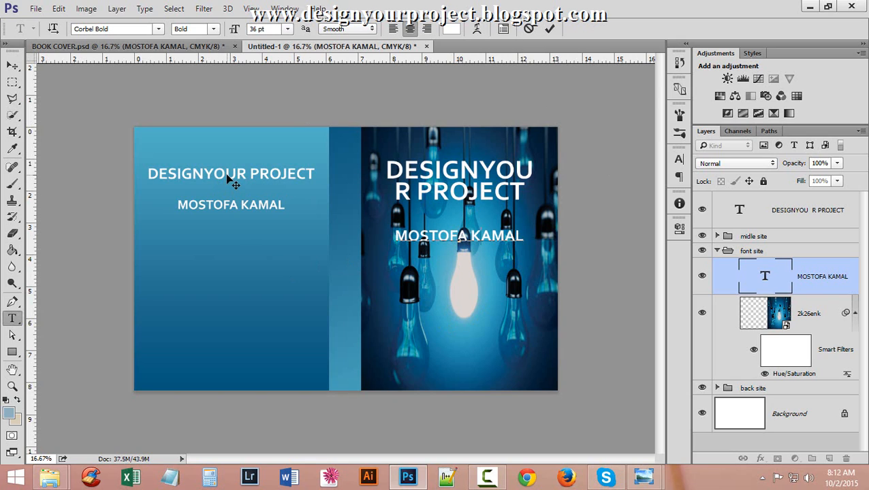
pyautogui.moveTo(237, 175)
pyautogui.mouseDown()
pyautogui.moveTo(263, 176)
pyautogui.moveTo(245, 187)
pyautogui.mouseUp()
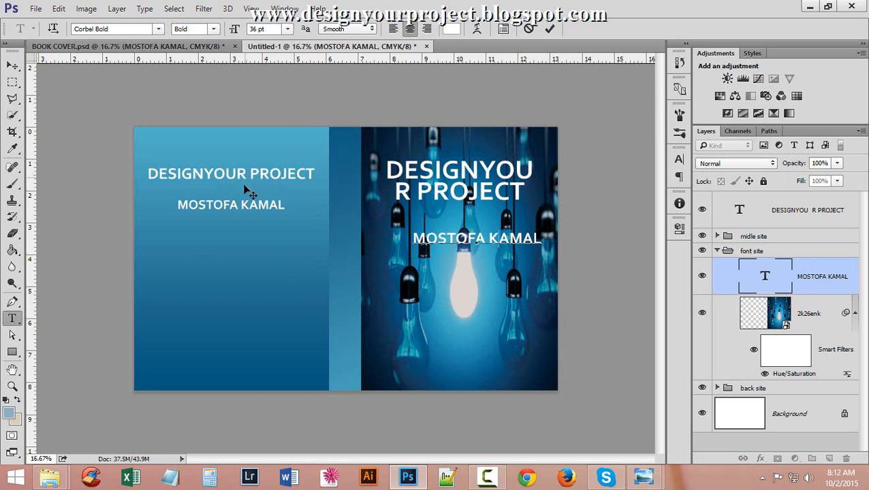
pyautogui.hotkey('ctrl', 'a')
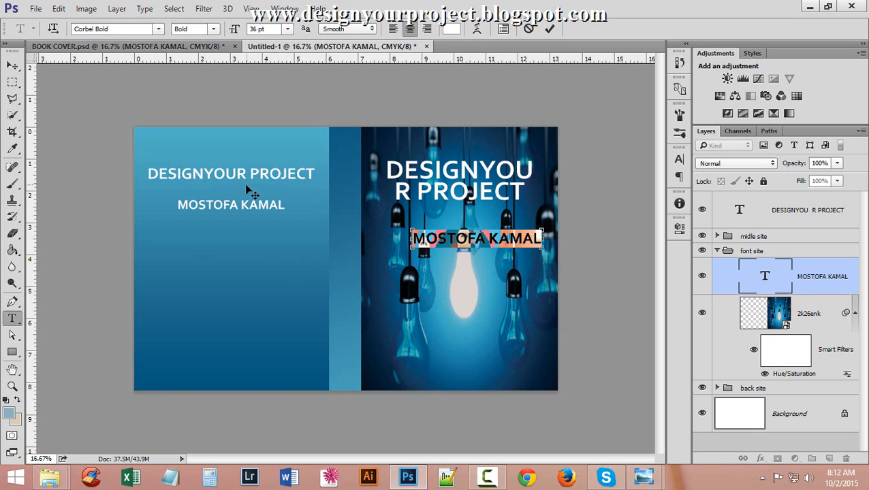
pyautogui.click(550, 30)
pyautogui.press('v')
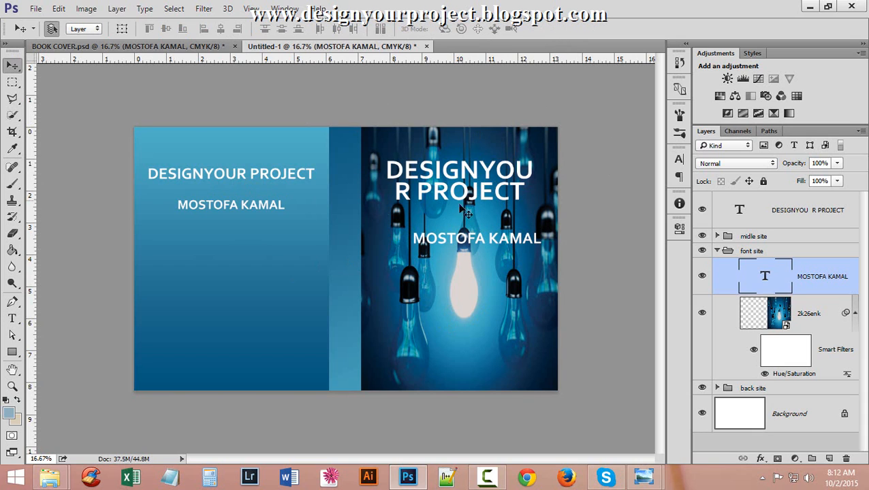
# Move the front cover author name closer beneath the title, center it horizontally on the cover image and clear the selection.
pyautogui.moveTo(469, 244); pyautogui.dragTo(452, 226)
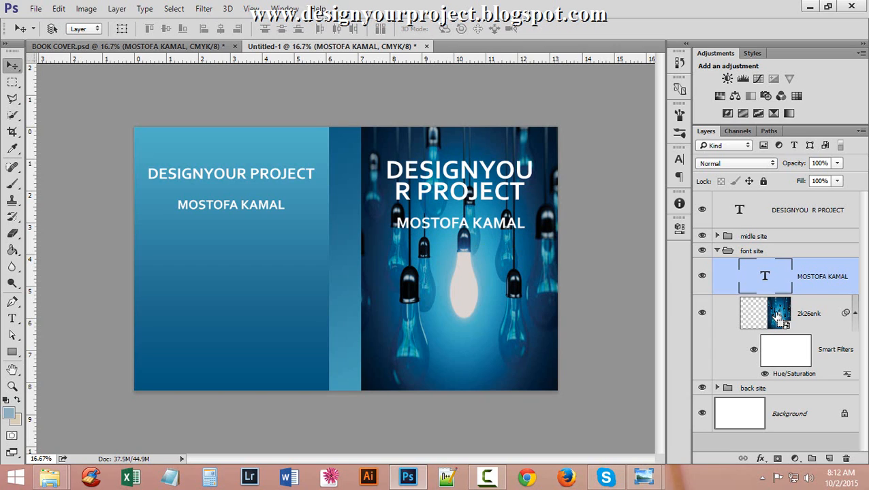
pyautogui.keyDown('ctrl'); pyautogui.click(778, 315); pyautogui.keyUp('ctrl')
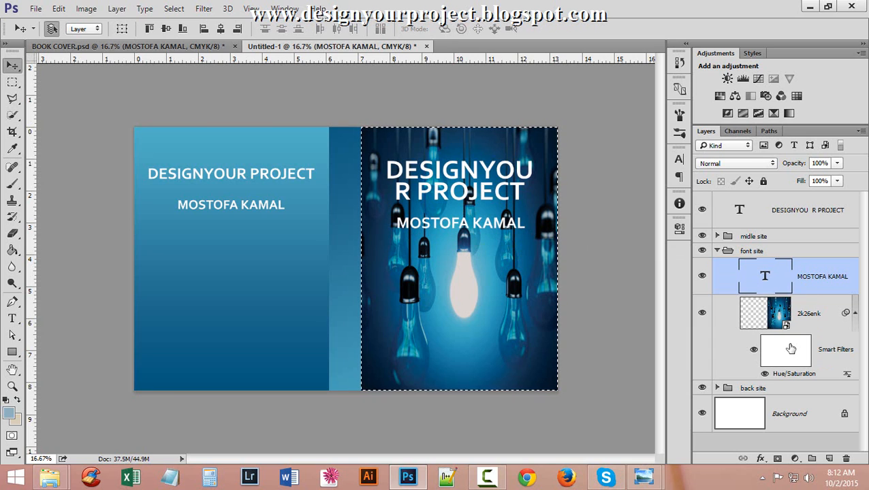
pyautogui.click(767, 213)
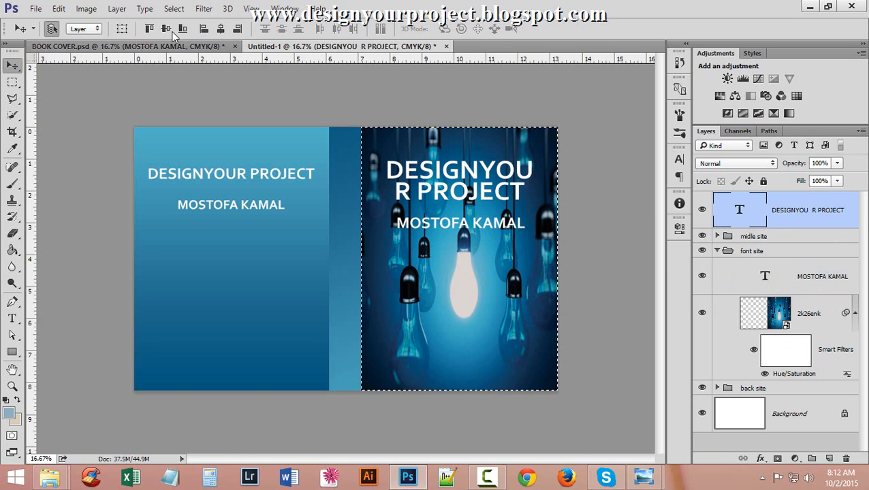
pyautogui.click(810, 277)
pyautogui.click(221, 30)
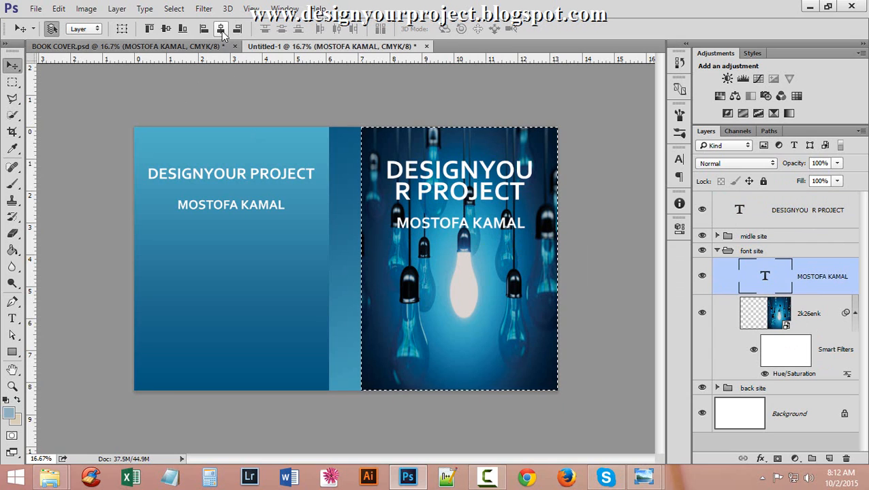
pyautogui.click(587, 285)
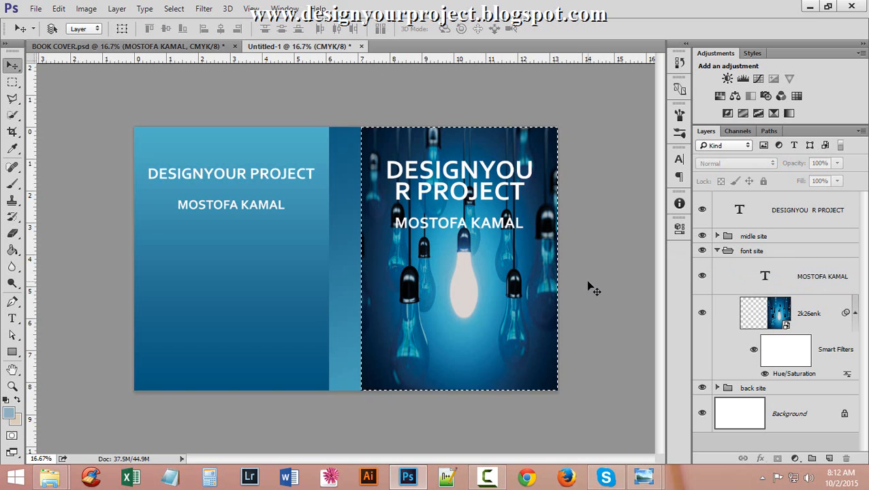
pyautogui.hotkey('ctrl', 'd')
pyautogui.hotkey('ctrl', '+')
pyautogui.hotkey('ctrl', '-')
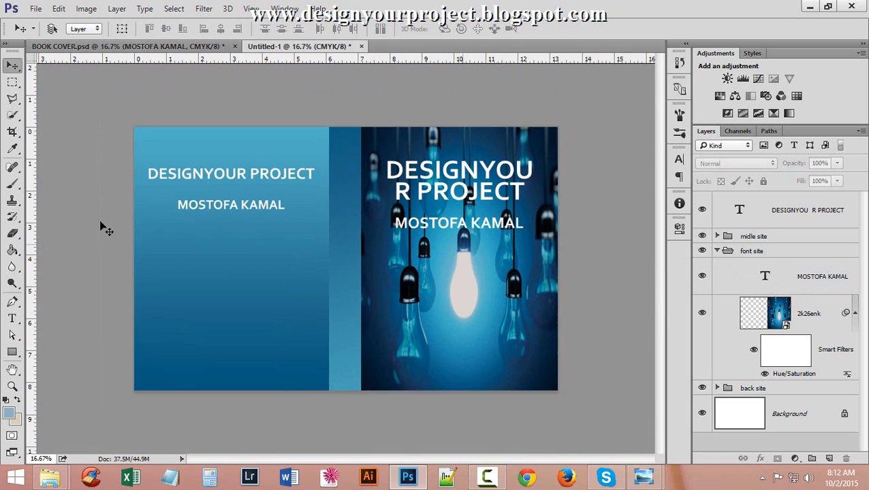
# Nudge the back cover author name up slightly, closer to the title.
pyautogui.click(226, 208)
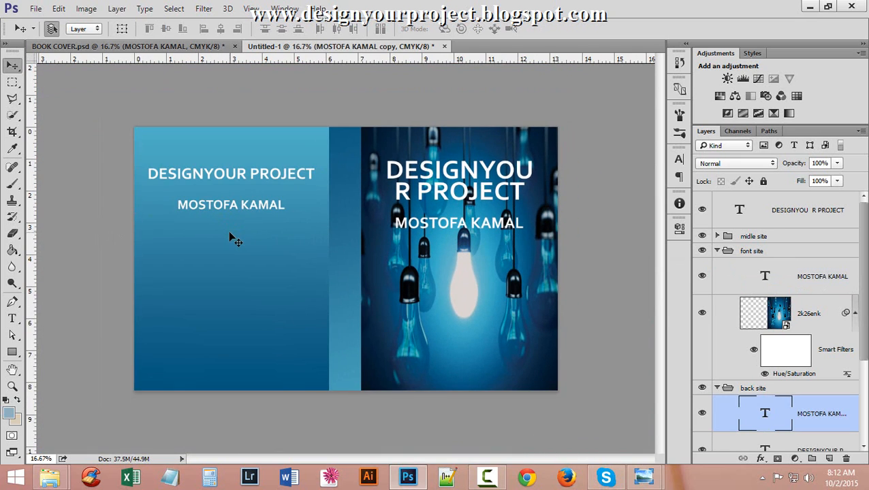
pyautogui.press('Up')
pyautogui.press('Up')
pyautogui.press('Up')
pyautogui.press('Up')
pyautogui.press('Up')
pyautogui.press('Up')
pyautogui.press('Up')
pyautogui.press('Up')
pyautogui.press('Up')
pyautogui.press('Up')
pyautogui.press('Up')
pyautogui.press('Up')
pyautogui.press('Up')
pyautogui.press('Up')
pyautogui.press('Up')
pyautogui.press('Up')
pyautogui.press('Up')
pyautogui.press('Up')
pyautogui.press('Up')
pyautogui.press('Up')
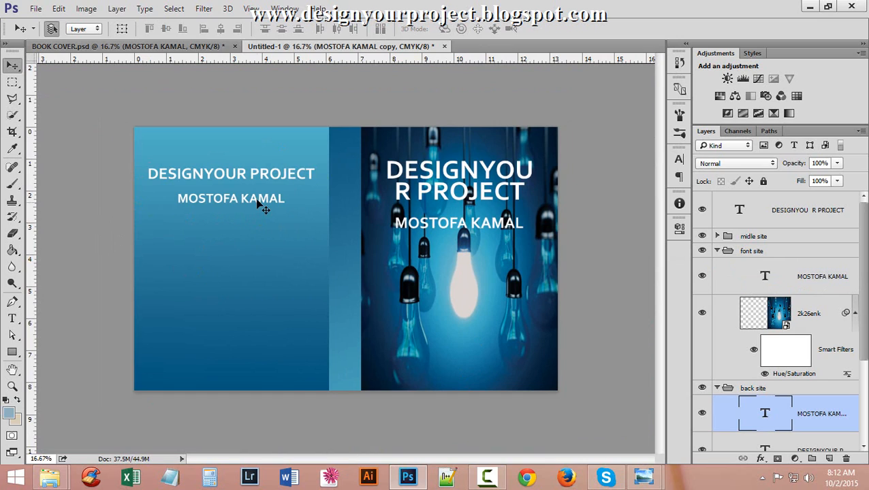
# Lower the back cover author name and add the text "writer By" between the title and the name.
pyautogui.moveTo(264, 209); pyautogui.dragTo(266, 223)
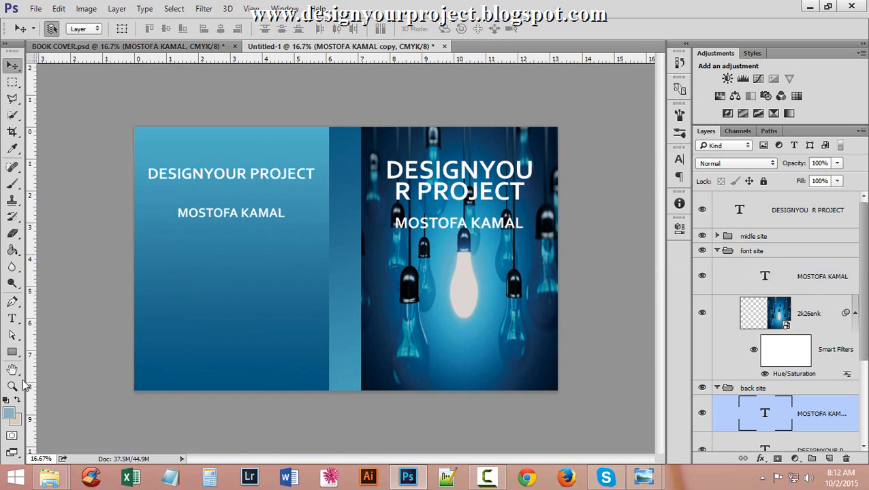
pyautogui.click(15, 320)
pyautogui.click(206, 196)
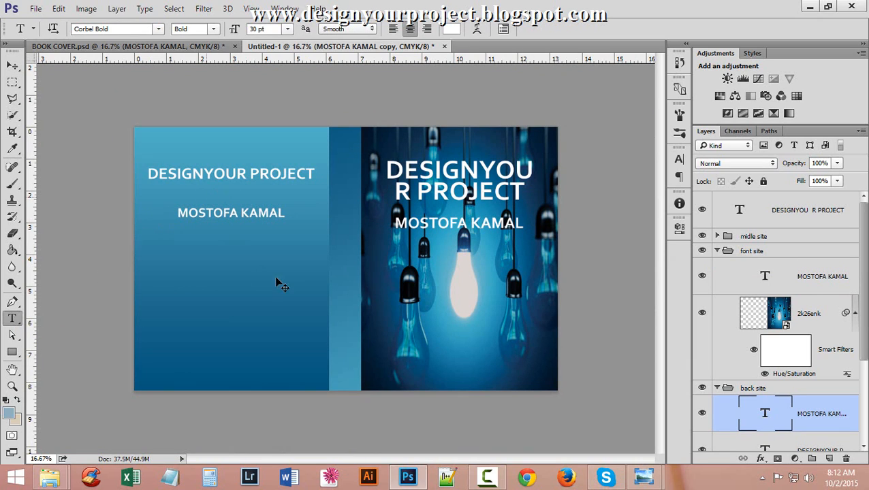
pyautogui.write('wi')
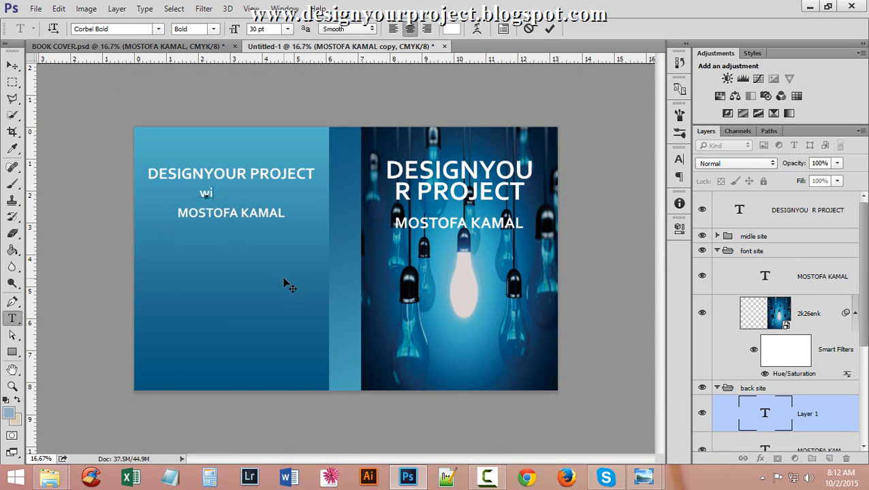
pyautogui.press('BackSpace')
pyautogui.write('riy')
pyautogui.press('BackSpace')
pyautogui.write('e')
pyautogui.press('BackSpace')
pyautogui.write('ter By')
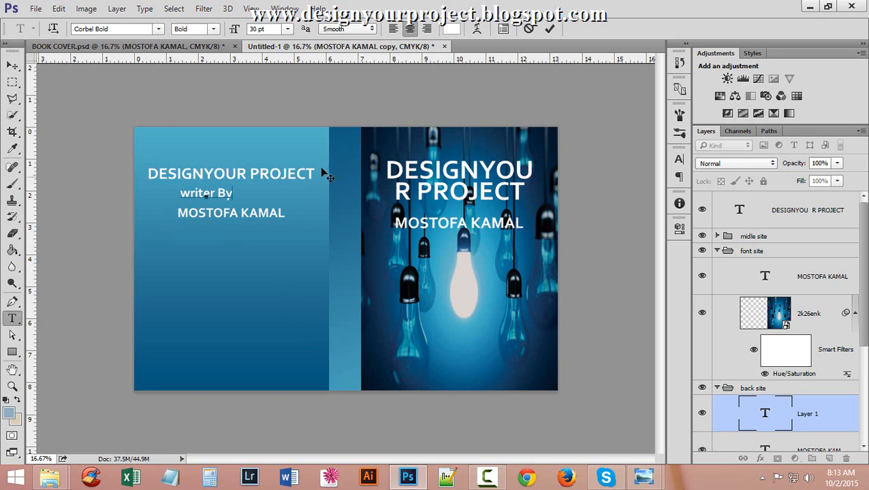
# Select the final "r" of "writer", then abandon the edit and delete the "writer By" text layer.
pyautogui.click(179, 193)
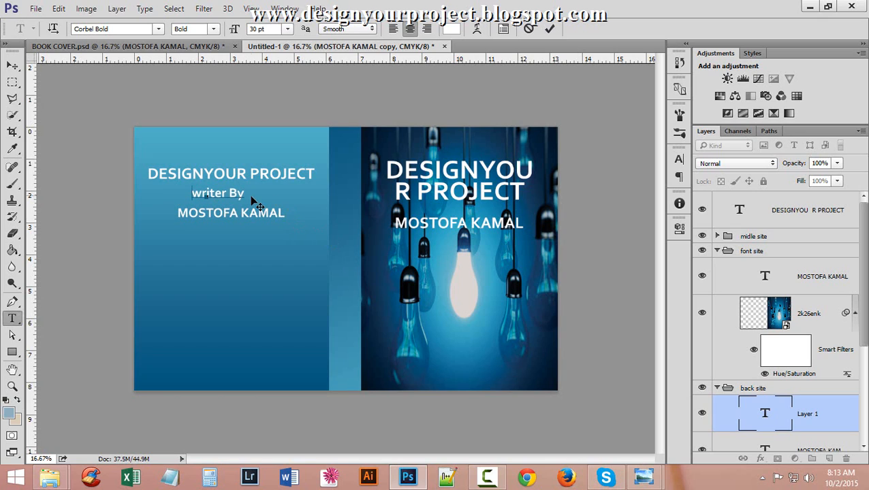
pyautogui.press('Right')
pyautogui.press('Right')
pyautogui.press('Right')
pyautogui.press('Right')
pyautogui.press('Right')
pyautogui.hotkey('shift', 'Right')
pyautogui.scroll(-3, 826, 368)
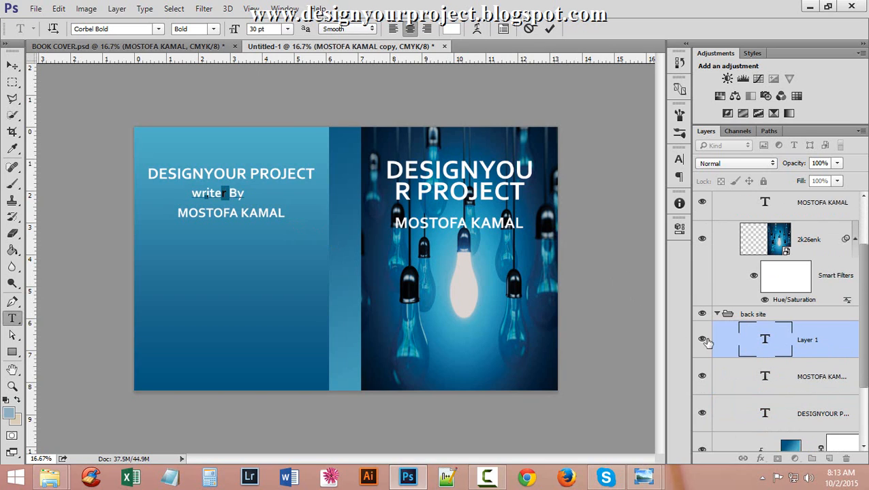
pyautogui.click(701, 340)
pyautogui.moveTo(821, 340); pyautogui.dragTo(846, 459)
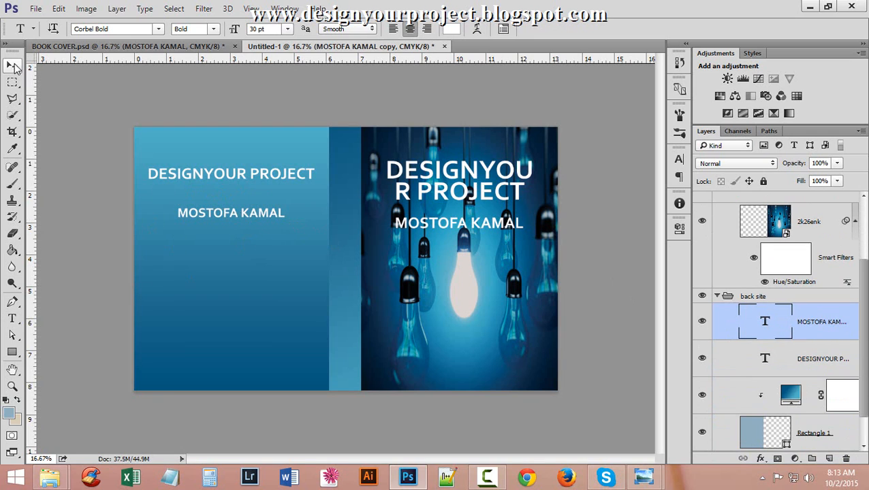
# Move the back cover author name up to sit just beneath the title.
pyautogui.press('v')
pyautogui.moveTo(227, 211); pyautogui.dragTo(227, 194)
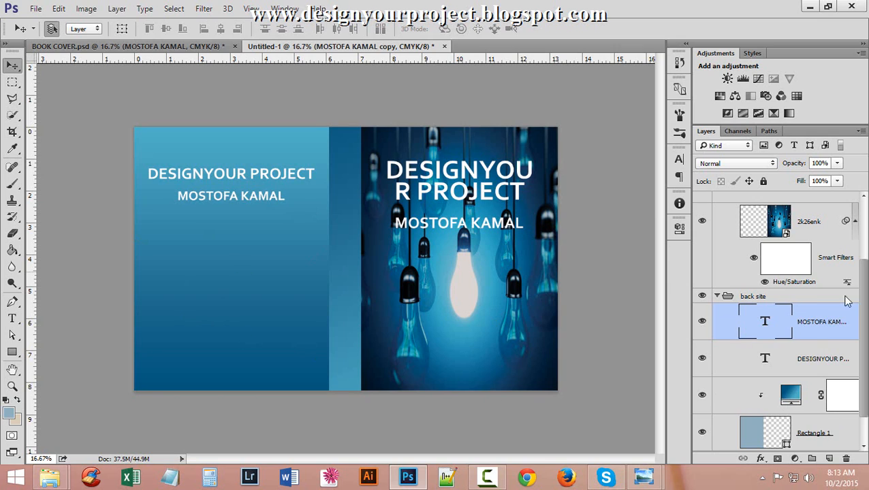
# Create a text box beneath the back cover author name and fill it with the Lorem Ipsum paragraphs copied from BOOK COVER.psd.
pyautogui.click(12, 319)
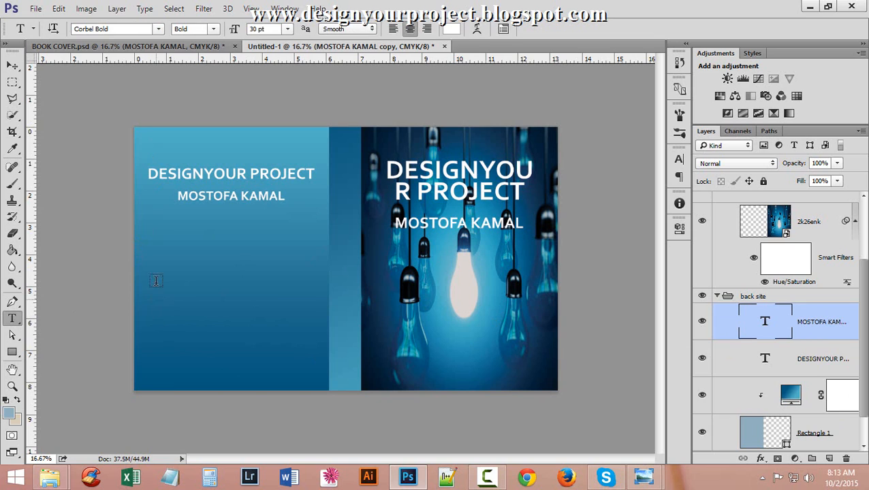
pyautogui.moveTo(141, 237); pyautogui.dragTo(305, 330)
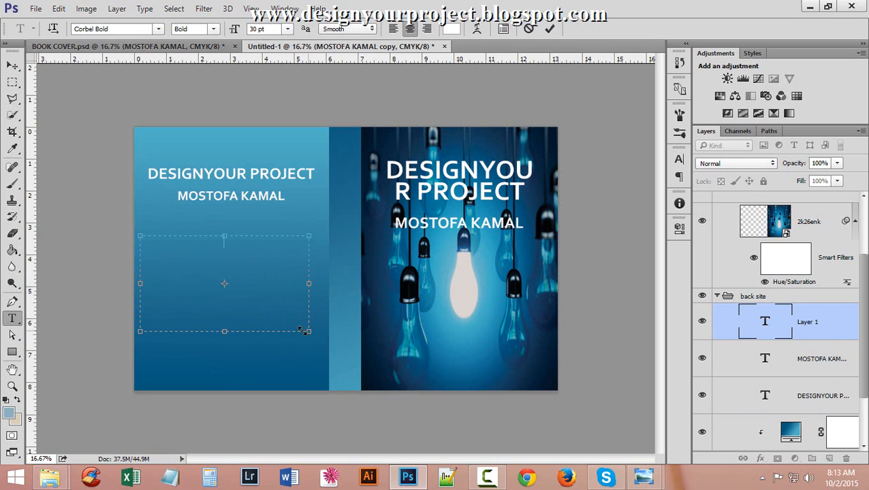
pyautogui.click(127, 47)
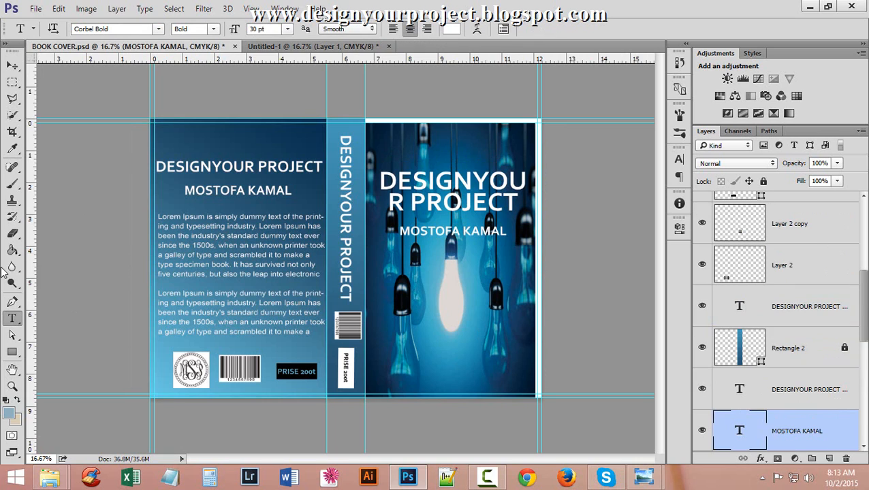
pyautogui.click(257, 247)
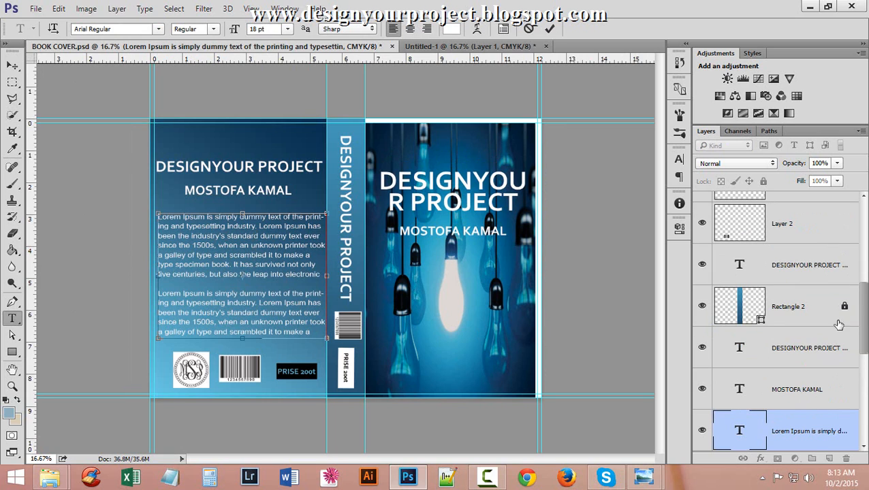
pyautogui.doubleClick(741, 428)
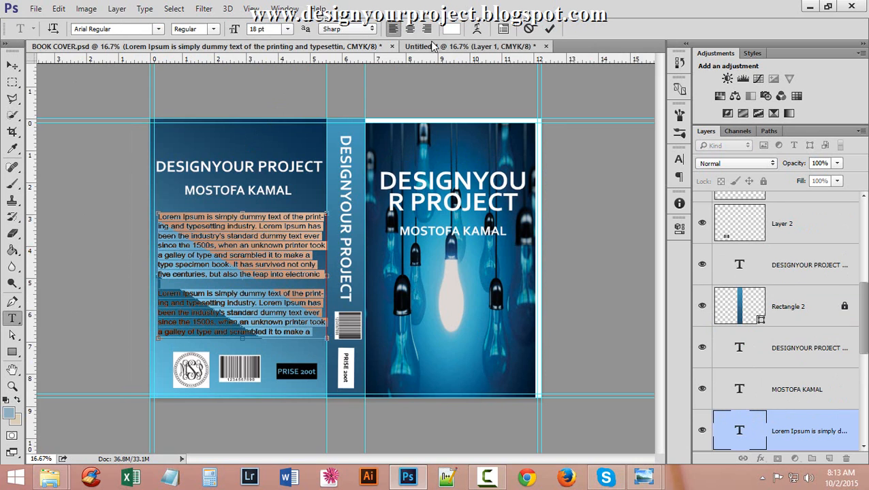
pyautogui.click(470, 47)
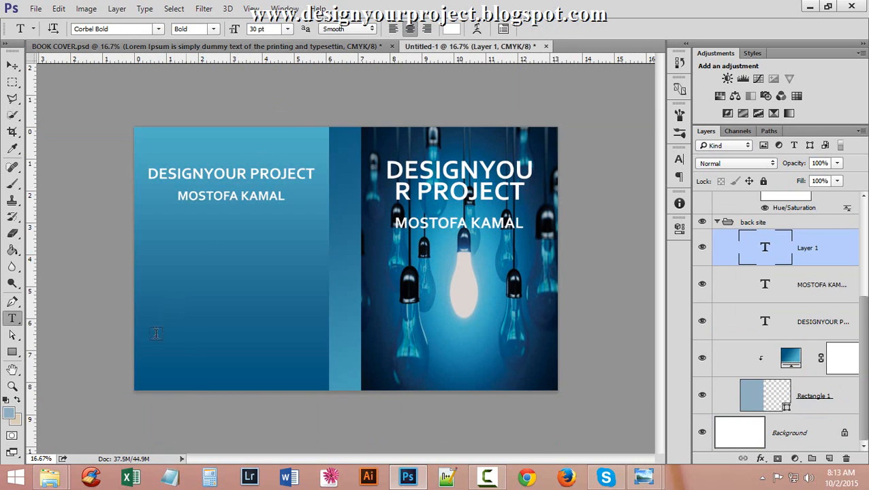
pyautogui.doubleClick(766, 249)
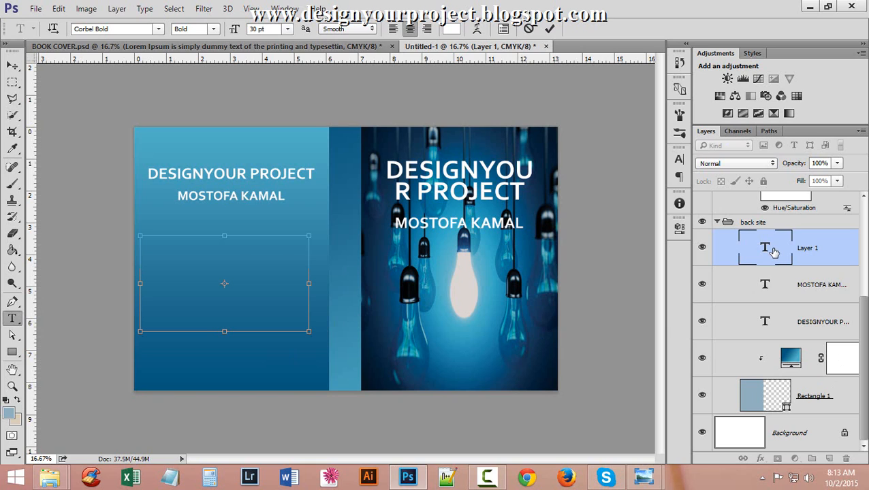
pyautogui.hotkey('ctrl', 'v')
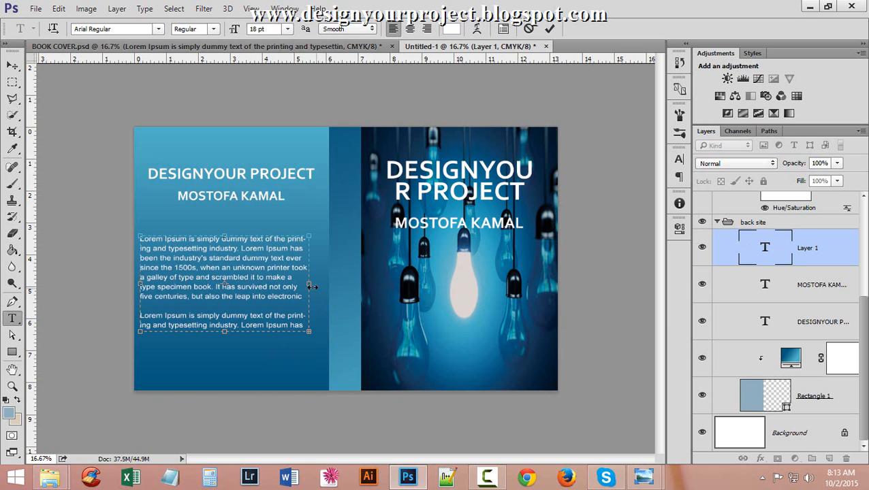
# Widen the Lorem Ipsum text box slightly towards the spine and set its font size to 16 pt.
pyautogui.moveTo(310, 285); pyautogui.dragTo(321, 286)
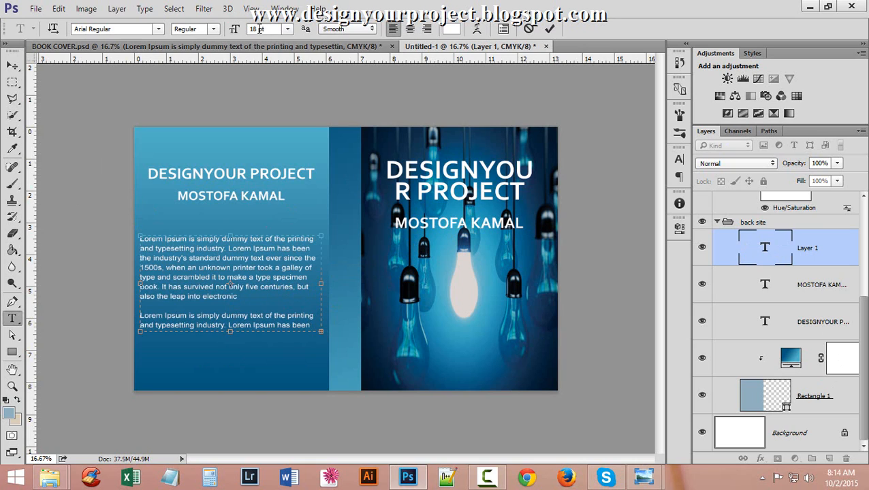
pyautogui.doubleClick(777, 253)
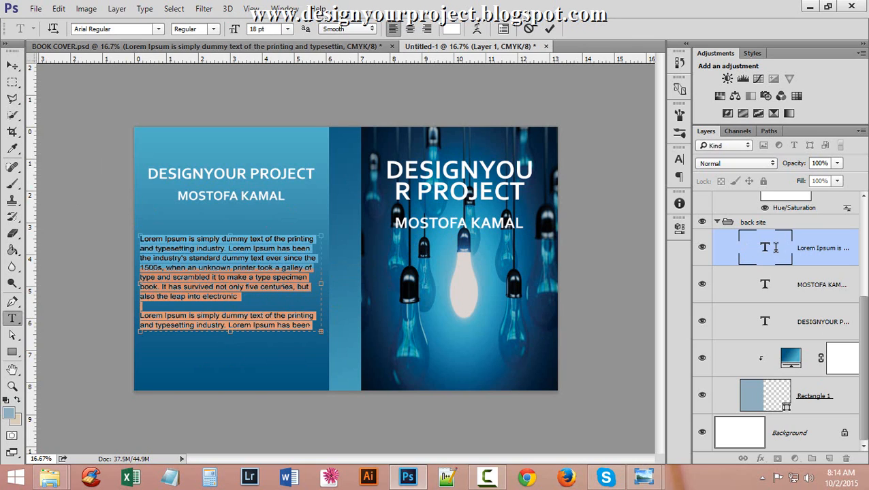
pyautogui.click(236, 30)
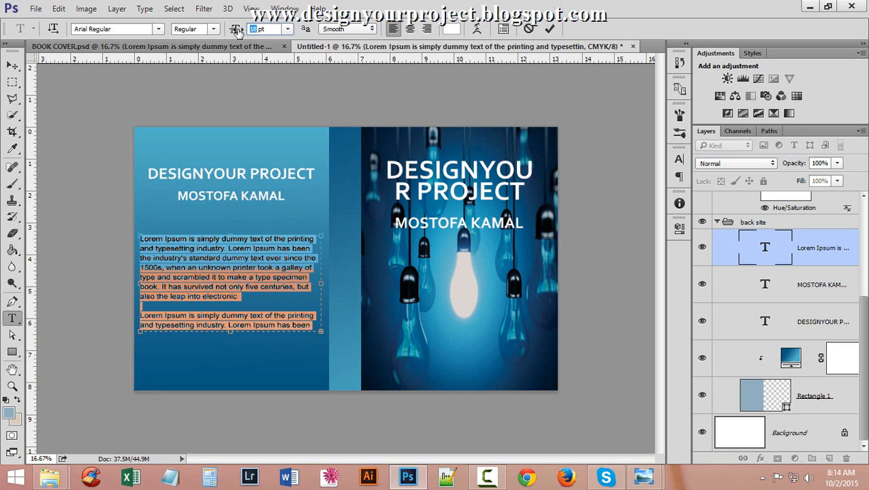
pyautogui.write('15')
pyautogui.press('Return')
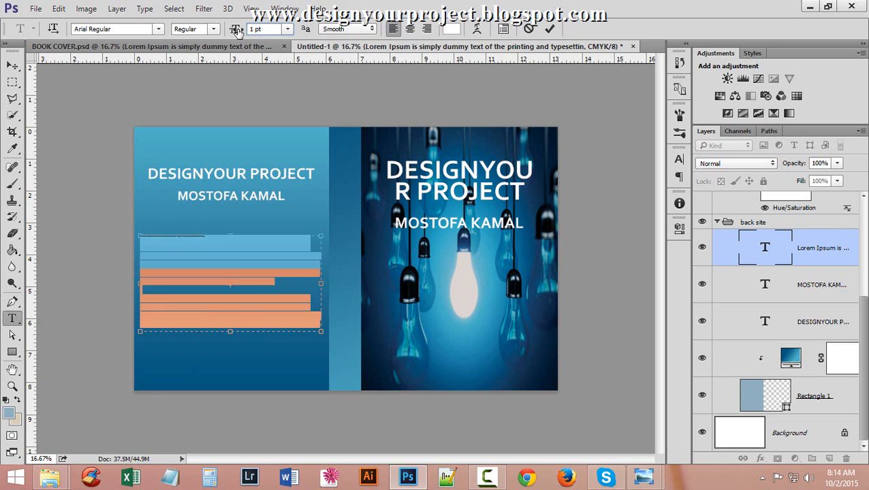
pyautogui.click(12, 65)
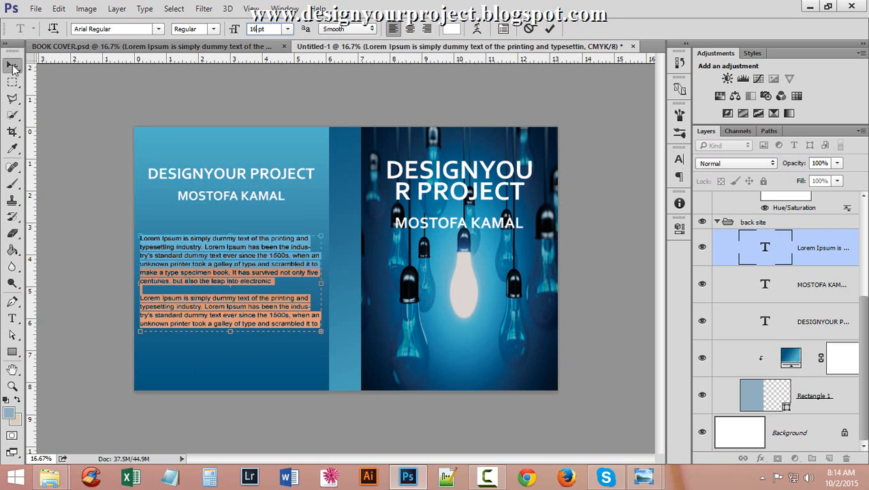
# Nudge the Lorem Ipsum paragraphs up closer to the back cover author name and slightly towards the spine.
pyautogui.scroll(1, 228, 265)
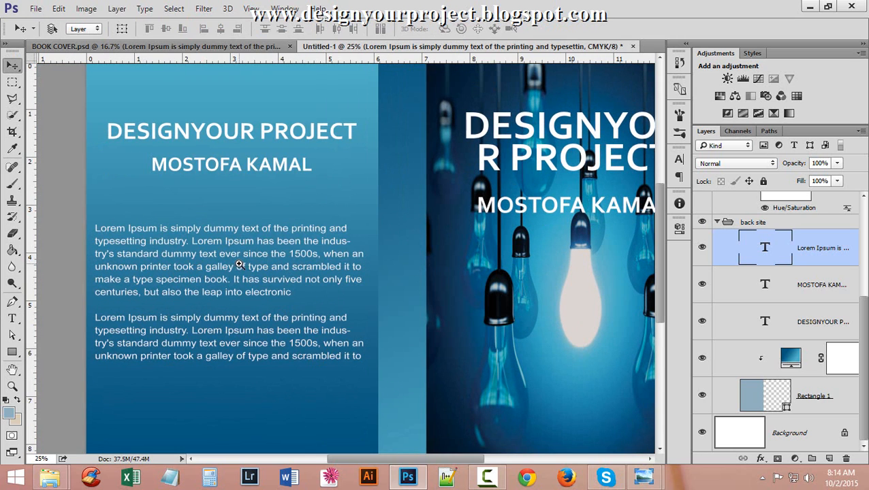
pyautogui.hotkey('shift', 'Up')
pyautogui.hotkey('shift', 'Up')
pyautogui.hotkey('shift', 'Up')
pyautogui.hotkey('shift', 'Up')
pyautogui.hotkey('shift', 'Up')
pyautogui.hotkey('shift', 'Up')
pyautogui.hotkey('shift', 'Up')
pyautogui.hotkey('shift', 'Up')
pyautogui.hotkey('shift', 'Up')
pyautogui.hotkey('shift', 'Up')
pyautogui.hotkey('shift', 'Up')
pyautogui.hotkey('shift', 'Up')
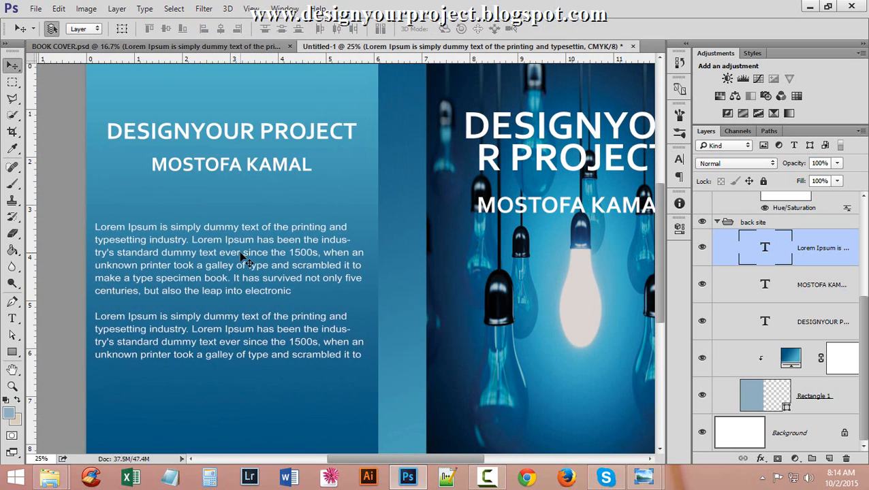
pyautogui.hotkey('shift', 'Up')
pyautogui.hotkey('shift', 'Up')
pyautogui.hotkey('shift', 'Up')
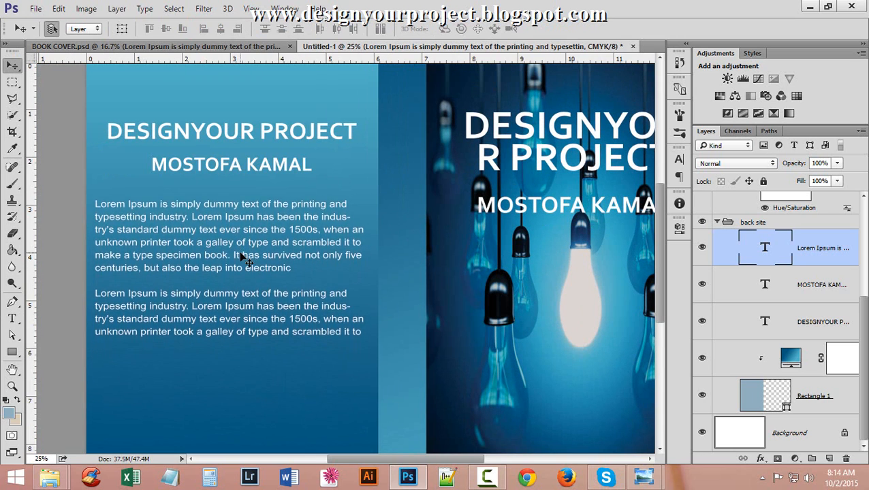
pyautogui.press('Up')
pyautogui.press('Up')
pyautogui.press('Up')
pyautogui.press('Up')
pyautogui.press('Up')
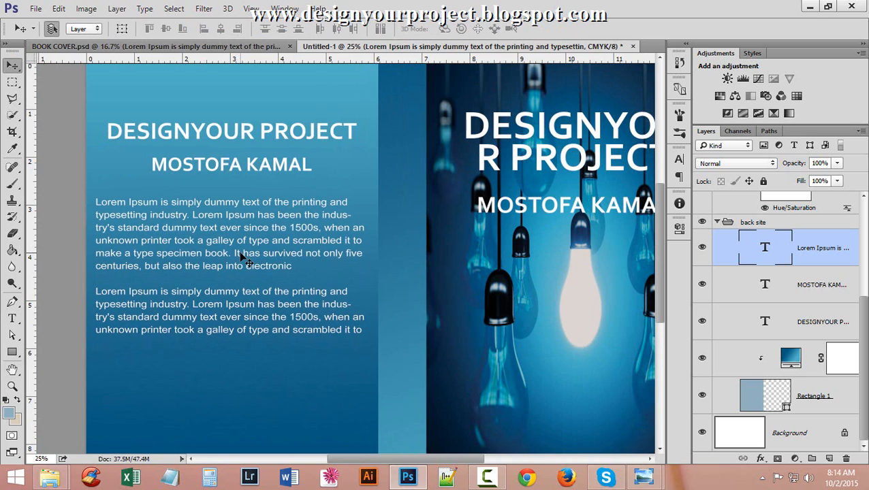
pyautogui.press('Right')
pyautogui.scroll(-1, 241, 317)
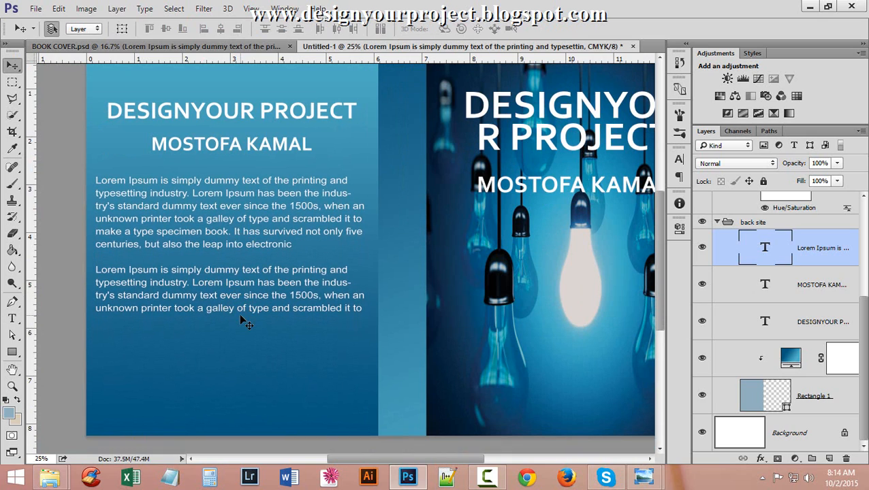
pyautogui.scroll(1, 308, 300)
pyautogui.keyDown('alt'); pyautogui.click(258, 291); pyautogui.keyUp('alt')
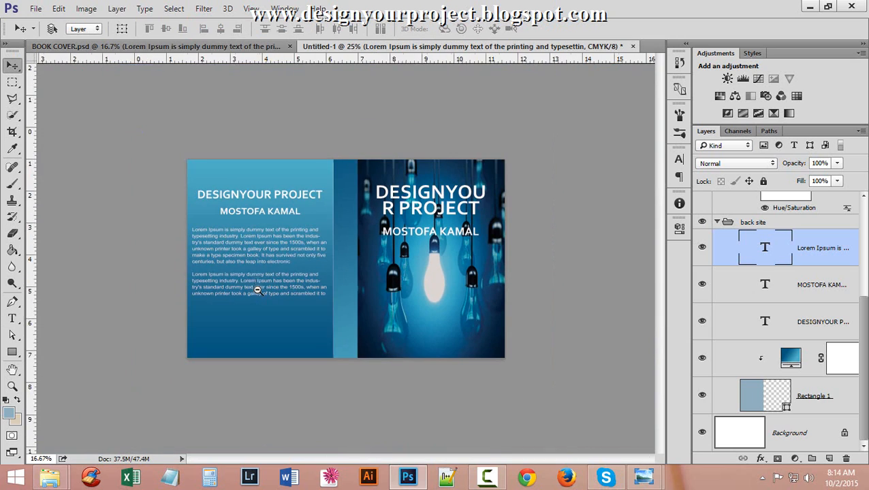
# Duplicate the back cover title DESIGNYOUR PROJECT, place the copy into the midle site group and collapse the font site group.
pyautogui.click(172, 51)
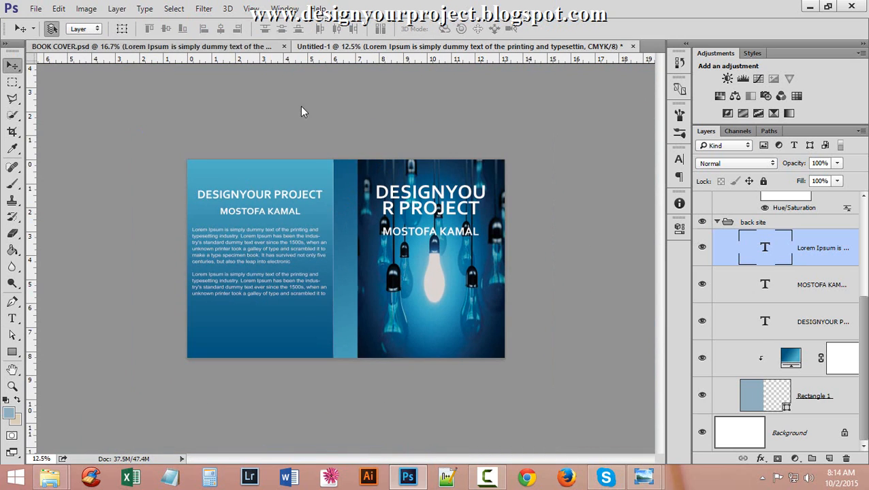
pyautogui.click(458, 47)
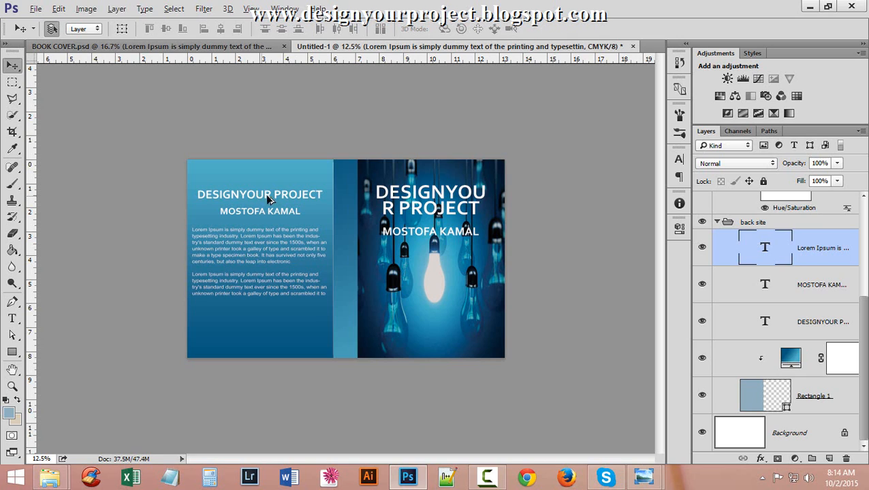
pyautogui.moveTo(269, 199); pyautogui.dragTo(270, 176)
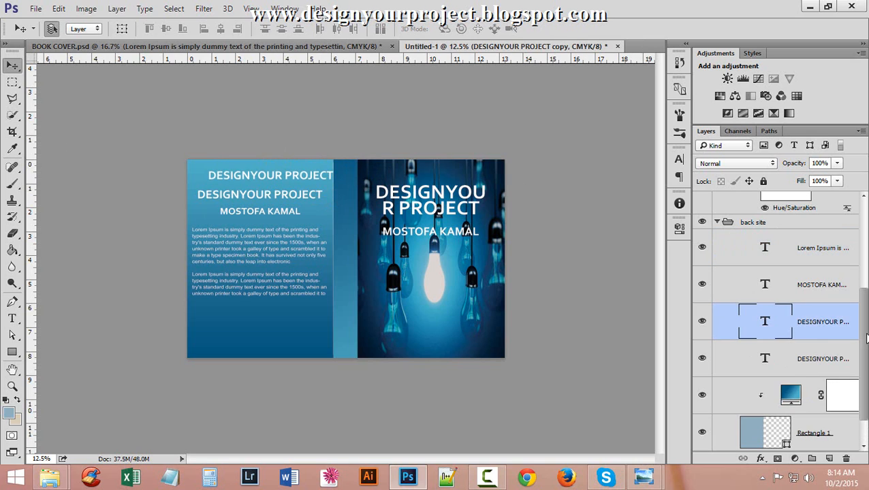
pyautogui.scroll(4, 825, 381)
pyautogui.scroll(-1, 829, 405)
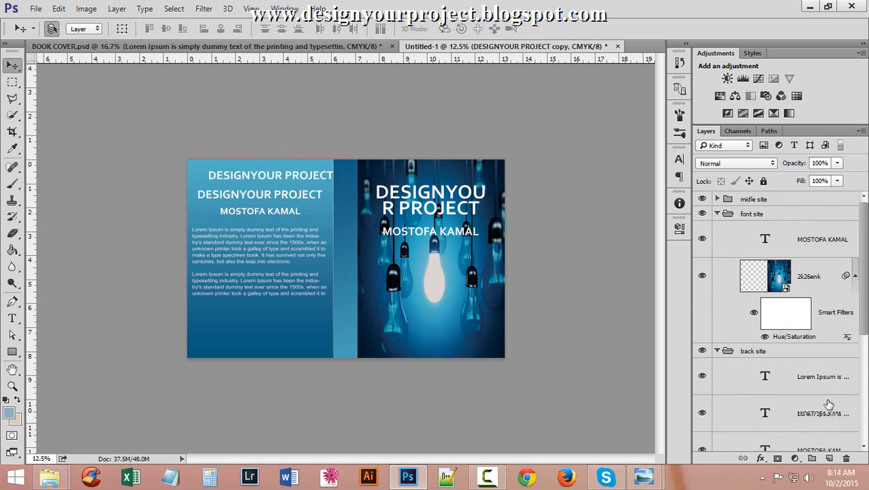
pyautogui.moveTo(815, 444); pyautogui.dragTo(729, 203)
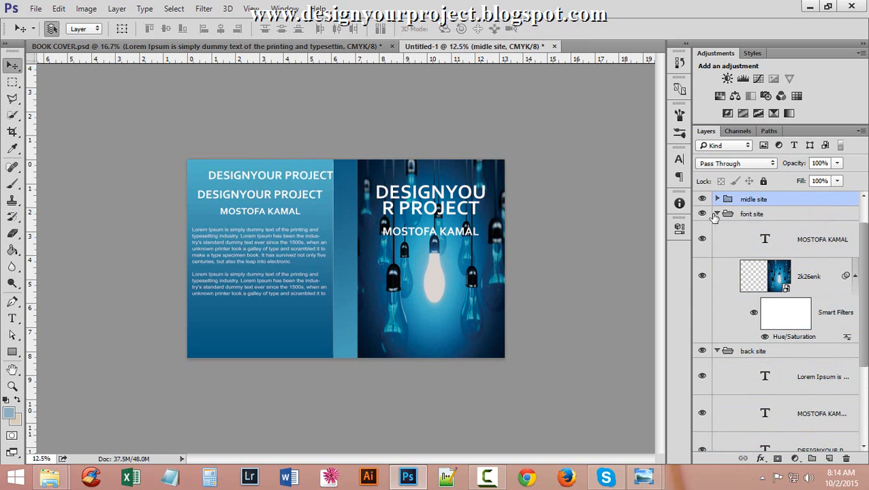
pyautogui.click(718, 214)
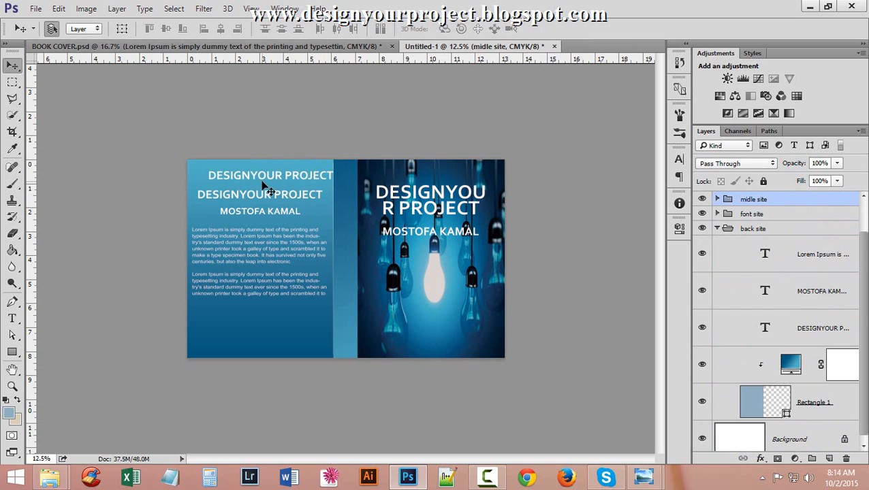
# Rotate the title copy 90° and position it along the upper part of the spine.
pyautogui.moveTo(266, 175); pyautogui.dragTo(364, 175)
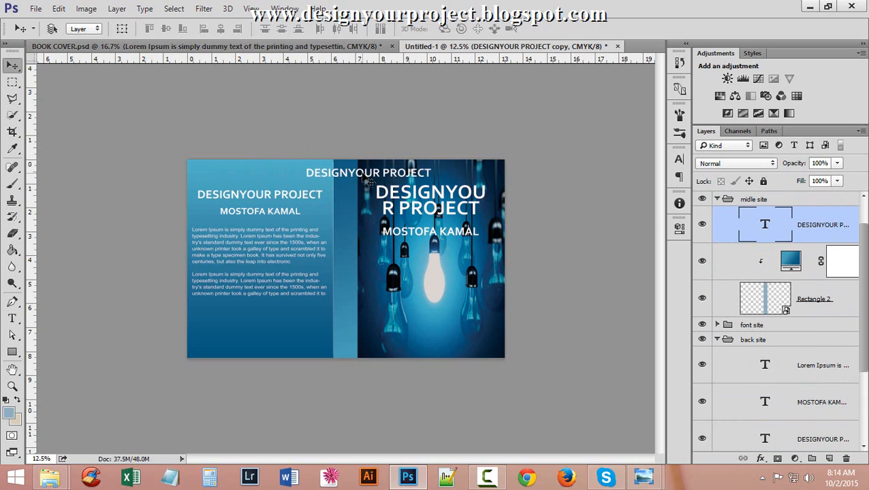
pyautogui.hotkey('ctrl', 't')
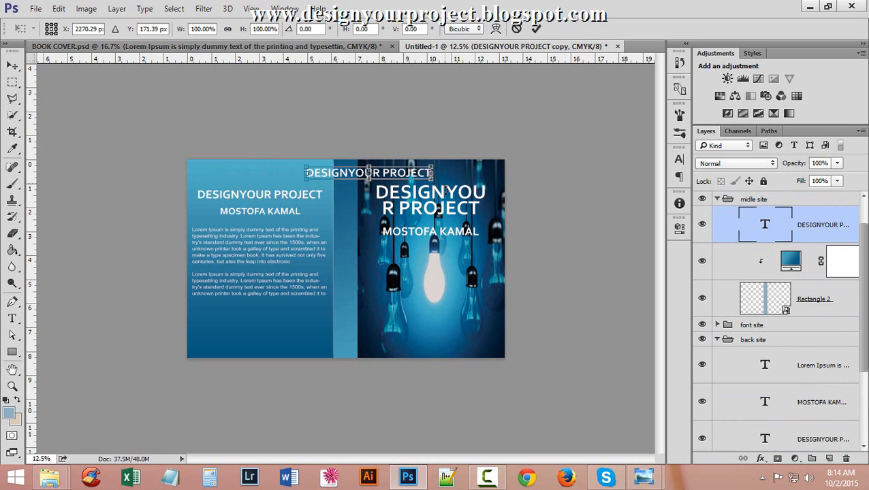
pyautogui.moveTo(445, 204); pyautogui.dragTo(353, 314)
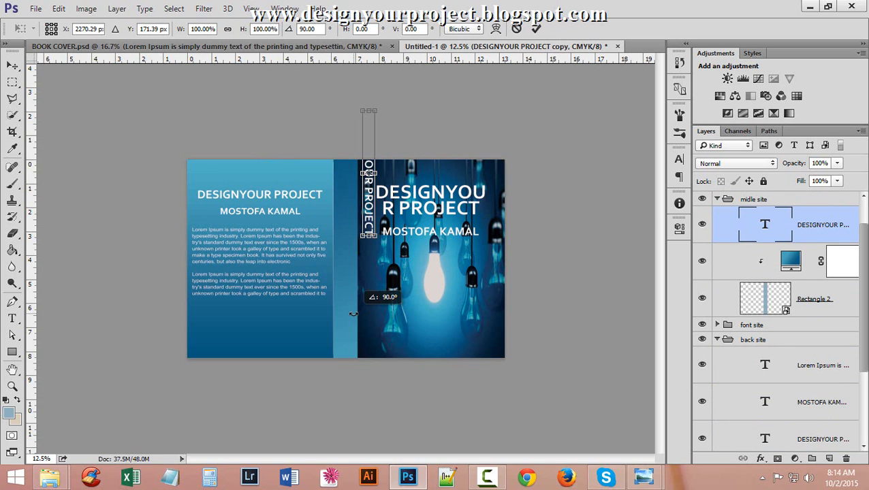
pyautogui.moveTo(368, 171); pyautogui.dragTo(347, 224)
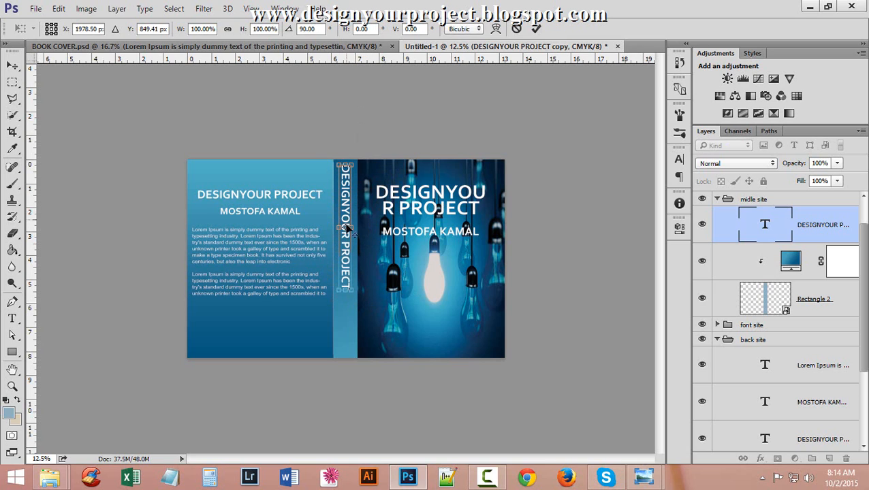
pyautogui.click(536, 28)
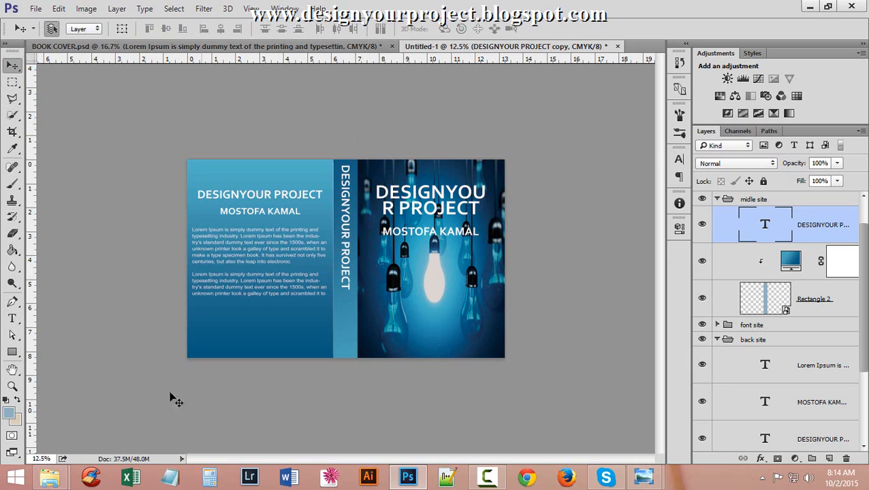
# Centre the rotated title horizontally on the spine, using the Rectangle 2 outline as the alignment selection, and clear the selection.
pyautogui.keyDown('ctrl'); pyautogui.click(767, 293); pyautogui.keyUp('ctrl')
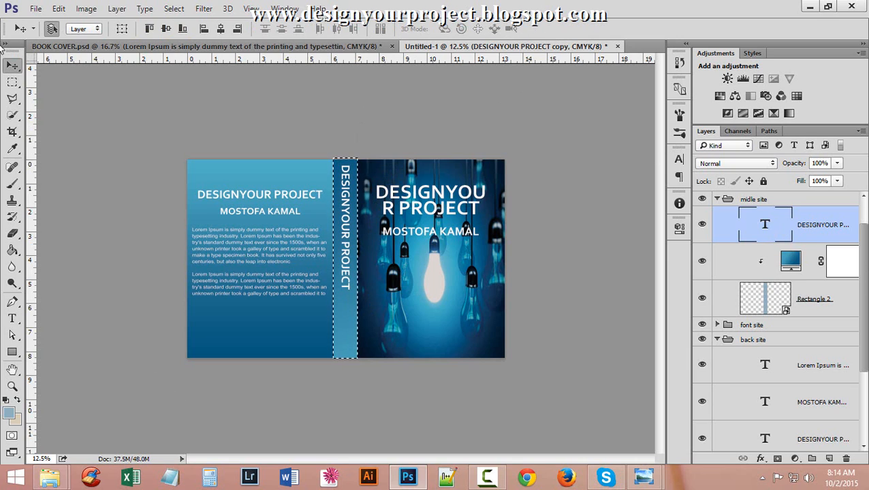
pyautogui.click(222, 29)
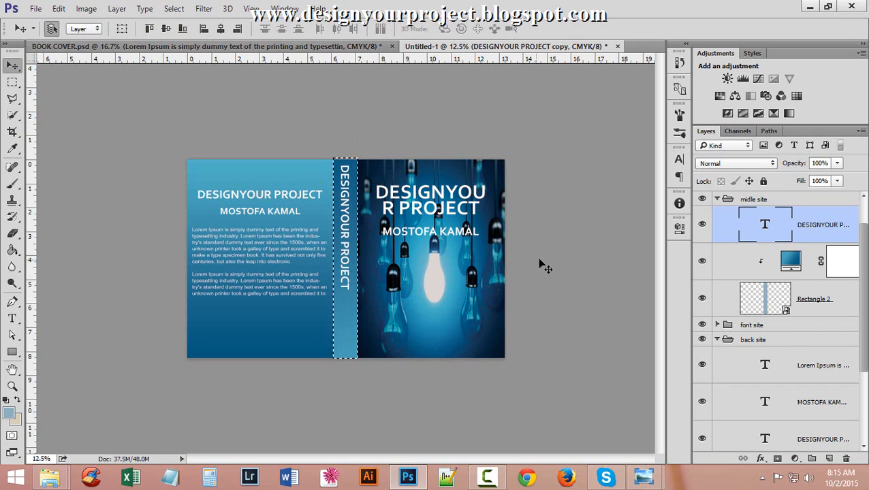
pyautogui.hotkey('ctrl', 'd')
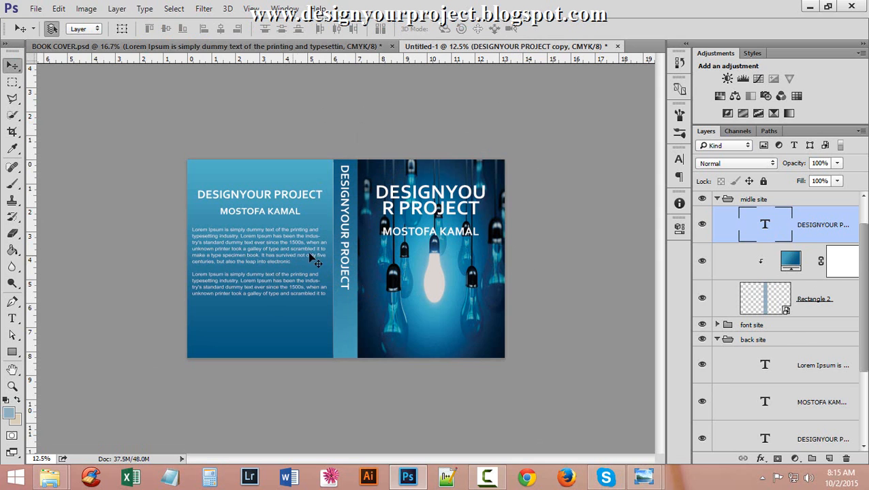
# Place code93.gif from the book cover folder into the cover document.
pyautogui.keyDown('ctrl'); pyautogui.click(331, 252); pyautogui.keyUp('ctrl')
pyautogui.keyDown('ctrl'); pyautogui.keyDown('alt'); pyautogui.click(341, 278); pyautogui.keyUp('alt'); pyautogui.keyUp('ctrl')
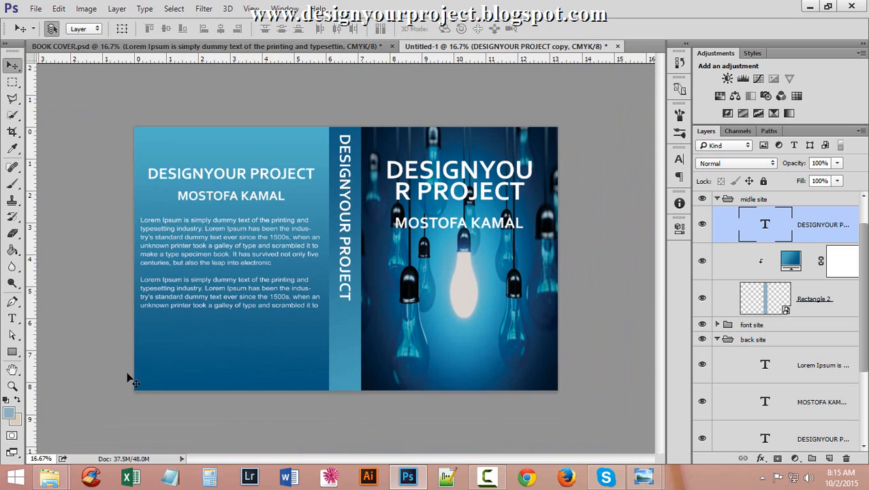
pyautogui.click(205, 45)
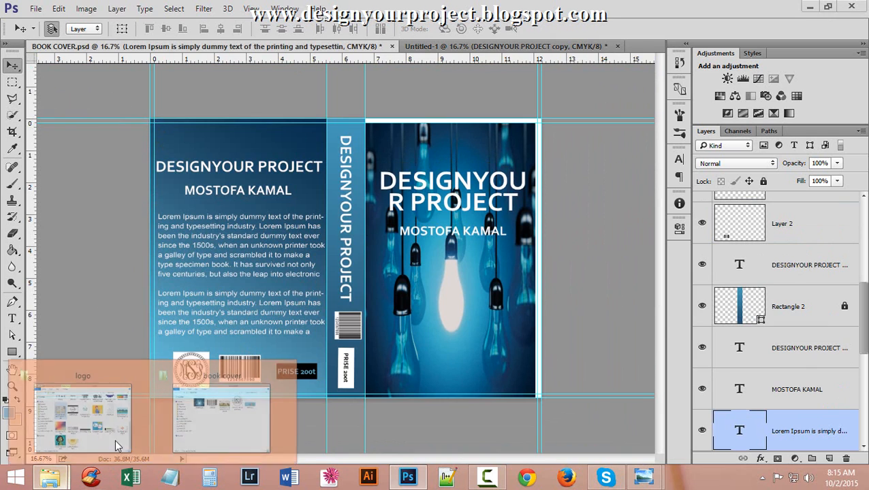
pyautogui.click(229, 419)
pyautogui.click(736, 128)
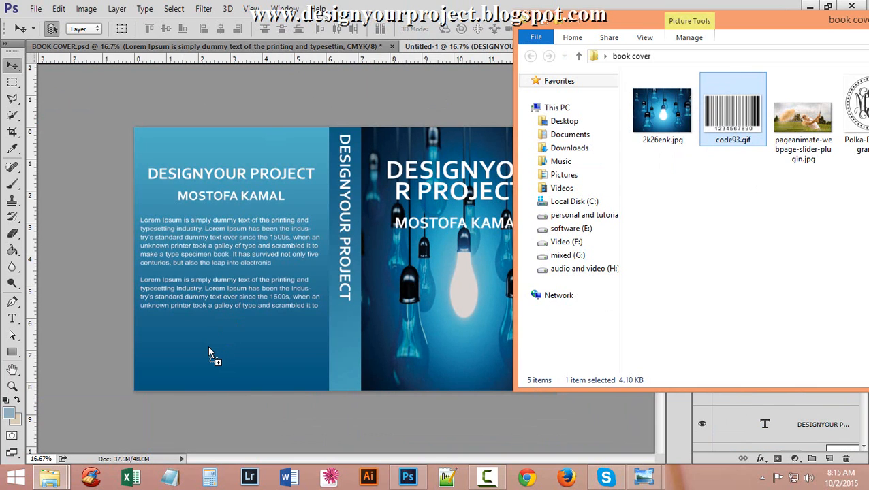
pyautogui.moveTo(209, 351); pyautogui.dragTo(207, 347)
# Scale the barcode down on the lower back cover and nudge it slightly up from the bottom edge.
pyautogui.moveTo(347, 246); pyautogui.dragTo(267, 333)
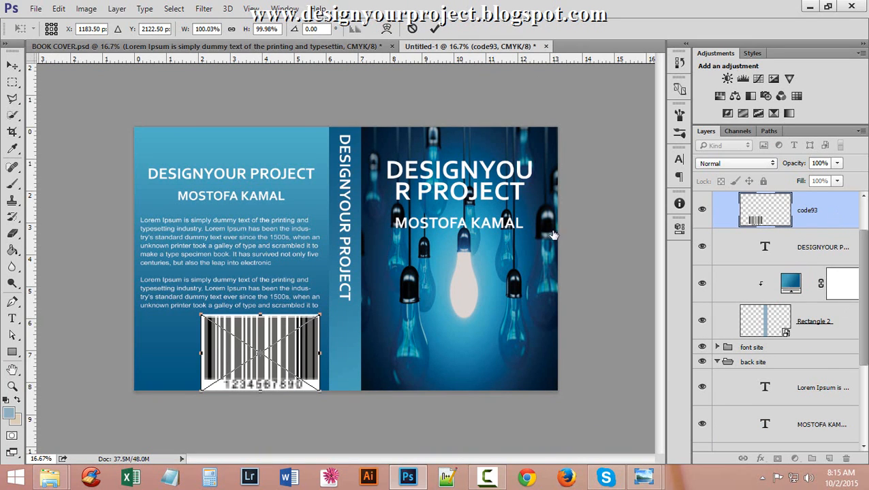
pyautogui.moveTo(319, 316); pyautogui.dragTo(231, 371)
pyautogui.press('Return')
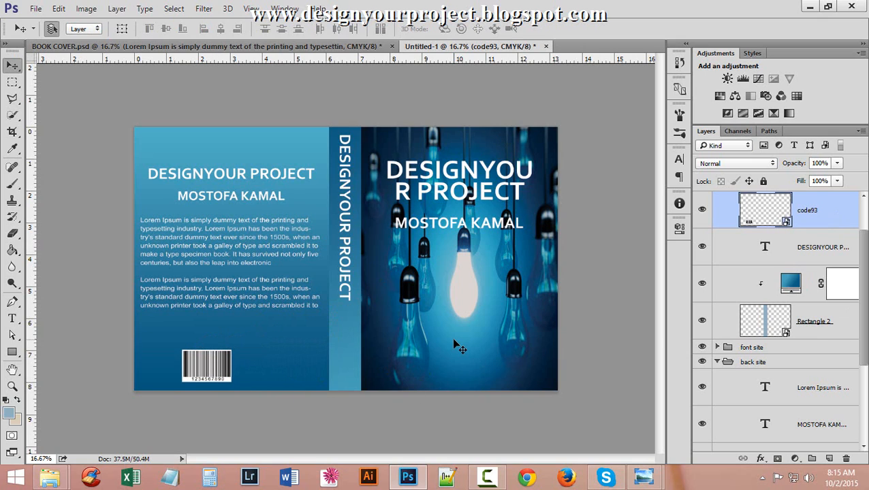
pyautogui.hotkey('shift', 'Up')
pyautogui.hotkey('shift', 'Up')
pyautogui.hotkey('shift', 'Up')
pyautogui.hotkey('shift', 'Up')
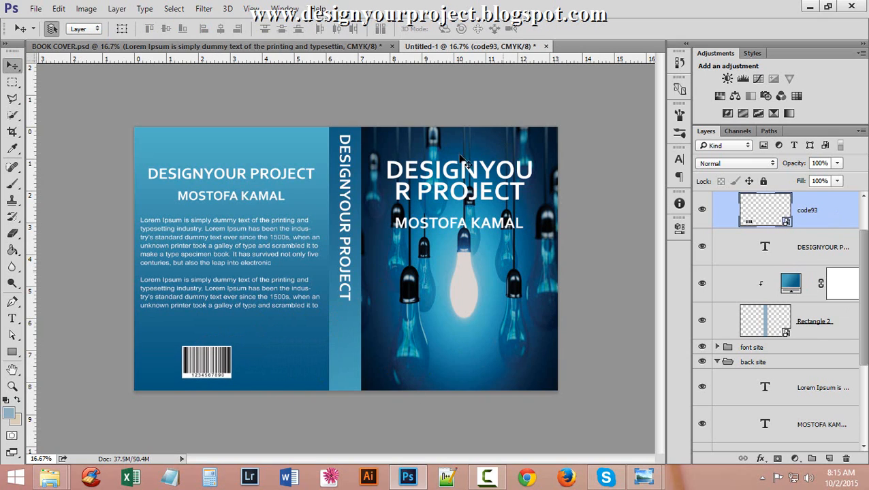
# Copy the round monogram logo from BOOK COVER.psd to the lower back cover beside the barcode, shifting the barcode 0.3 in towards the spine.
pyautogui.click(295, 47)
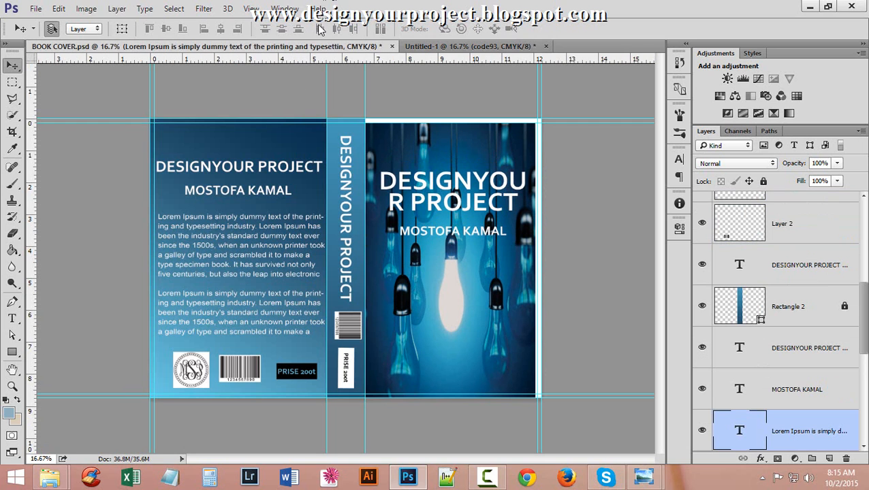
pyautogui.moveTo(198, 368); pyautogui.dragTo(220, 361)
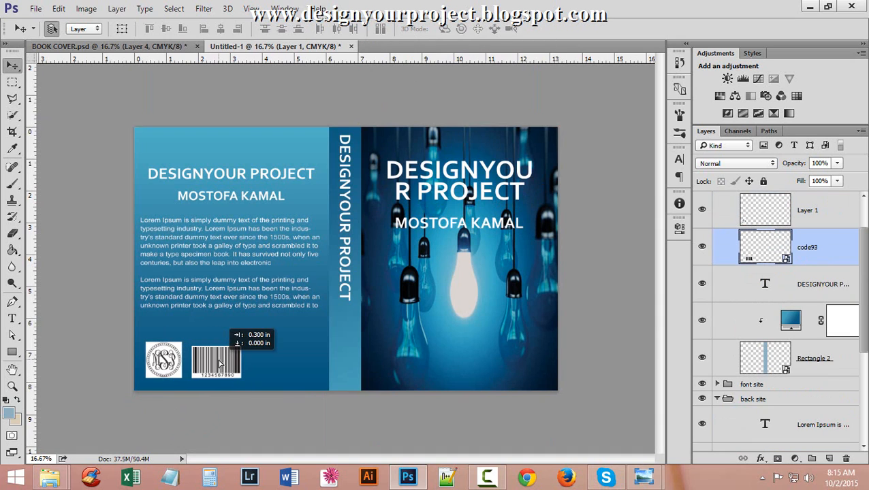
pyautogui.moveTo(166, 358); pyautogui.dragTo(168, 365)
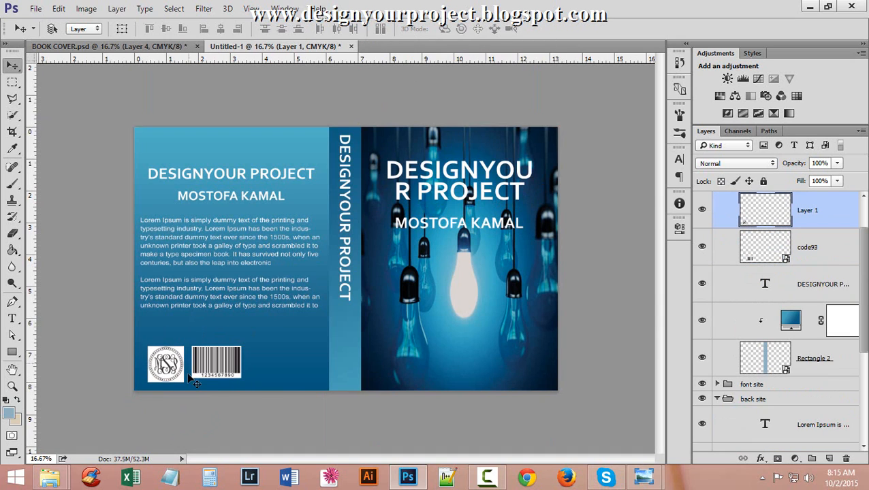
# Raise the monogram logo slightly and align the logo and barcode by their vertical centres.
pyautogui.click(204, 388)
pyautogui.click(217, 382)
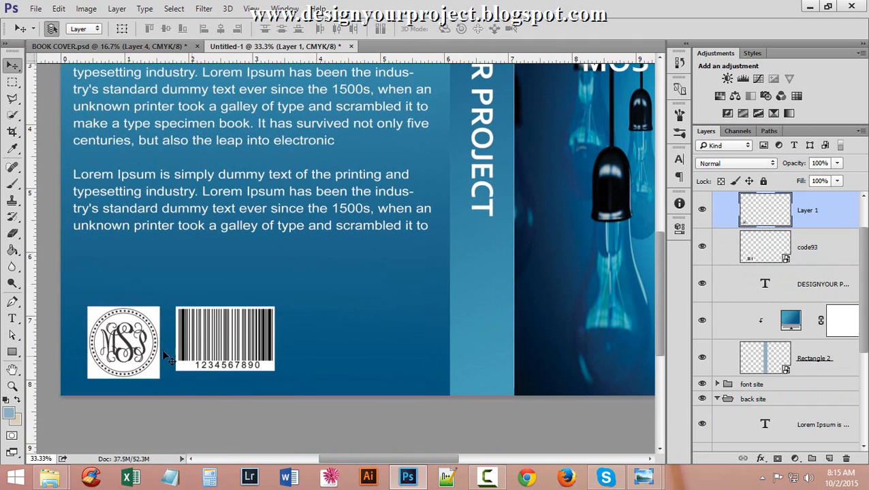
pyautogui.moveTo(136, 344); pyautogui.dragTo(135, 336)
pyautogui.click(204, 345)
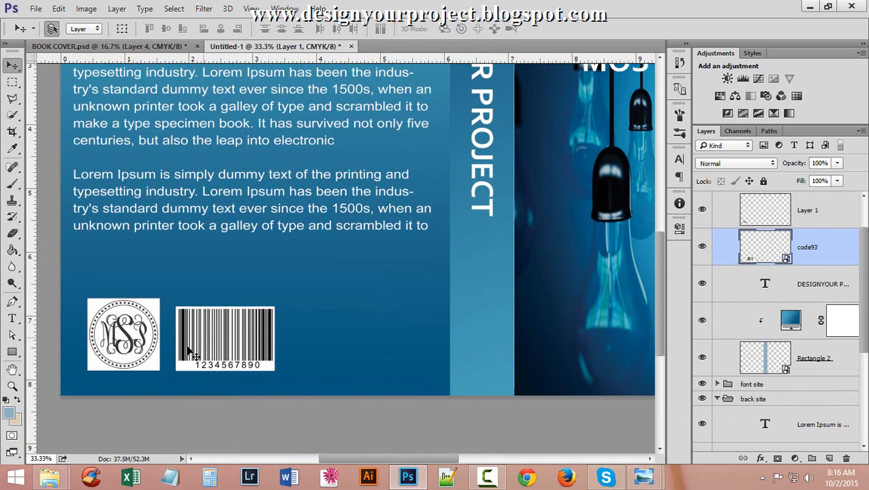
pyautogui.keyDown('shift'); pyautogui.click(774, 216); pyautogui.keyUp('shift')
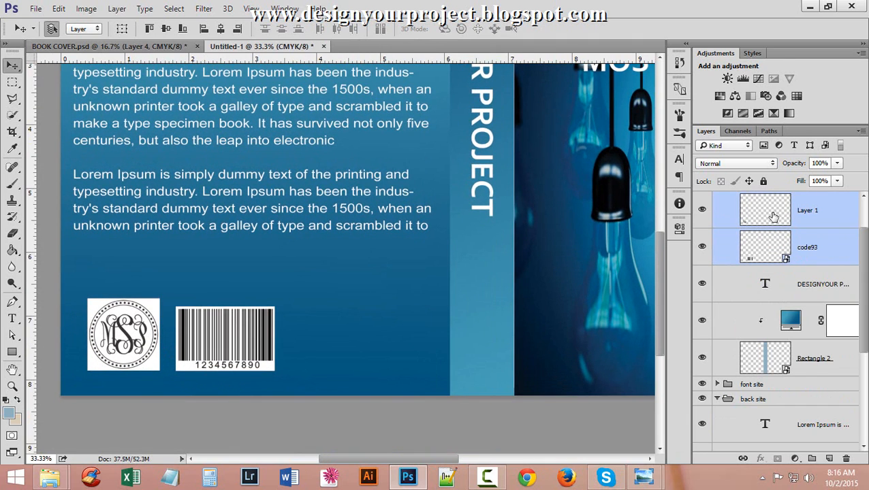
pyautogui.click(225, 32)
pyautogui.hotkey('ctrl', 'z')
pyautogui.click(165, 30)
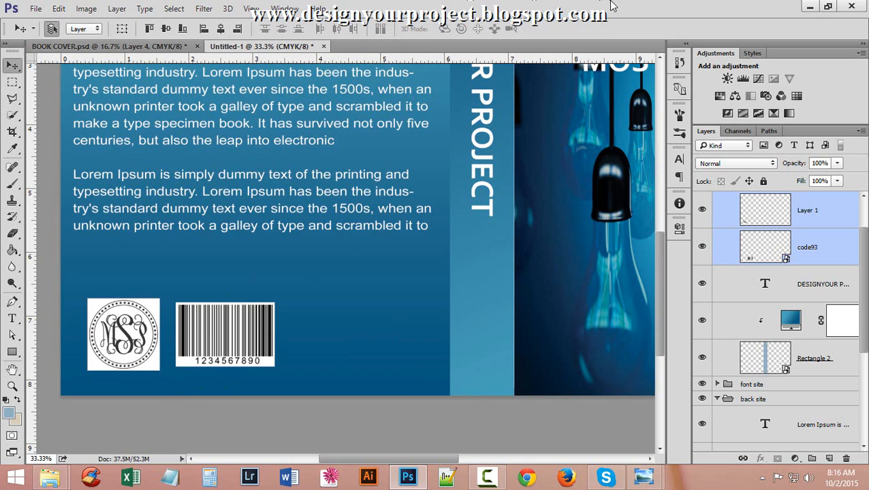
# Draw a rectangle about 504 × 201 px between the barcode and the spine and fill it white.
pyautogui.click(12, 352)
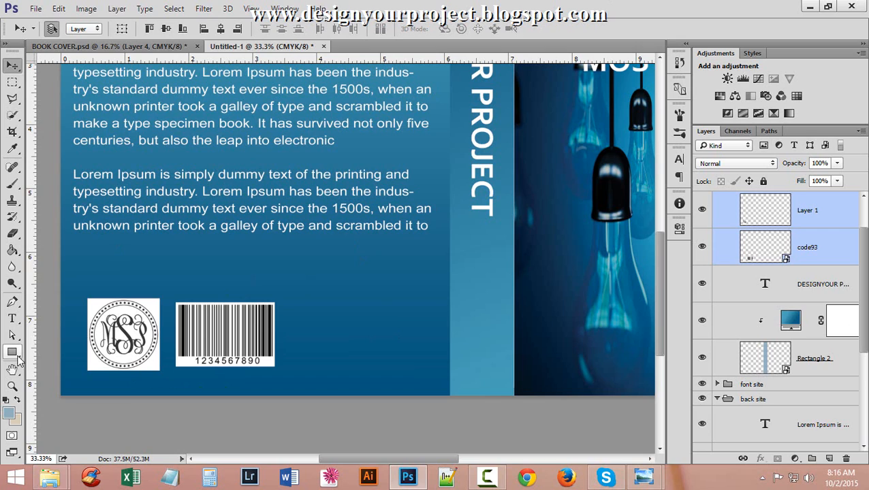
pyautogui.moveTo(314, 324); pyautogui.dragTo(423, 367)
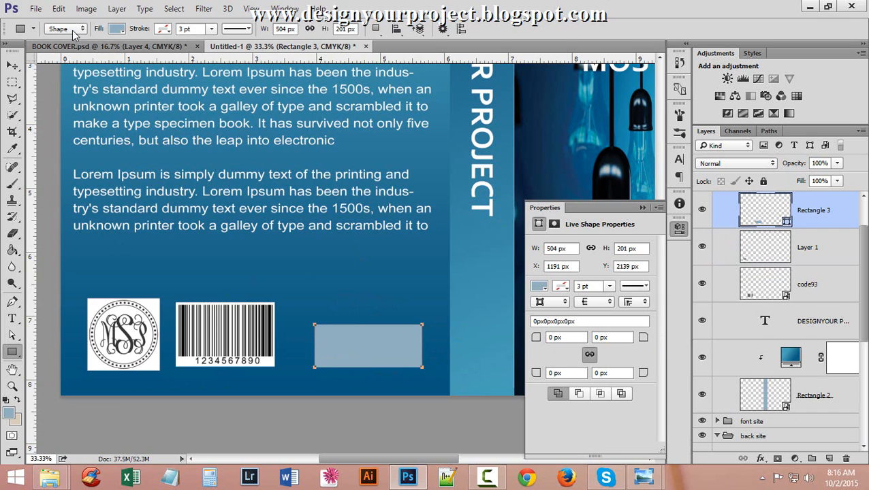
pyautogui.click(117, 30)
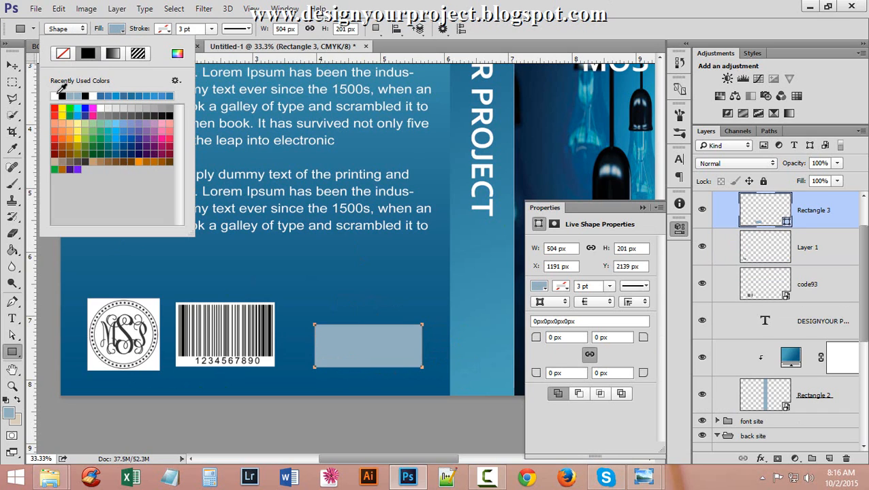
pyautogui.click(54, 95)
pyautogui.click(94, 275)
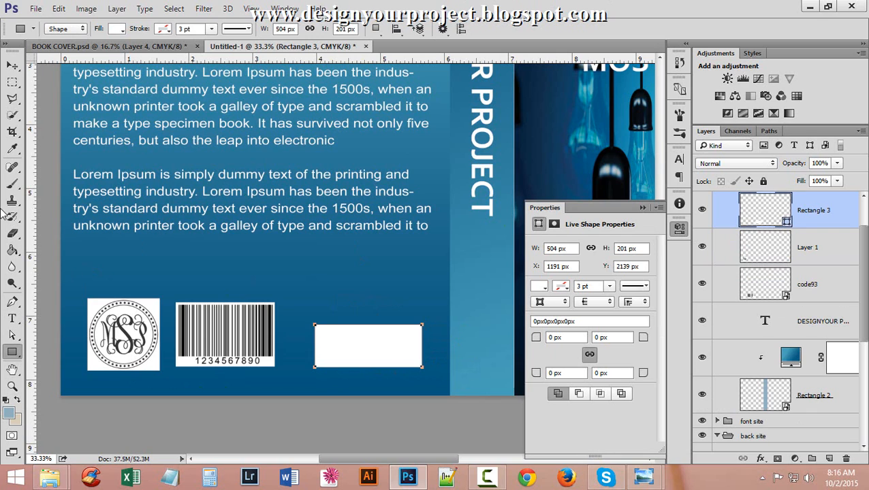
# Add the text "price=100ta" just above the white rectangle on the back cover.
pyautogui.click(14, 319)
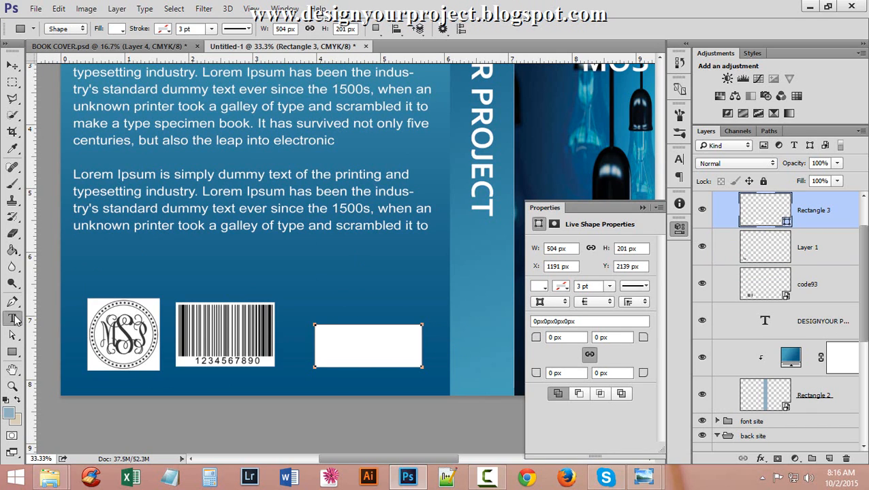
pyautogui.click(288, 278)
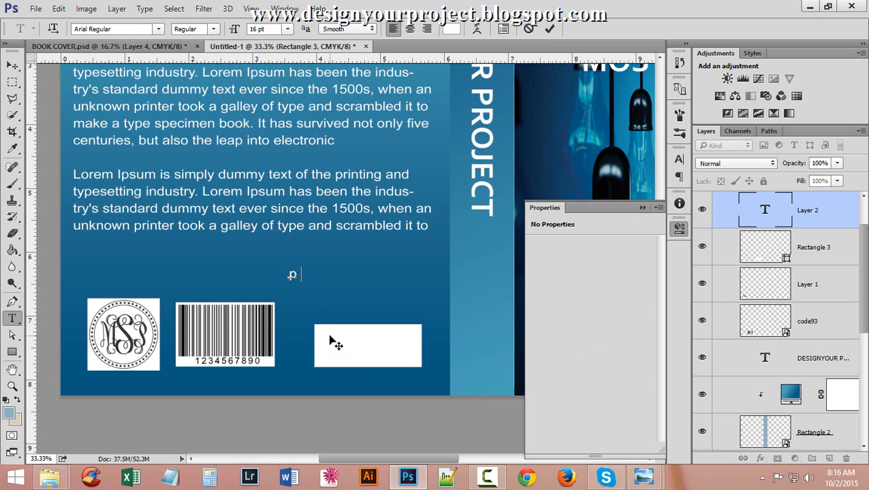
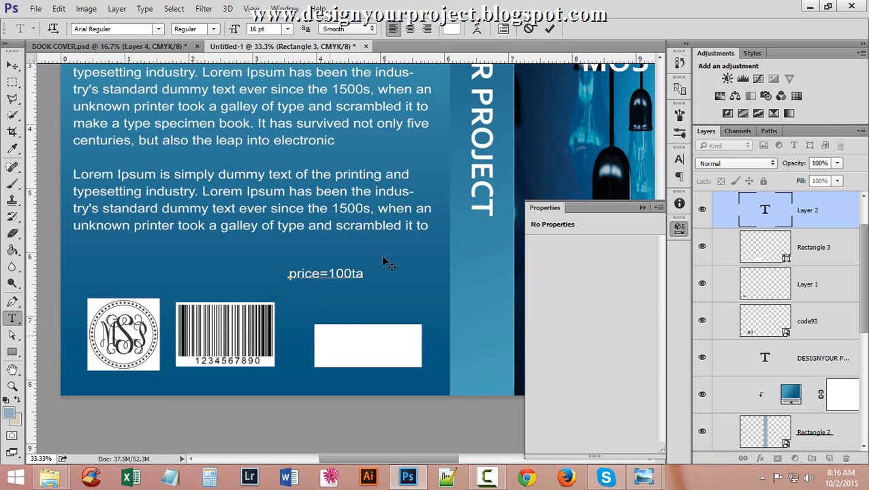
pyautogui.click(12, 65)
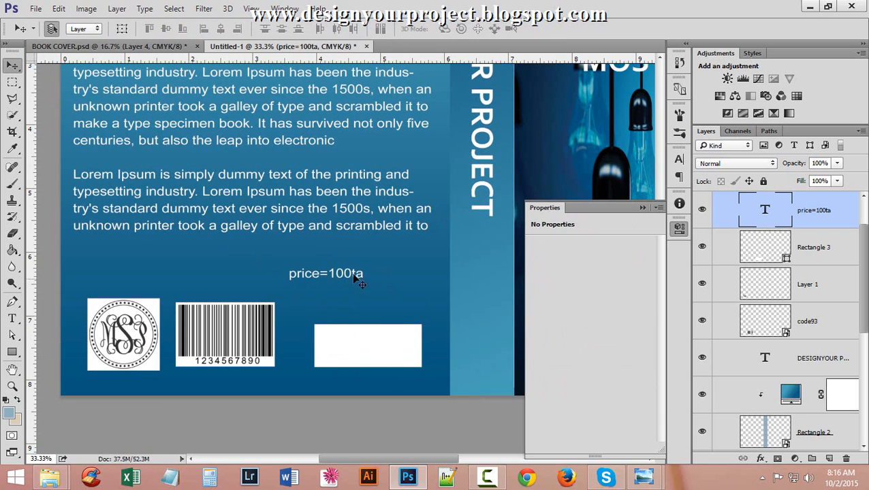
# Move the "price=100ta" text closer to the white rectangle and recolour it blue 2d7a99, sampled from the back cover gradient.
pyautogui.moveTo(355, 276); pyautogui.dragTo(389, 310)
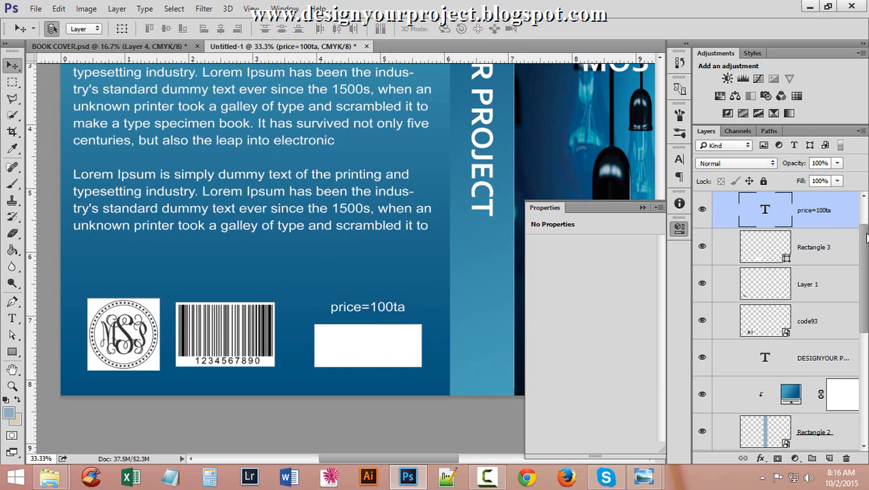
pyautogui.doubleClick(765, 208)
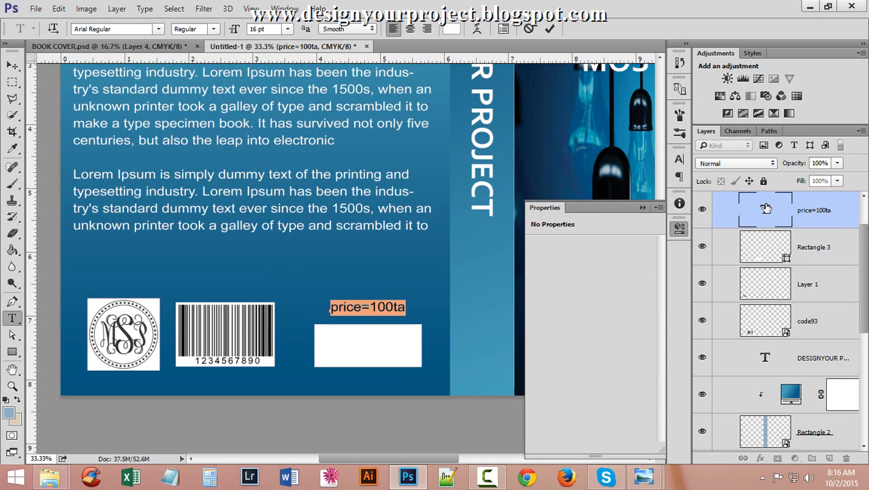
pyautogui.click(451, 29)
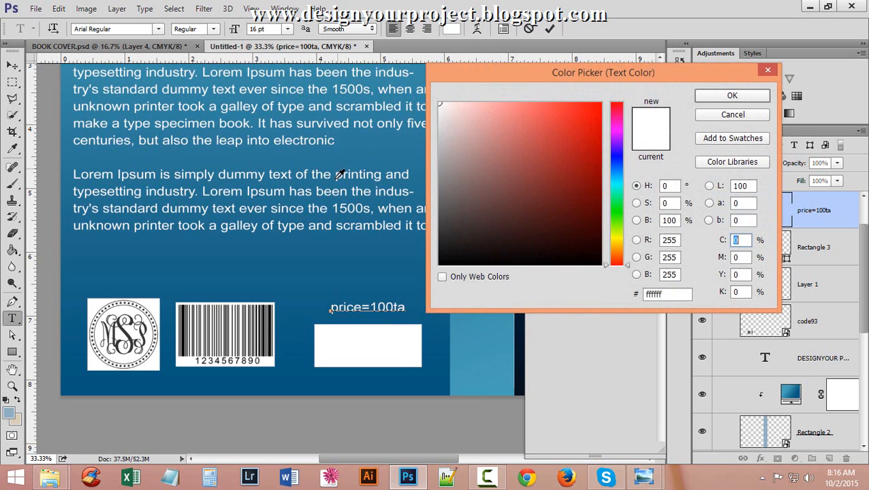
pyautogui.click(355, 152)
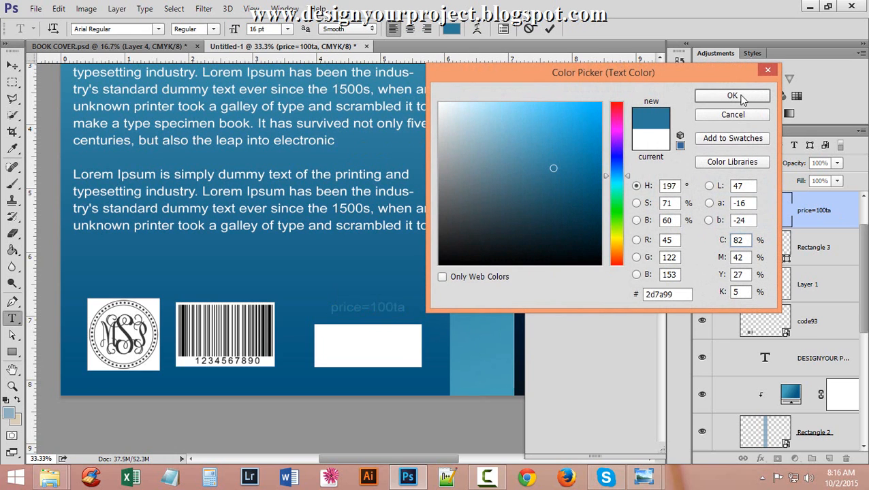
pyautogui.click(742, 99)
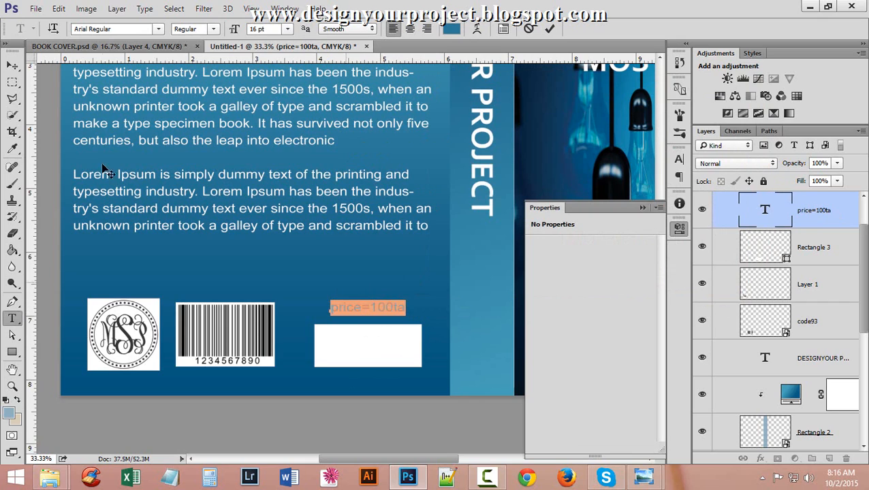
pyautogui.click(13, 66)
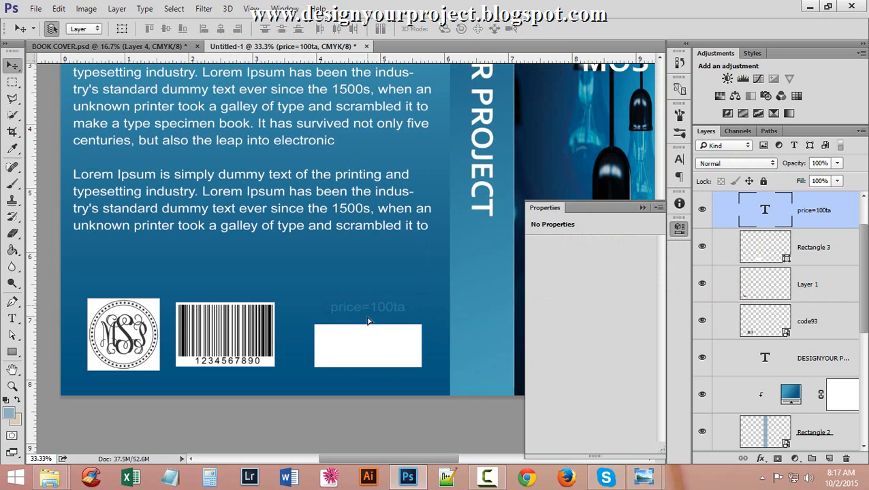
# Place the price text on the white rectangle and centre it horizontally within the rectangle.
pyautogui.moveTo(368, 309); pyautogui.dragTo(367, 346)
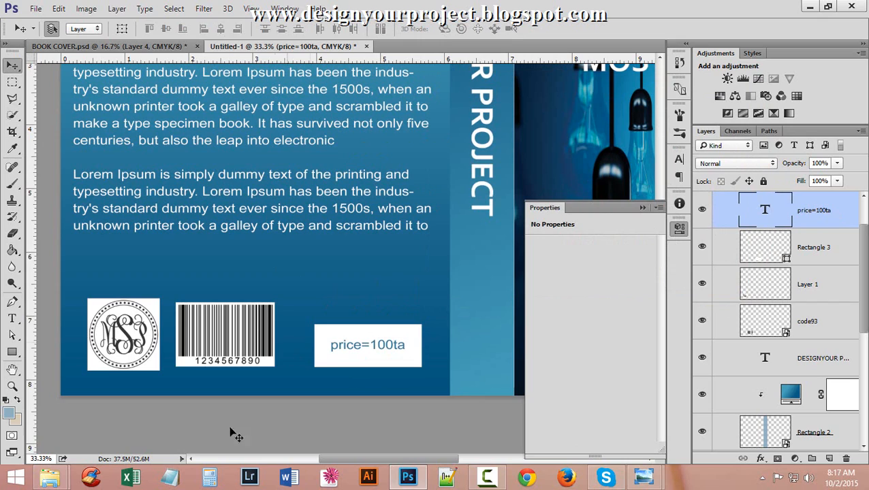
pyautogui.keyDown('ctrl'); pyautogui.click(764, 256); pyautogui.keyUp('ctrl')
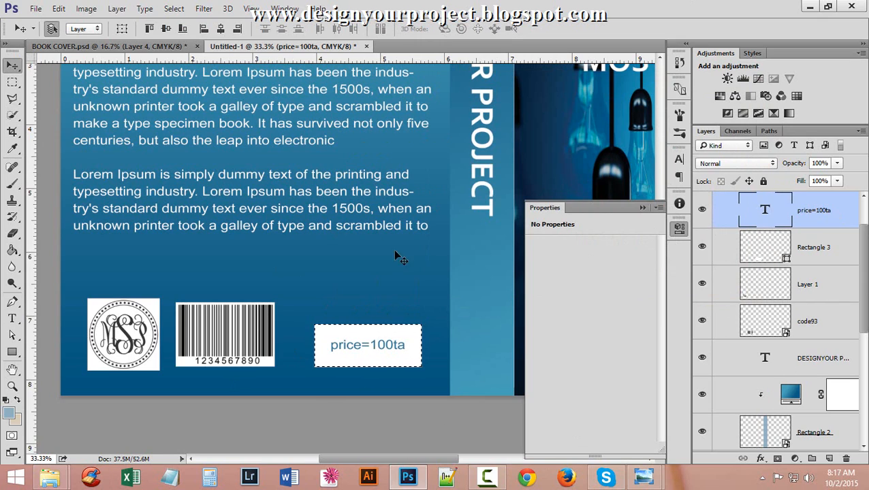
pyautogui.click(221, 30)
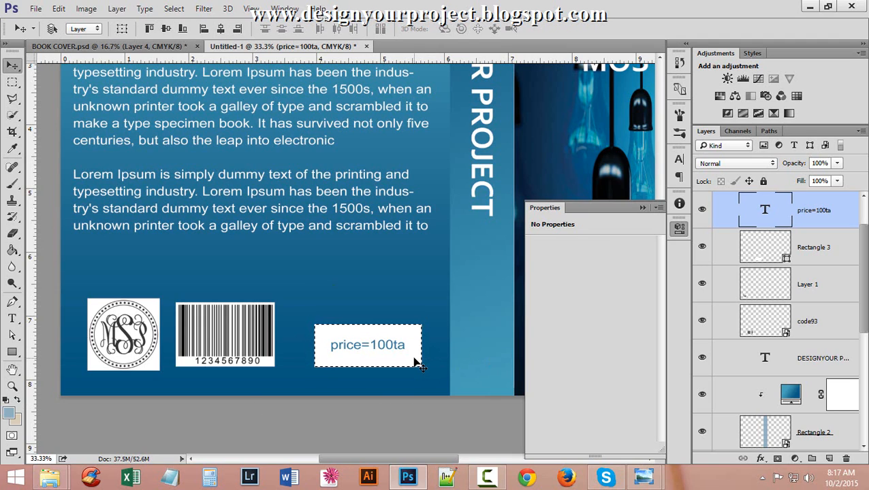
pyautogui.hotkey('ctrl', 'd')
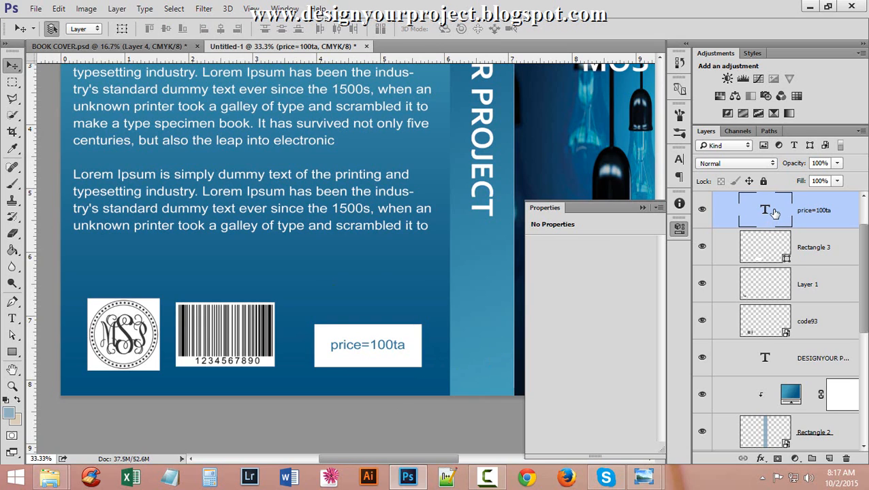
# Set the font size of the price text to 20 pt.
pyautogui.doubleClick(774, 213)
pyautogui.moveTo(237, 29); pyautogui.dragTo(239, 29)
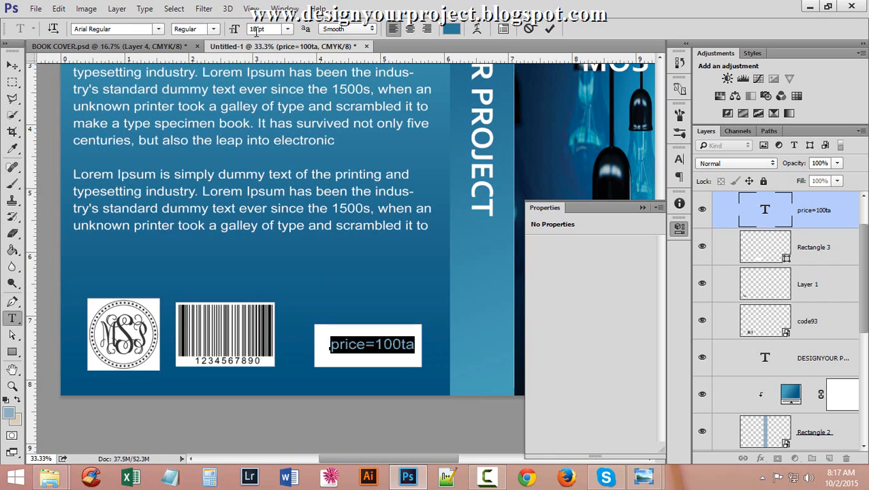
pyautogui.write('20')
pyautogui.press('Return')
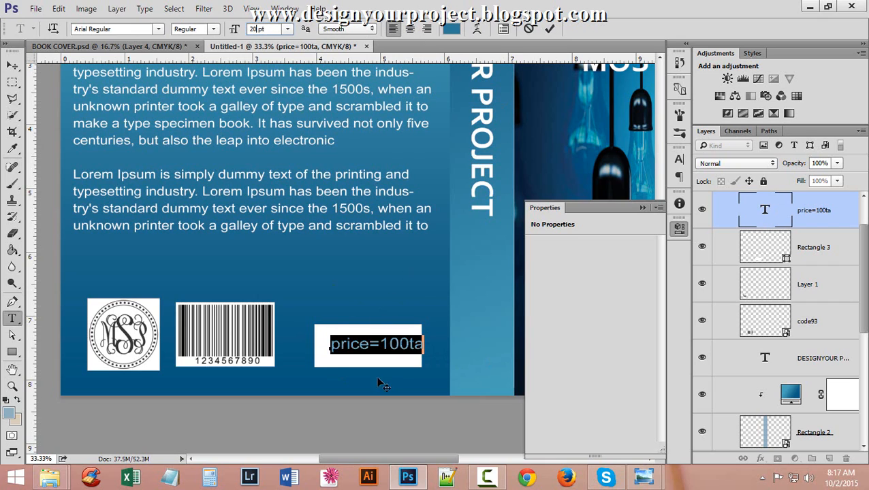
# Re-centre the enlarged price text within the bounds of the white rectangle, then clear the selection.
pyautogui.click(770, 249)
pyautogui.keyDown('ctrl'); pyautogui.click(770, 250); pyautogui.keyUp('ctrl')
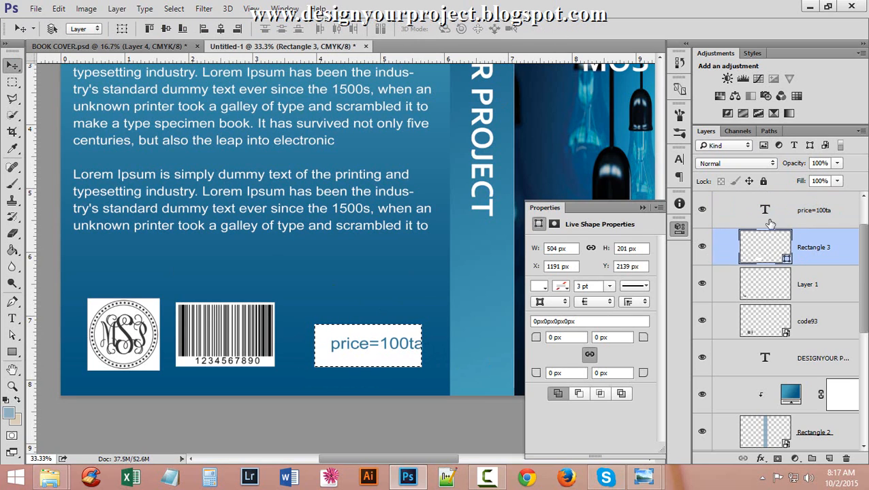
pyautogui.click(769, 215)
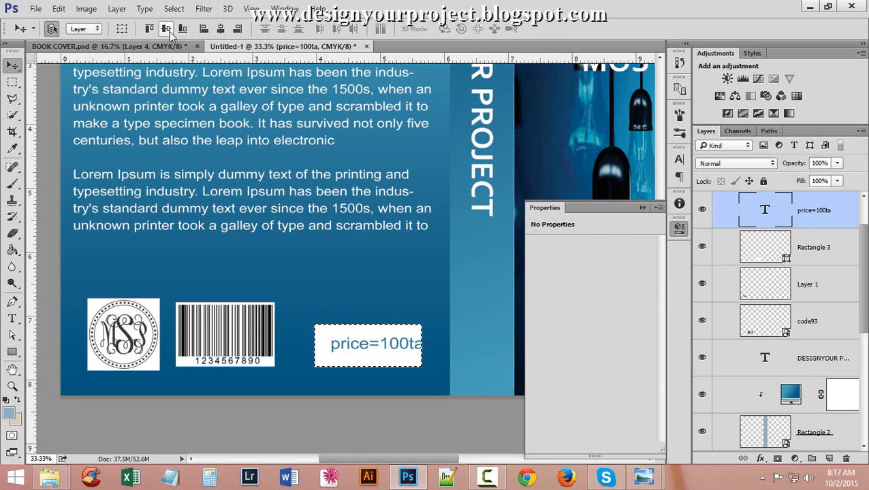
pyautogui.click(221, 30)
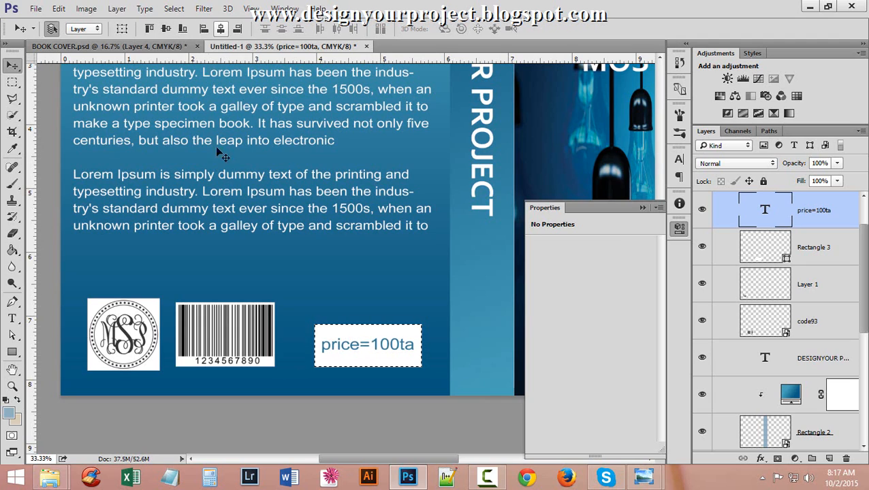
pyautogui.hotkey('ctrl', 'd')
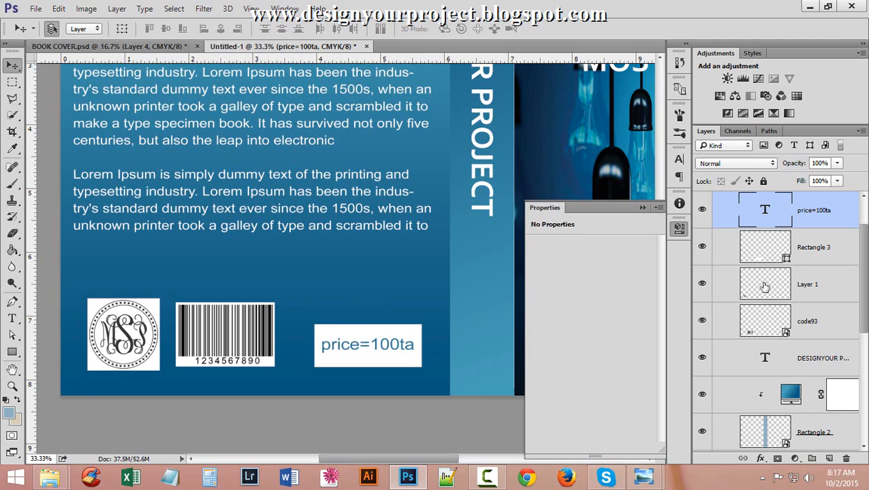
# Duplicate the price text with its white rectangle onto the lower spine and rotate the copy 90°.
pyautogui.keyDown('shift'); pyautogui.click(821, 256); pyautogui.keyUp('shift')
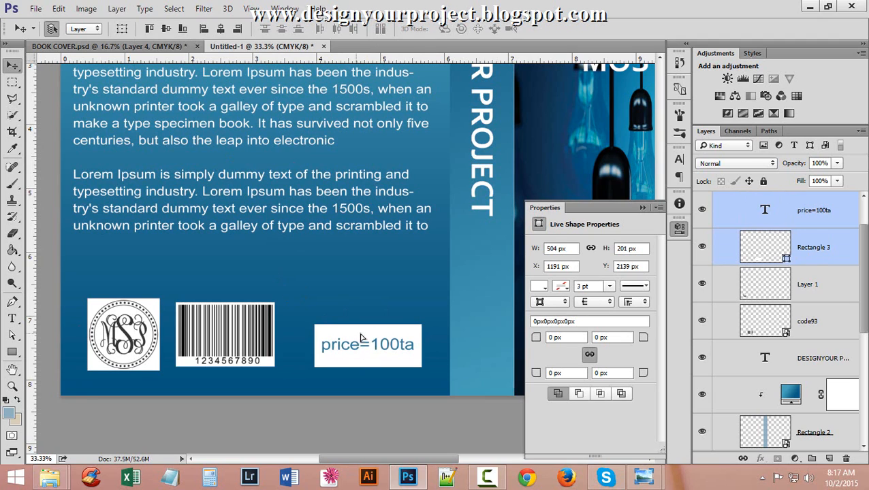
pyautogui.moveTo(362, 337); pyautogui.dragTo(477, 291)
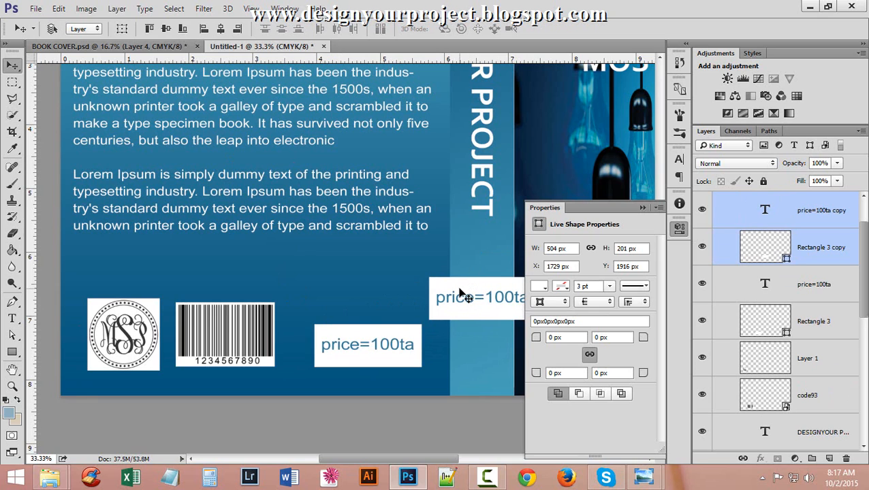
pyautogui.hotkey('ctrl', 't')
pyautogui.moveTo(426, 274); pyautogui.dragTo(487, 199)
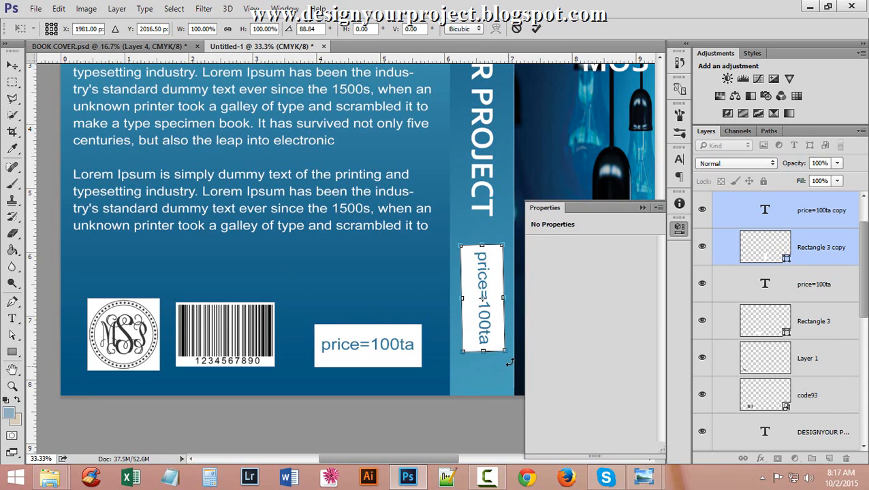
pyautogui.hotkey('ctrl', 'z')
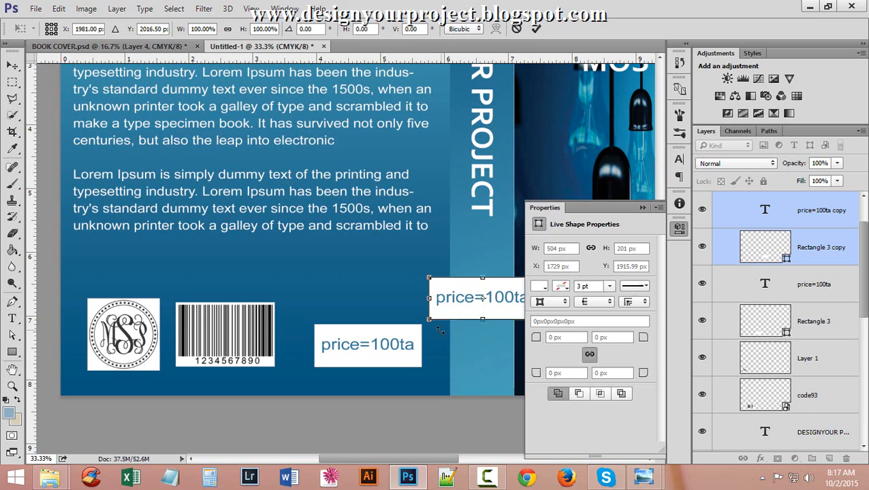
pyautogui.moveTo(417, 317); pyautogui.dragTo(452, 227)
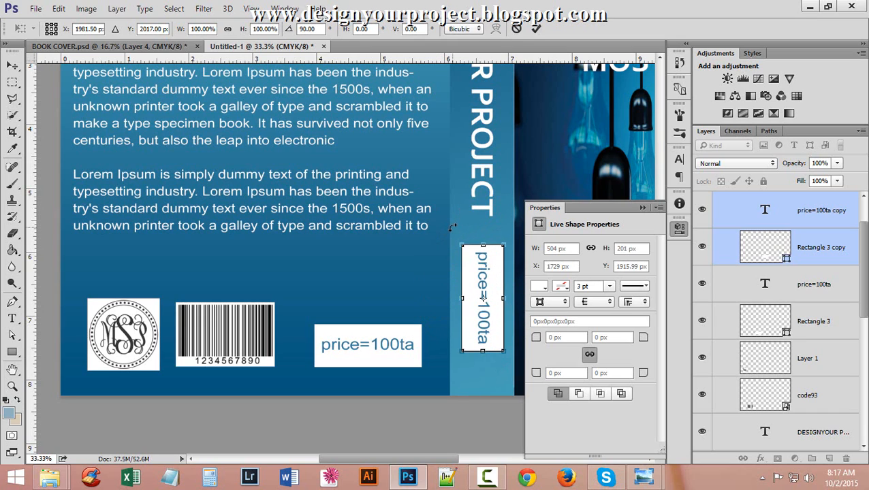
pyautogui.click(536, 29)
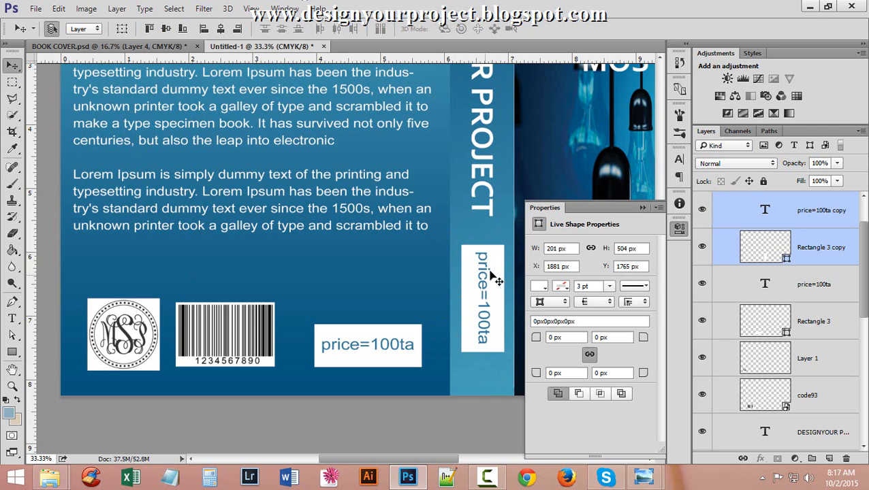
# Scale the spine price label to 75% of its height and nudge it up to just below the spine title.
pyautogui.hotkey('ctrl', 't')
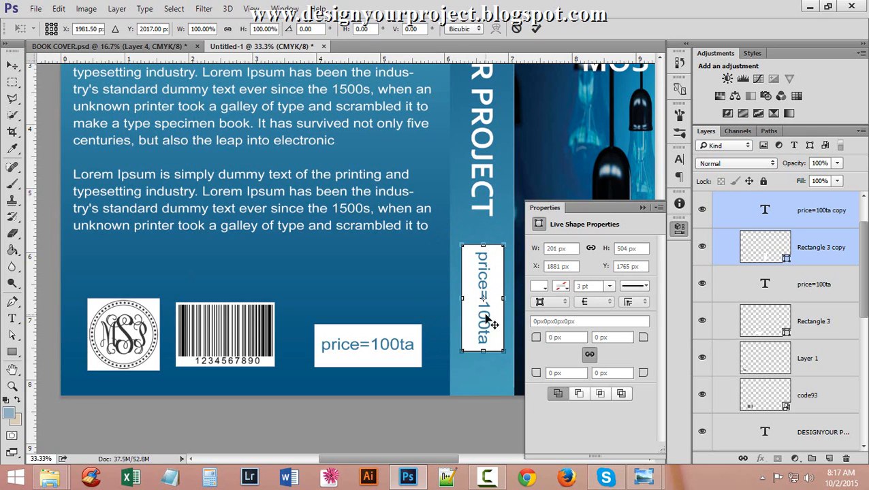
pyautogui.moveTo(483, 351); pyautogui.dragTo(485, 337)
pyautogui.press('Up')
pyautogui.press('Up')
pyautogui.press('Up')
pyautogui.press('Up')
pyautogui.press('Up')
pyautogui.press('Up')
pyautogui.press('Up')
pyautogui.press('Up')
pyautogui.press('Up')
pyautogui.press('Up')
pyautogui.press('Up')
pyautogui.press('Up')
pyautogui.press('Up')
pyautogui.press('Up')
pyautogui.press('Up')
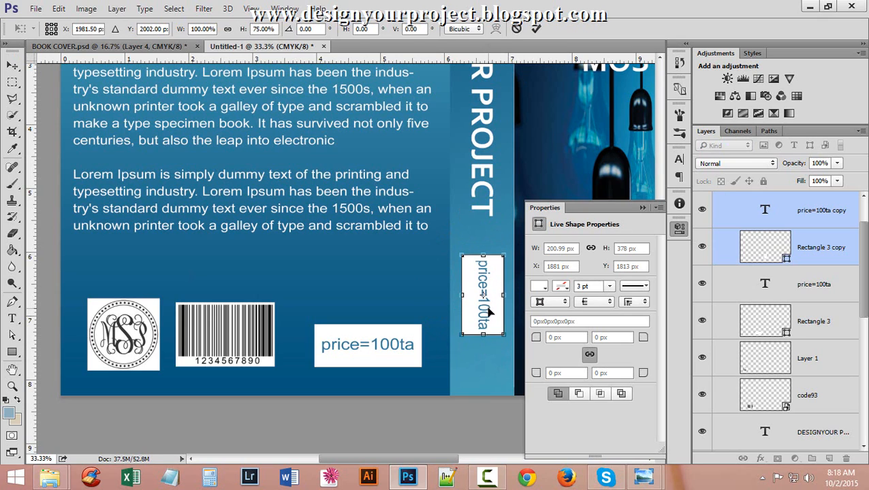
pyautogui.press('Up')
pyautogui.press('Up')
pyautogui.press('Up')
pyautogui.press('Up')
pyautogui.press('Up')
pyautogui.press('Up')
pyautogui.press('Up')
pyautogui.press('Up')
pyautogui.press('Up')
pyautogui.press('Up')
pyautogui.press('Up')
pyautogui.press('Up')
pyautogui.press('Up')
pyautogui.press('Up')
pyautogui.press('Up')
pyautogui.press('Up')
pyautogui.press('Up')
pyautogui.press('Up')
pyautogui.press('Up')
pyautogui.press('Up')
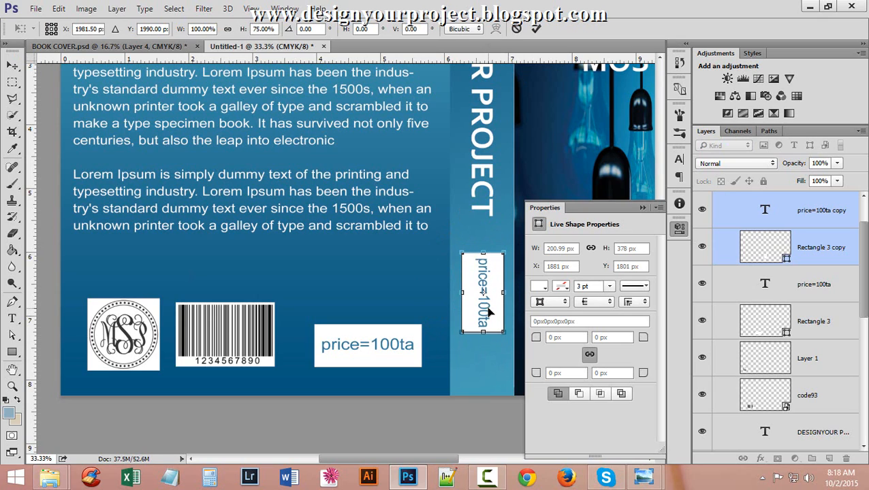
pyautogui.press('Up')
pyautogui.press('Up')
pyautogui.press('Up')
pyautogui.press('Up')
pyautogui.press('Up')
pyautogui.press('Up')
pyautogui.press('Up')
pyautogui.press('Up')
pyautogui.press('Up')
pyautogui.press('Up')
pyautogui.press('Up')
pyautogui.press('Up')
pyautogui.press('Up')
pyautogui.press('Up')
pyautogui.press('Up')
pyautogui.press('Up')
pyautogui.press('Up')
pyautogui.press('Up')
pyautogui.press('Up')
pyautogui.press('Up')
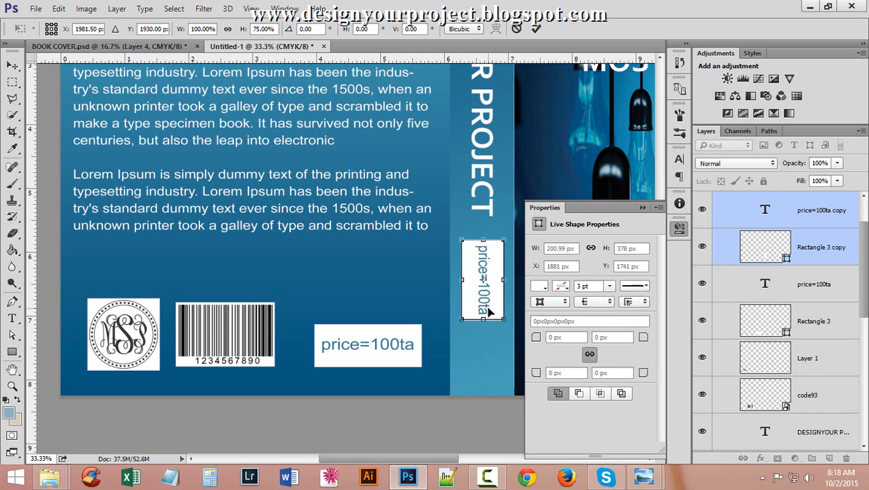
pyautogui.press('Up')
pyautogui.press('Up')
pyautogui.press('Up')
pyautogui.press('Up')
pyautogui.press('Up')
pyautogui.press('Up')
pyautogui.press('Up')
pyautogui.press('Up')
pyautogui.press('Up')
pyautogui.press('Up')
pyautogui.press('Up')
pyautogui.press('Up')
pyautogui.press('Up')
pyautogui.press('Up')
pyautogui.press('Up')
pyautogui.press('Up')
pyautogui.press('Up')
pyautogui.press('Up')
pyautogui.press('Up')
pyautogui.press('Up')
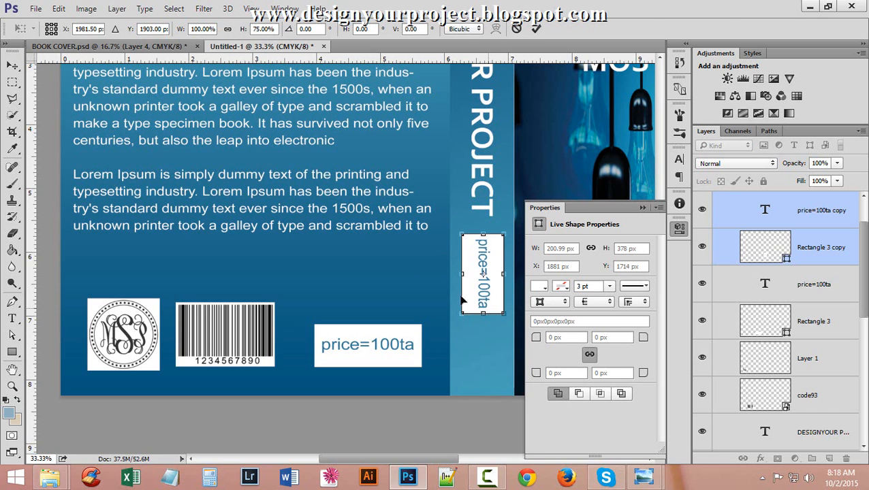
pyautogui.click(535, 29)
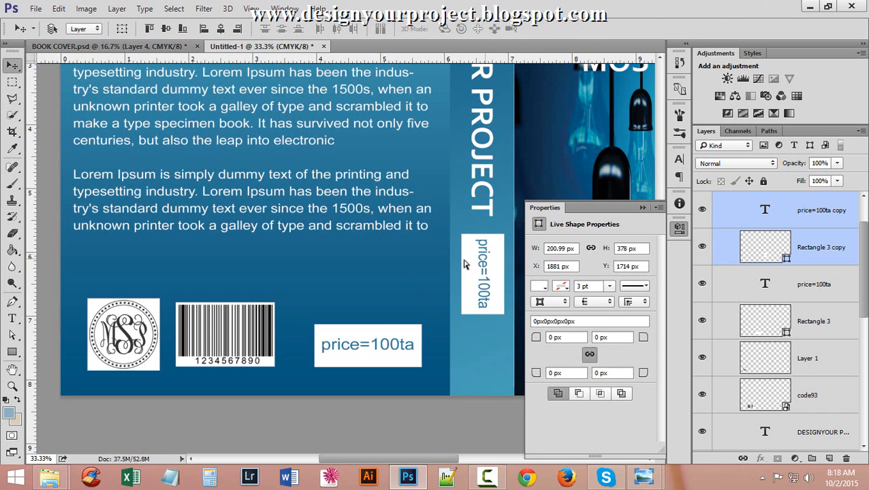
# Copy the back cover barcode to the bottom of the spine and rotate the copy about 89°.
pyautogui.keyDown('alt'); pyautogui.click(463, 260); pyautogui.keyUp('alt')
pyautogui.keyDown('alt'); pyautogui.click(463, 259); pyautogui.keyUp('alt')
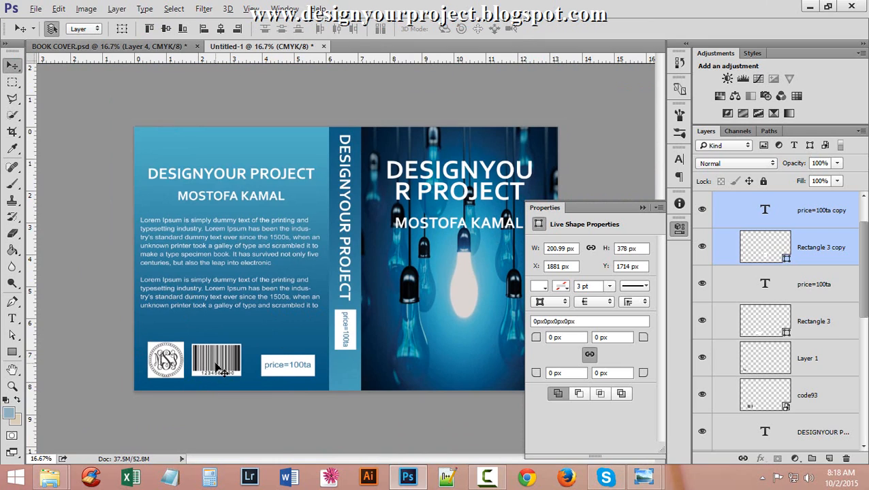
pyautogui.moveTo(218, 367); pyautogui.dragTo(347, 376)
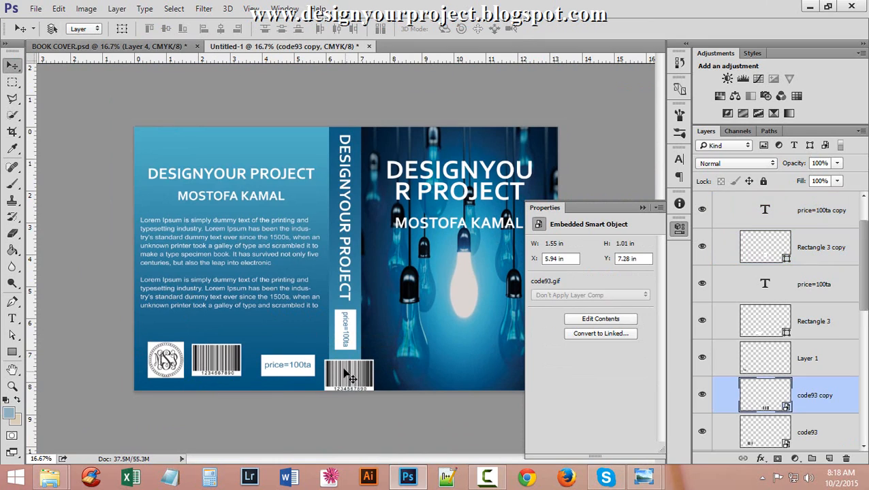
pyautogui.hotkey('ctrl', 't')
pyautogui.moveTo(397, 403); pyautogui.dragTo(319, 426)
pyautogui.click(368, 381)
pyautogui.click(366, 383)
pyautogui.click(366, 383)
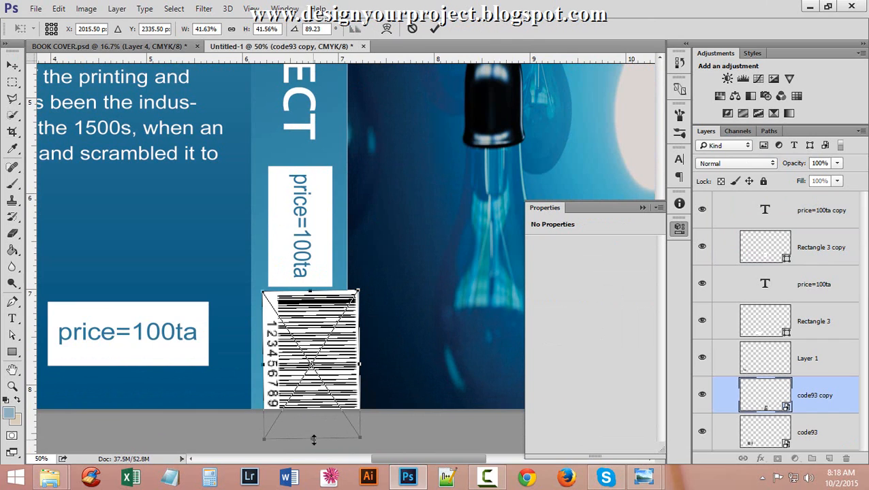
# Resize the spine barcode to about 33.3% width and 30% height, nudging it up against the spine's price label.
pyautogui.moveTo(314, 440); pyautogui.dragTo(313, 408)
pyautogui.moveTo(359, 350); pyautogui.dragTo(331, 353)
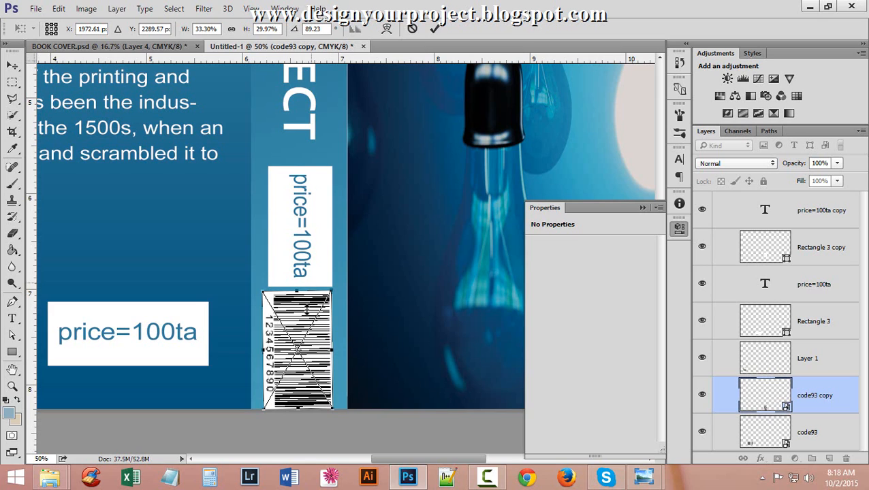
pyautogui.press('Up')
pyautogui.press('Up')
pyautogui.press('Up')
pyautogui.press('Up')
pyautogui.press('Up')
pyautogui.press('Up')
pyautogui.press('Up')
pyautogui.press('Up')
pyautogui.press('Up')
pyautogui.press('Up')
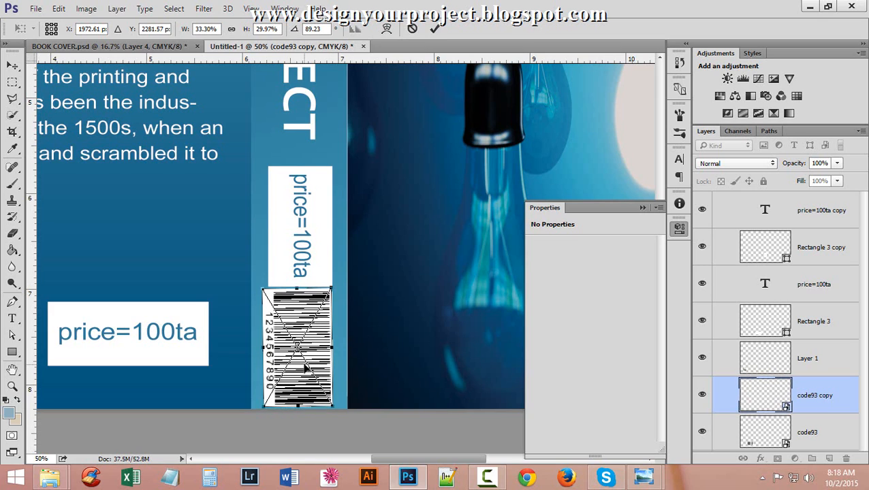
pyautogui.press('Up')
pyautogui.press('Up')
pyautogui.press('Up')
pyautogui.press('Up')
pyautogui.press('Up')
pyautogui.press('Up')
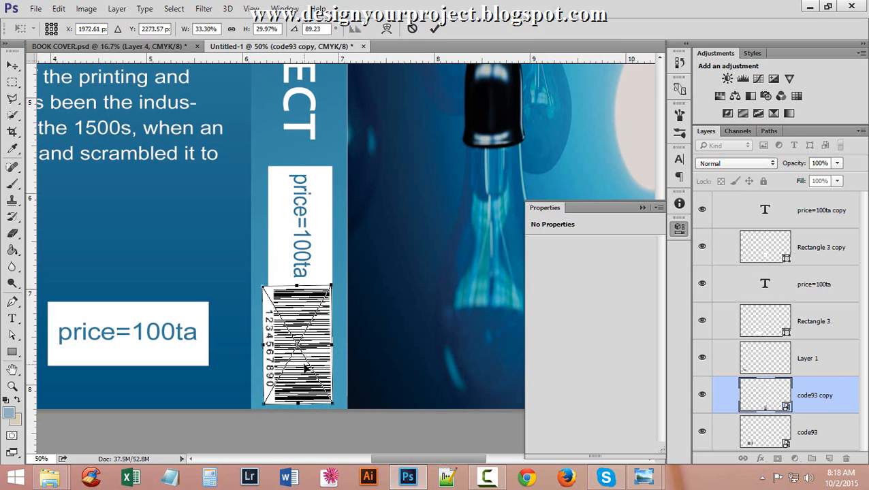
pyautogui.press('Up')
pyautogui.press('Up')
pyautogui.press('Return')
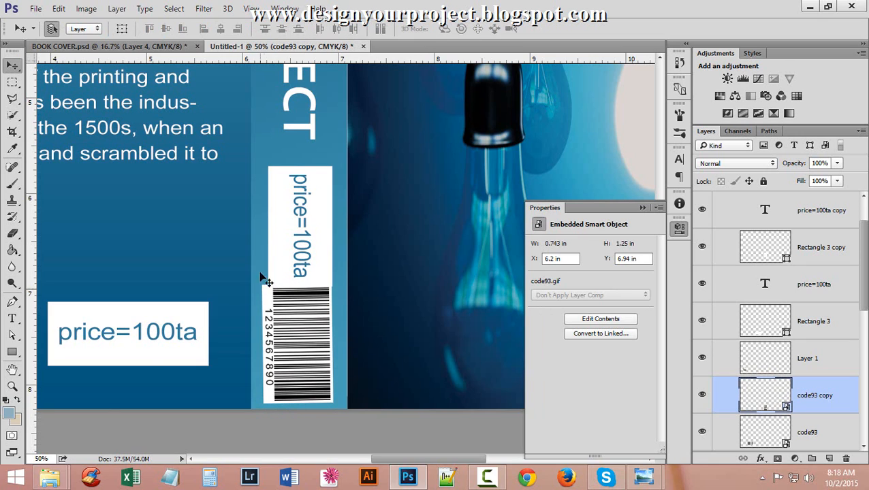
# Move the spine's price text and its white rectangle up together to Y 1807 px, just below the spine title.
pyautogui.click(307, 221)
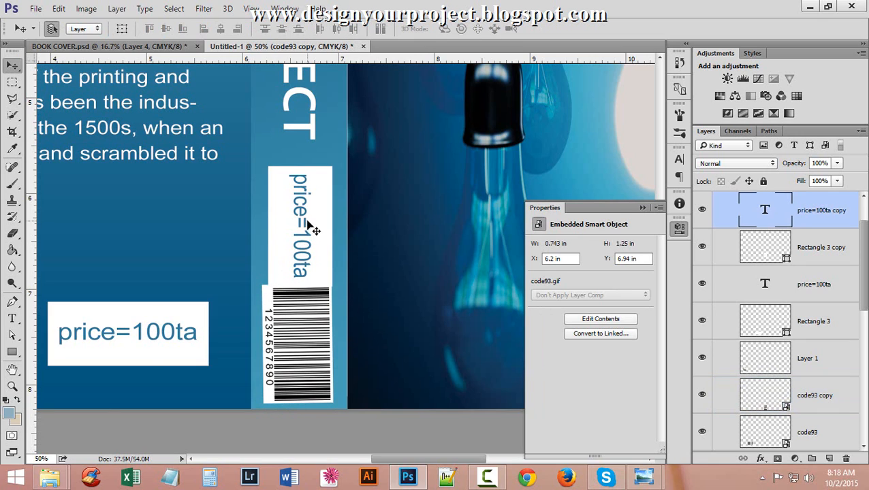
pyautogui.click(775, 252)
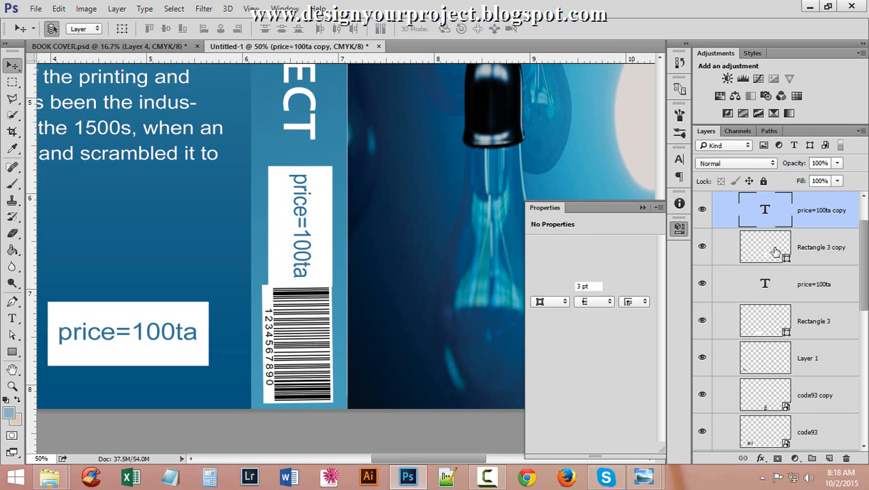
pyautogui.keyDown('shift'); pyautogui.click(809, 214); pyautogui.keyUp('shift')
pyautogui.hotkey('ctrl', 't')
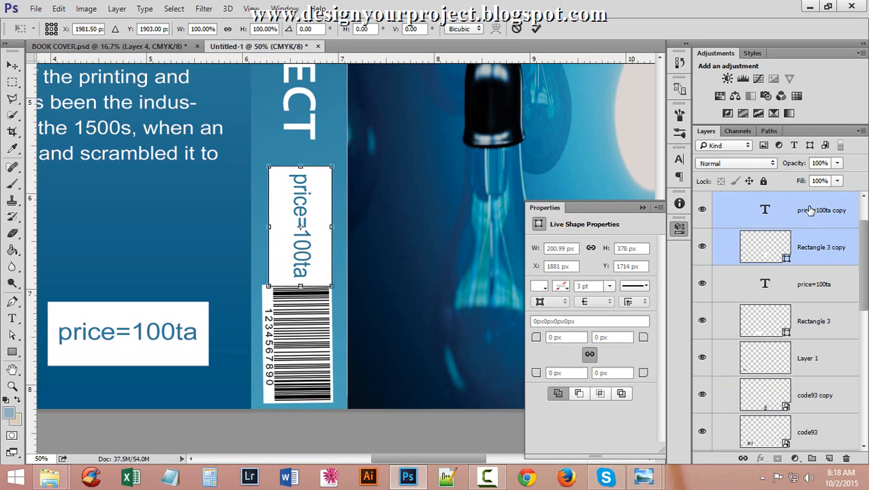
pyautogui.press('Up')
pyautogui.press('Up')
pyautogui.press('Up')
pyautogui.press('Up')
pyautogui.press('Up')
pyautogui.press('Up')
pyautogui.press('Up')
pyautogui.press('Up')
pyautogui.press('Up')
pyautogui.press('Up')
pyautogui.press('Up')
pyautogui.press('Up')
pyautogui.press('Up')
pyautogui.press('Up')
pyautogui.press('Up')
pyautogui.press('Up')
pyautogui.press('Up')
pyautogui.press('Up')
pyautogui.press('Up')
pyautogui.press('Up')
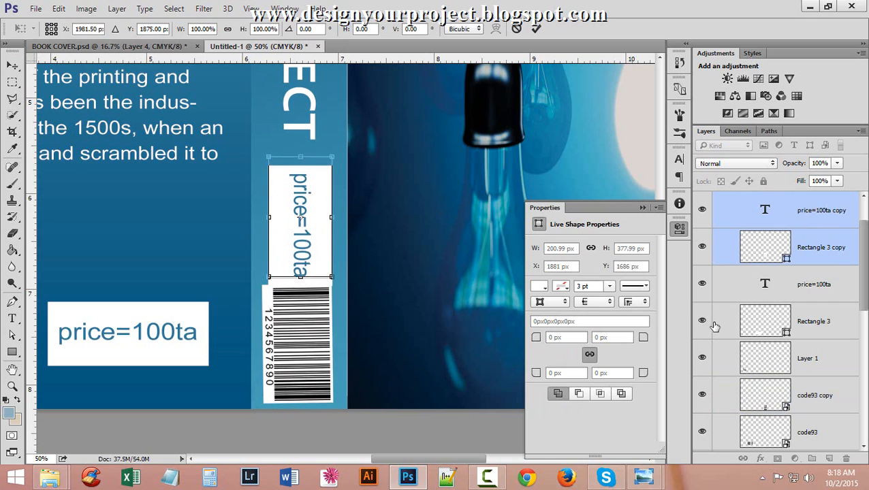
pyautogui.press('Up')
pyautogui.press('Up')
pyautogui.press('Up')
pyautogui.press('Up')
pyautogui.press('Up')
pyautogui.press('Up')
pyautogui.press('Up')
pyautogui.press('Up')
pyautogui.press('Up')
pyautogui.press('Up')
pyautogui.press('Up')
pyautogui.press('Up')
pyautogui.press('Up')
pyautogui.press('Up')
pyautogui.press('Up')
pyautogui.press('Up')
pyautogui.press('Up')
pyautogui.press('Up')
pyautogui.press('Up')
pyautogui.press('Up')
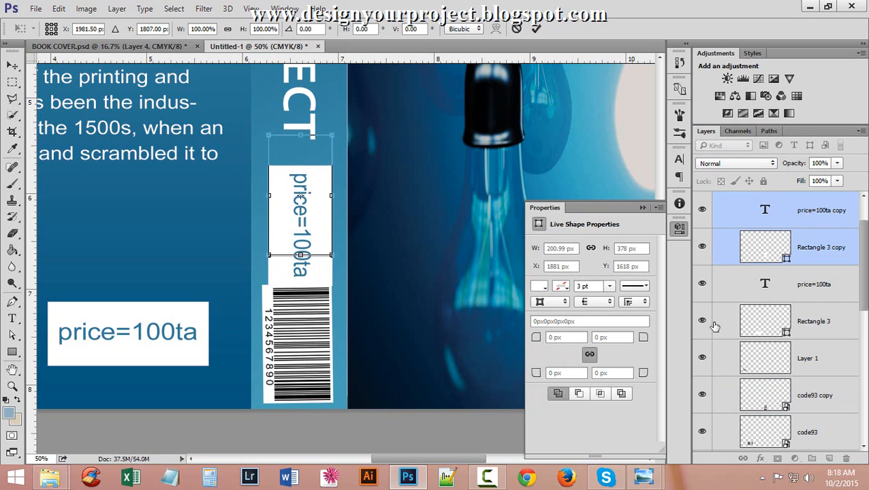
pyautogui.press('Down')
pyautogui.press('Down')
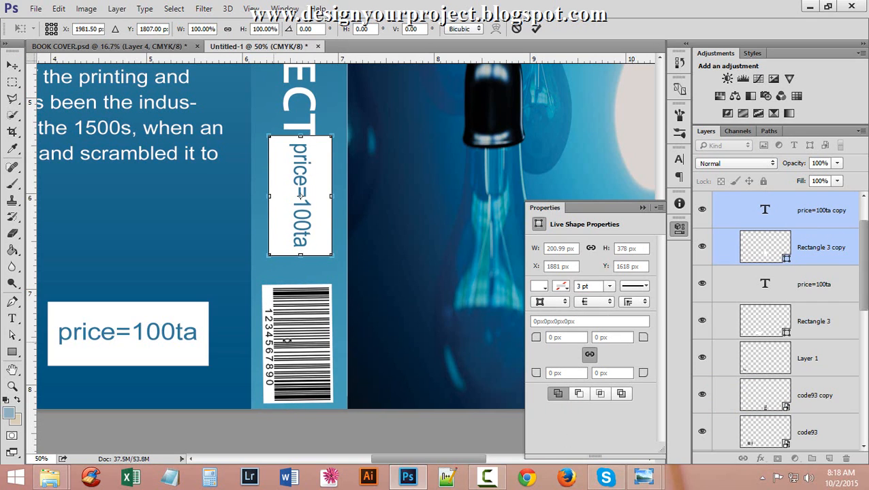
pyautogui.click(536, 28)
# Nudge the spine barcode up and right to about X 6.24 in, Y 6.78 in, closer to the price label.
pyautogui.moveTo(296, 350); pyautogui.dragTo(297, 348)
pyautogui.hotkey('shift', 'Up')
pyautogui.hotkey('shift', 'Up')
pyautogui.hotkey('shift', 'Up')
pyautogui.press('Right')
pyautogui.press('Right')
pyautogui.press('Right')
pyautogui.press('Right')
pyautogui.press('Right')
pyautogui.press('Right')
pyautogui.press('Right')
pyautogui.press('Right')
pyautogui.press('Right')
pyautogui.press('Right')
pyautogui.press('Right')
pyautogui.press('Right')
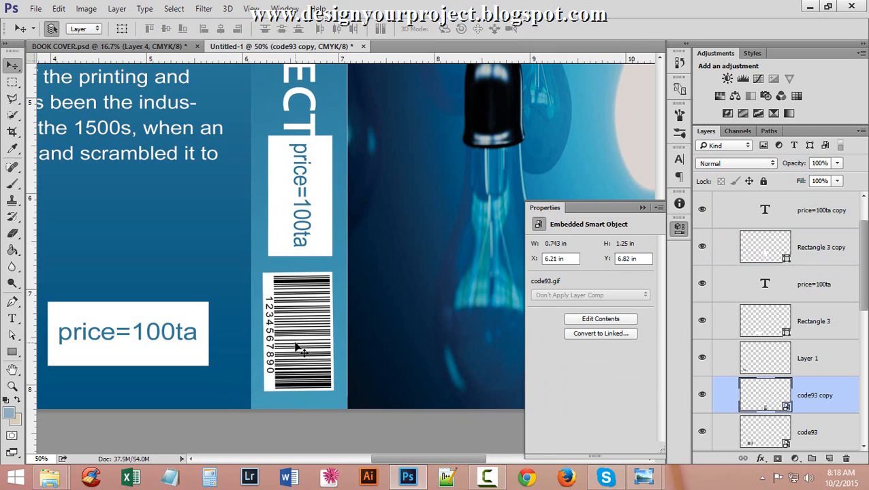
pyautogui.press('Up')
pyautogui.press('Up')
pyautogui.press('Up')
pyautogui.press('Up')
pyautogui.press('Up')
pyautogui.press('Up')
pyautogui.press('Up')
pyautogui.press('Up')
pyautogui.press('Up')
pyautogui.press('Up')
pyautogui.press('Up')
pyautogui.press('Up')
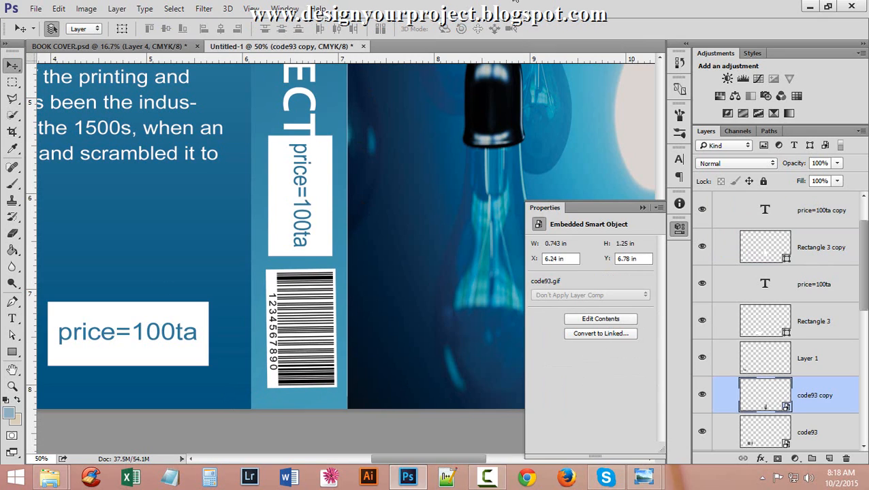
# Set the font size of the vertical spine title to 34 pt.
pyautogui.scroll(5, 365, 198)
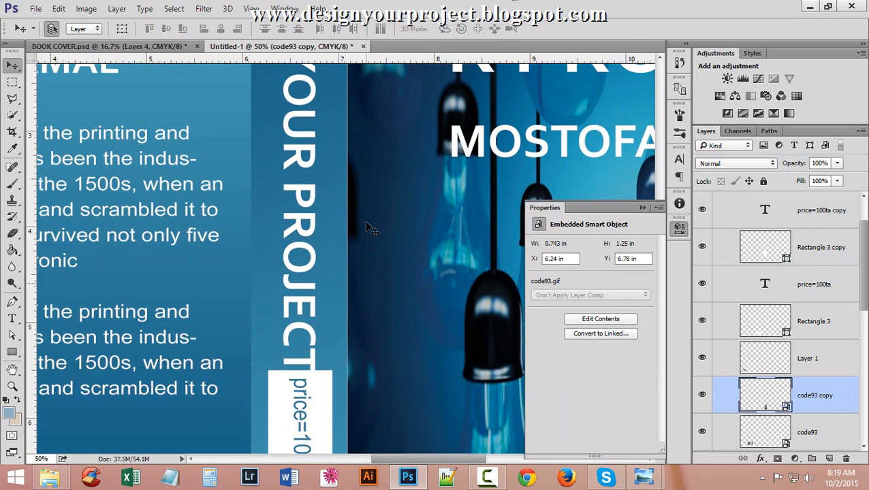
pyautogui.click(307, 152)
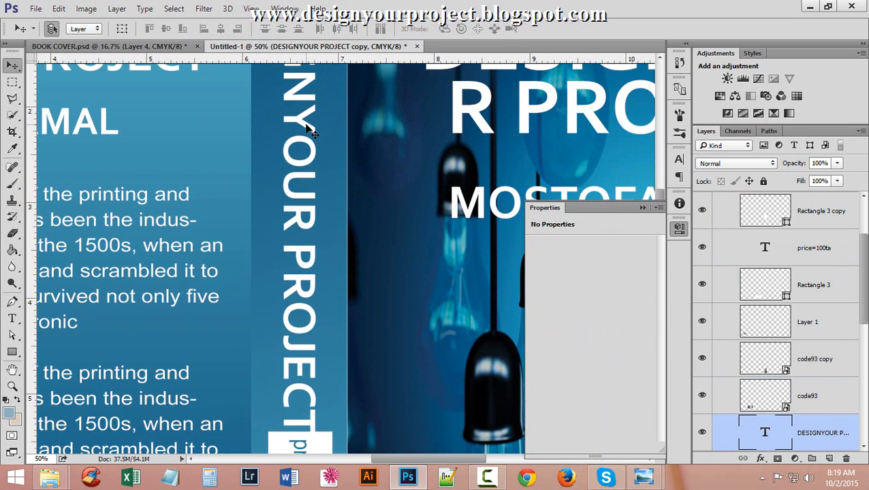
pyautogui.doubleClick(765, 432)
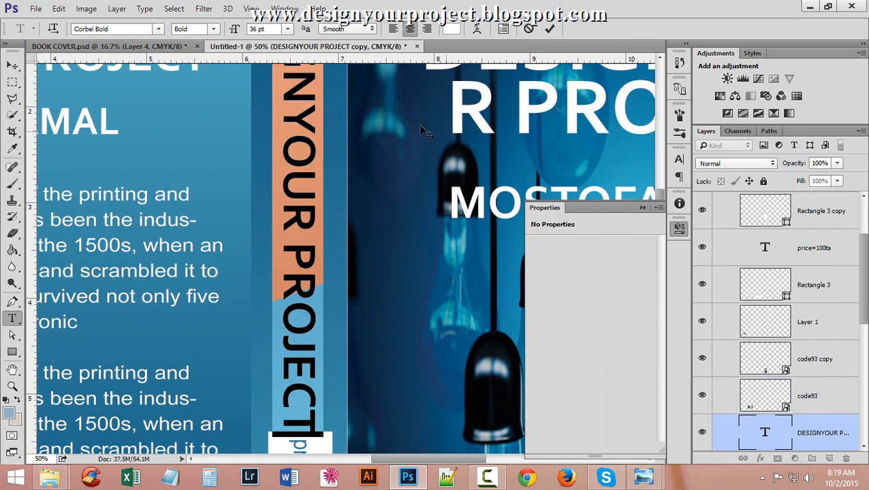
pyautogui.click(246, 29)
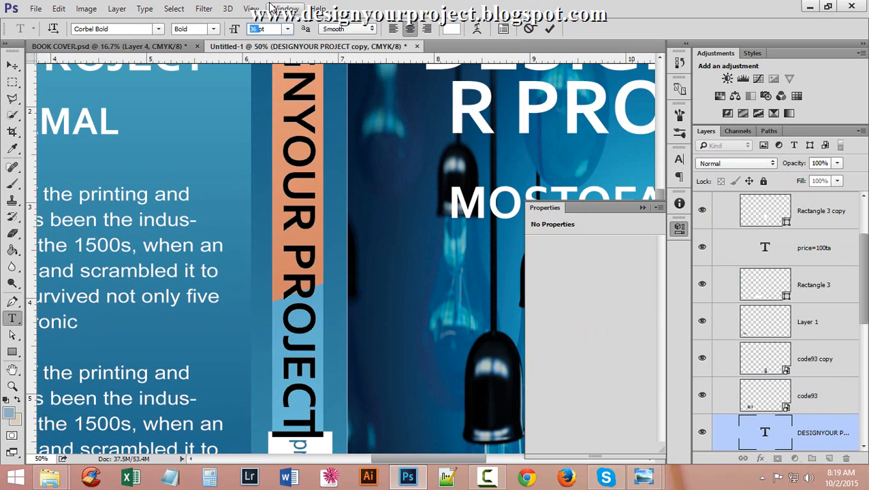
pyautogui.write('34')
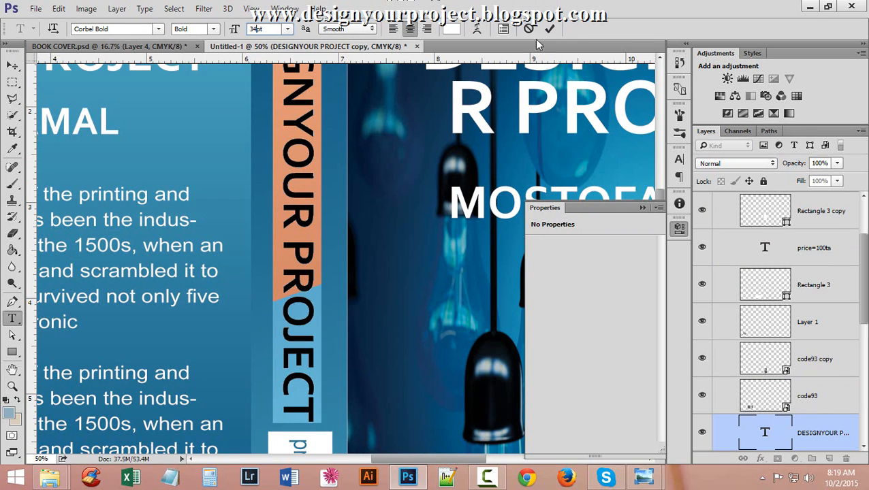
pyautogui.click(549, 29)
pyautogui.press('v')
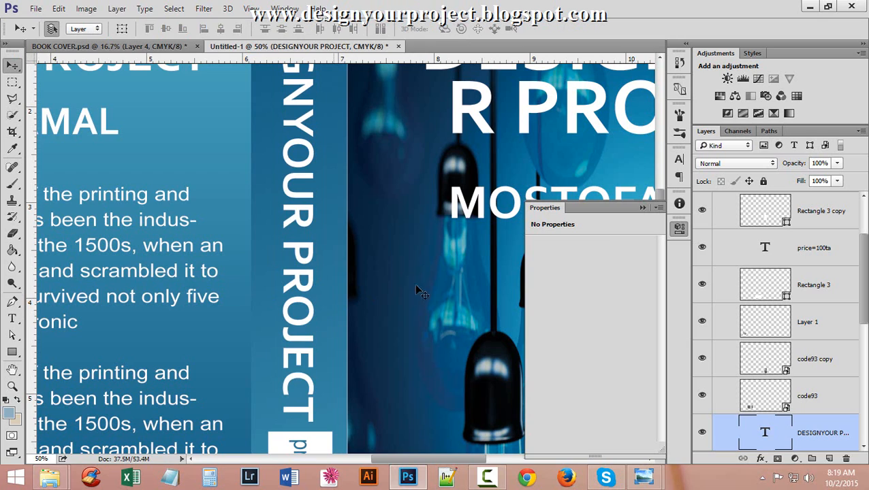
# Show the guides and examine how the spine title, price label and barcode sit within the cover layout.
pyautogui.hotkey('ctrl', '-')
pyautogui.hotkey('ctrl', '-')
pyautogui.hotkey('ctrl', '-')
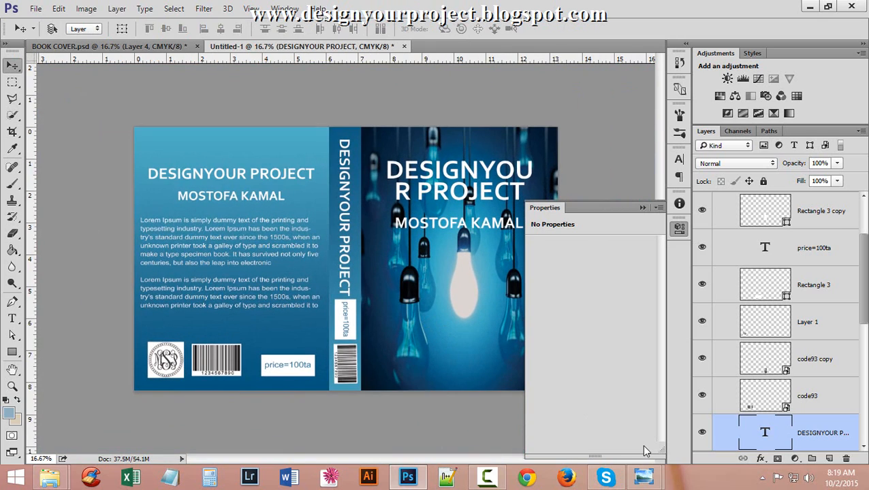
pyautogui.hotkey('ctrl', ';')
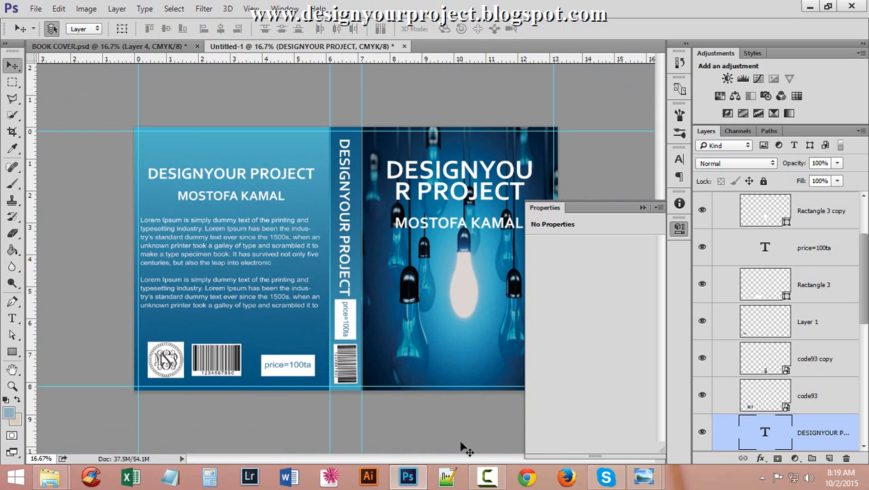
pyautogui.keyDown('ctrl'); pyautogui.click(352, 397); pyautogui.keyUp('ctrl')
pyautogui.scroll(-1, 353, 394)
pyautogui.scroll(-1, 354, 397)
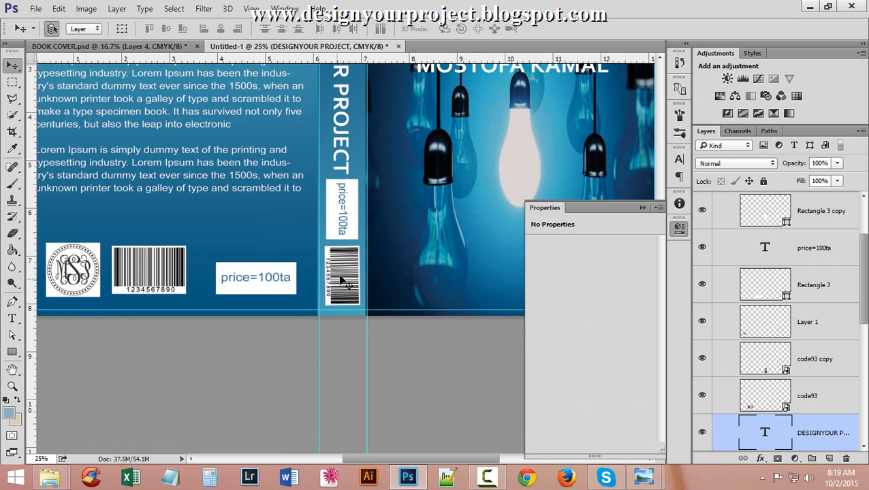
pyautogui.keyDown('ctrl'); pyautogui.click(351, 303); pyautogui.keyUp('ctrl')
pyautogui.keyDown('ctrl'); pyautogui.click(354, 305); pyautogui.keyUp('ctrl')
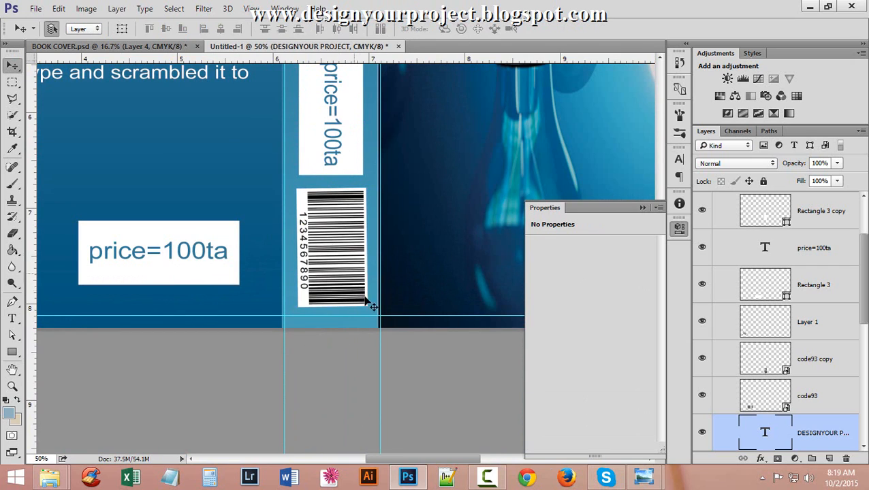
pyautogui.keyDown('ctrl'); pyautogui.keyDown('alt'); pyautogui.click(351, 273); pyautogui.keyUp('alt'); pyautogui.keyUp('ctrl')
pyautogui.keyDown('ctrl'); pyautogui.keyDown('alt'); pyautogui.click(351, 273); pyautogui.keyUp('alt'); pyautogui.keyUp('ctrl')
pyautogui.scroll(-2, 359, 273)
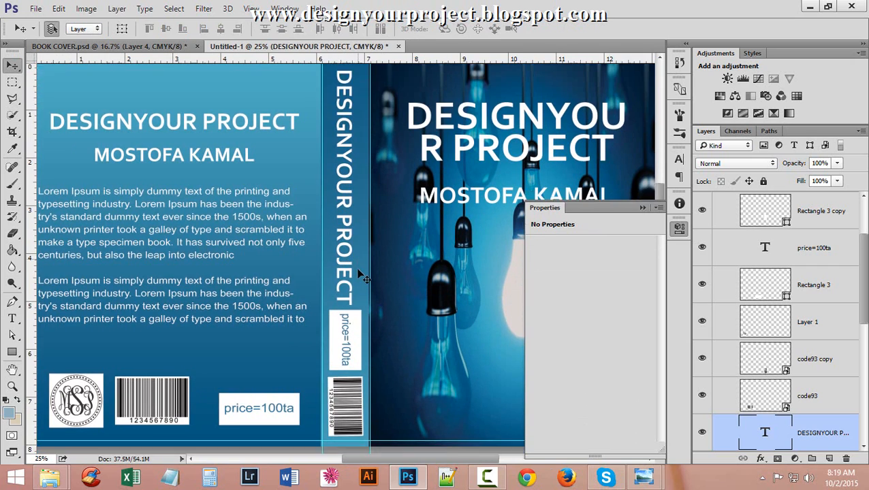
pyautogui.keyDown('ctrl'); pyautogui.keyDown('alt'); pyautogui.click(499, 219); pyautogui.keyUp('alt'); pyautogui.keyUp('ctrl')
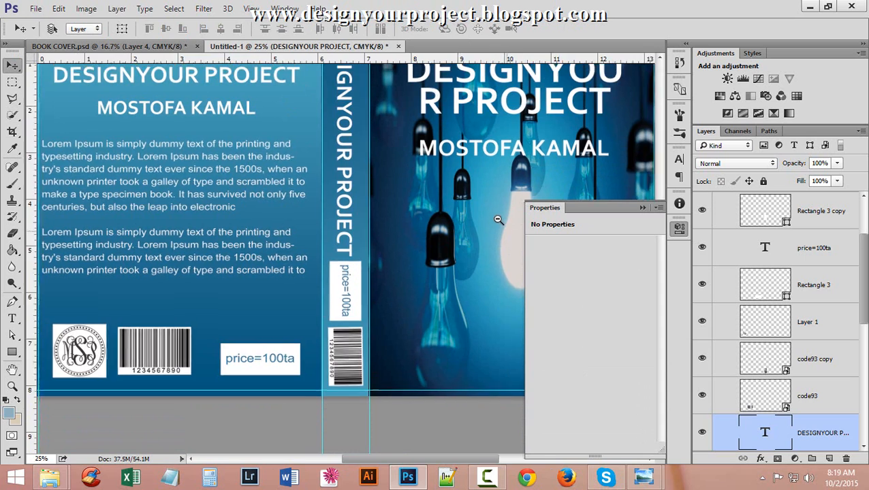
pyautogui.keyDown('ctrl'); pyautogui.click(471, 292); pyautogui.keyUp('ctrl')
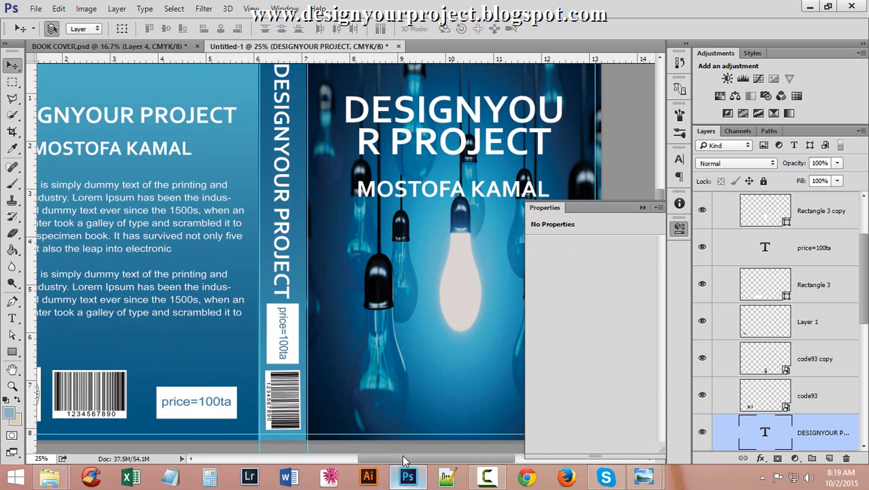
# Place Polka-Dot-Monogram.png from the book cover folder on the front cover below the glowing bulb, at about X 9.34 in, Y 5.64 in.
pyautogui.moveTo(50, 477)
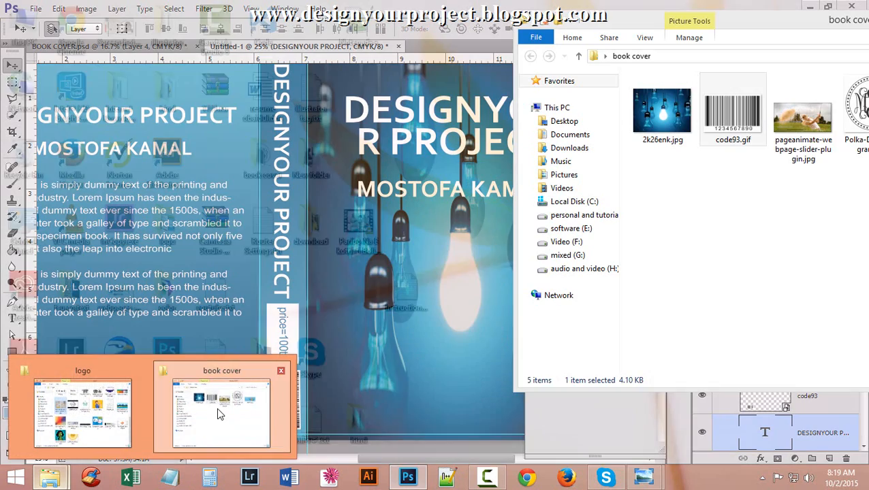
pyautogui.click(216, 407)
pyautogui.moveTo(732, 112); pyautogui.dragTo(425, 300)
pyautogui.moveTo(366, 263); pyautogui.dragTo(452, 288)
pyautogui.scroll(-2, 446, 281)
pyautogui.scroll(3, 444, 278)
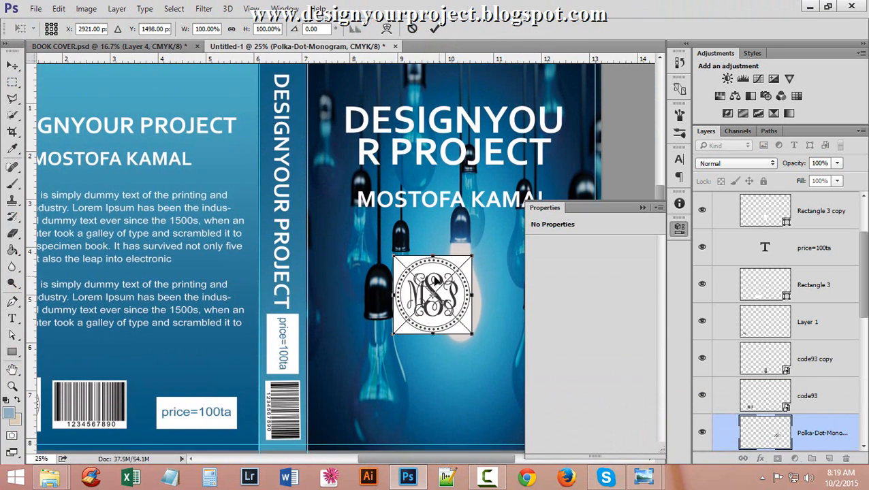
pyautogui.scroll(-2, 444, 277)
pyautogui.moveTo(424, 233); pyautogui.dragTo(444, 306)
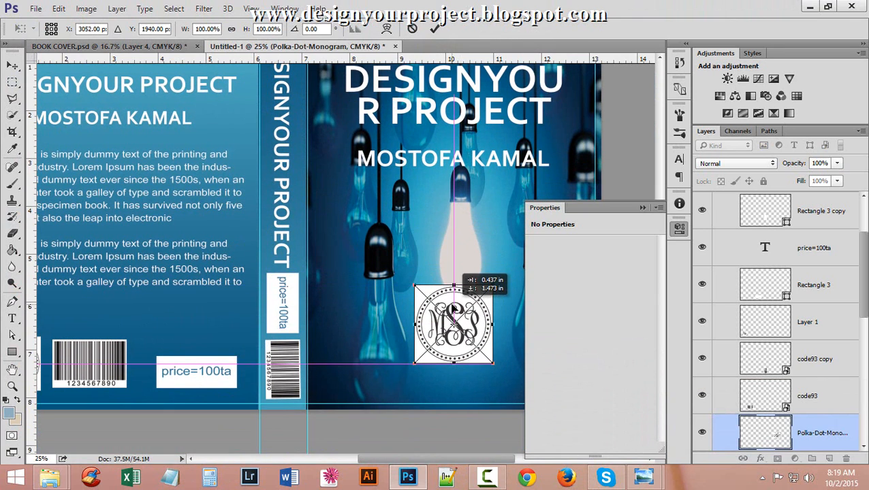
pyautogui.scroll(-2, 446, 299)
pyautogui.click(434, 29)
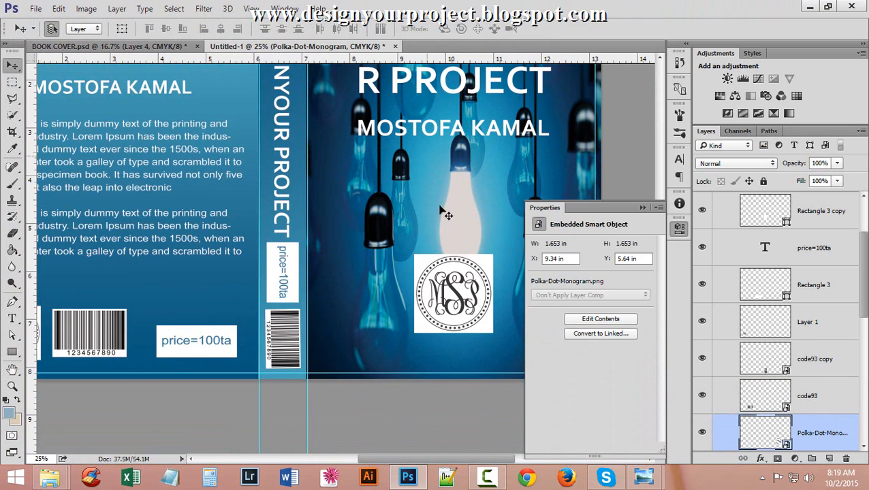
# Select the front cover logo's white background by marqueeing a small corner area and extending the selection to similar pixels.
pyautogui.scroll(-2, 446, 273)
pyautogui.scroll(1, 467, 285)
pyautogui.scroll(1, 468, 284)
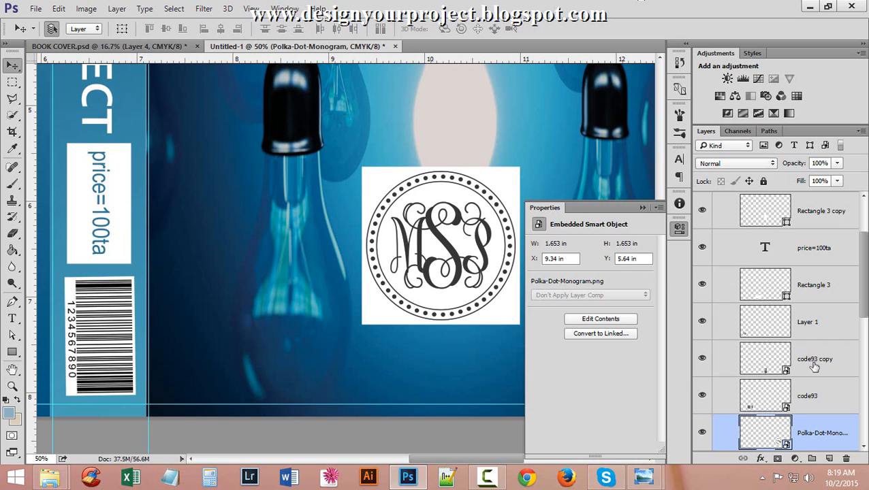
pyautogui.click(12, 82)
pyautogui.moveTo(377, 181); pyautogui.dragTo(371, 169)
pyautogui.click(173, 9)
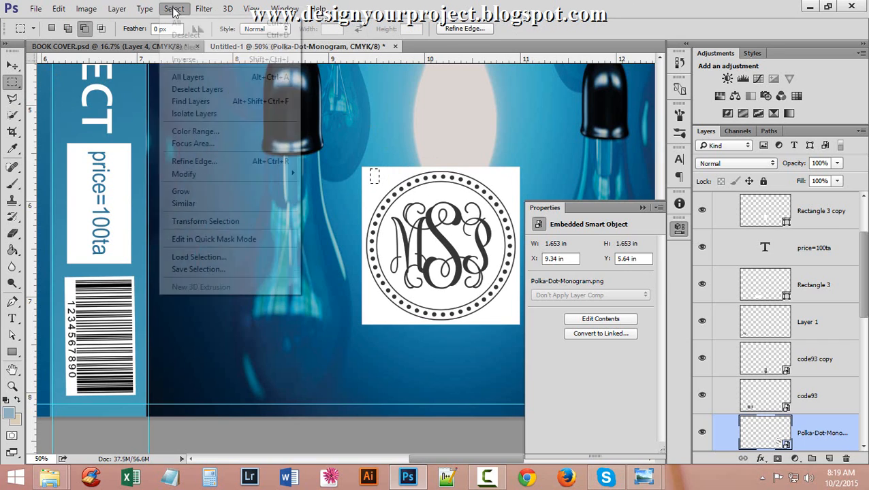
pyautogui.click(239, 203)
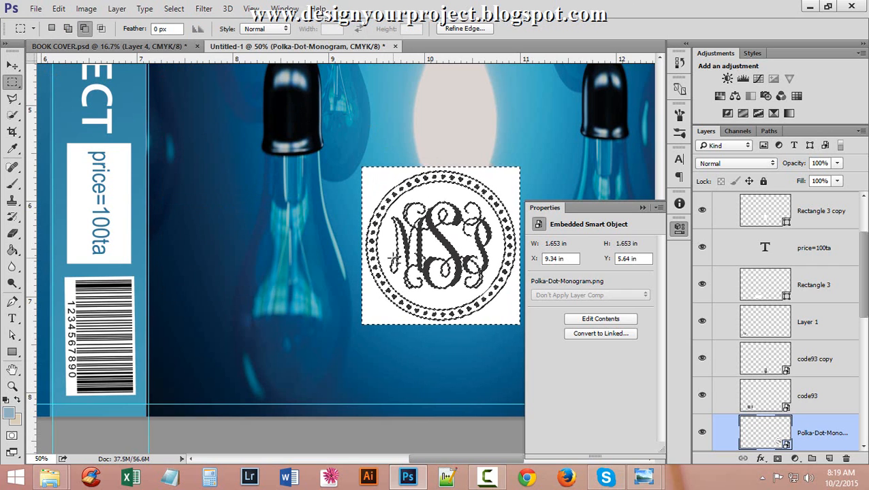
# Rasterize the front cover logo layer, delete its selected white background and clear the selection.
pyautogui.press('Delete')
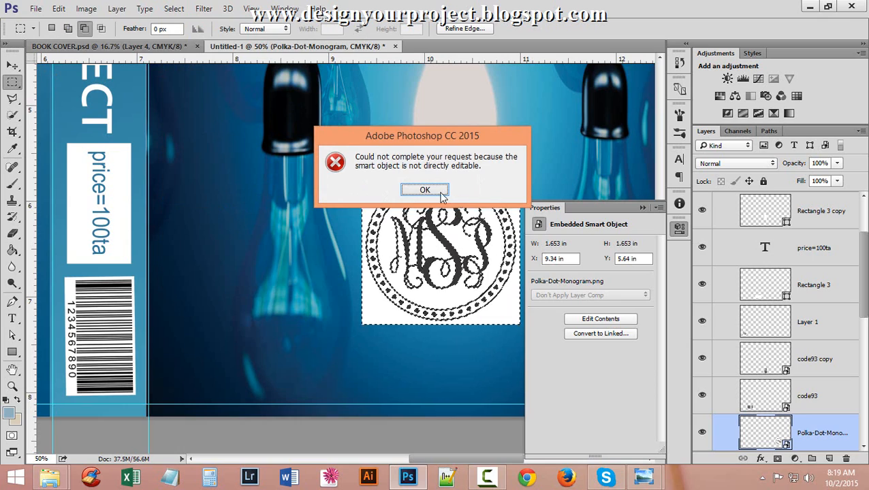
pyautogui.press('Return')
pyautogui.rightClick(828, 444)
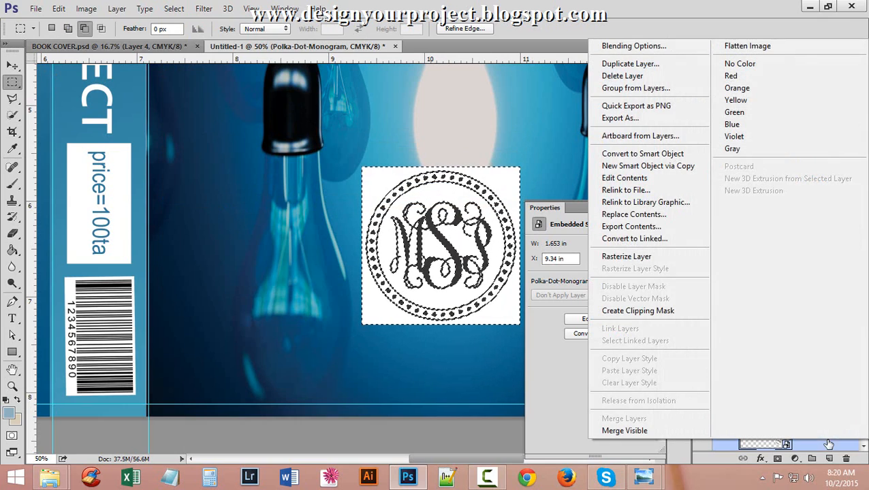
pyautogui.click(655, 257)
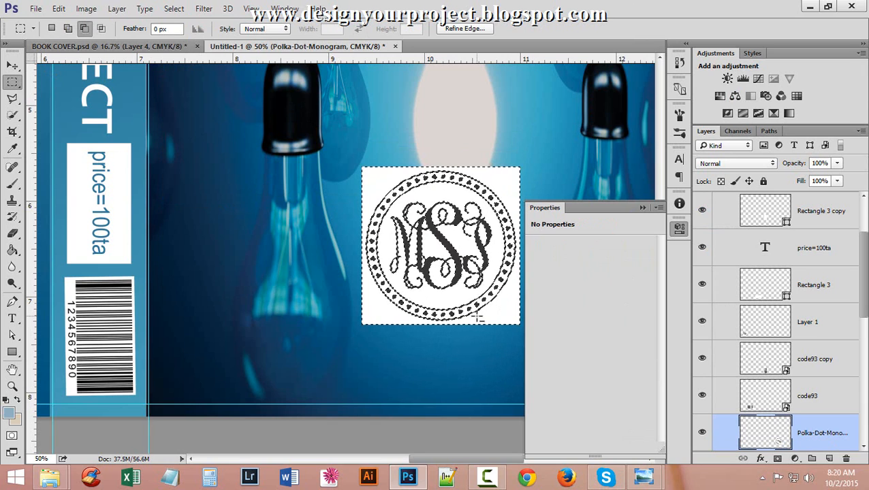
pyautogui.press('Delete')
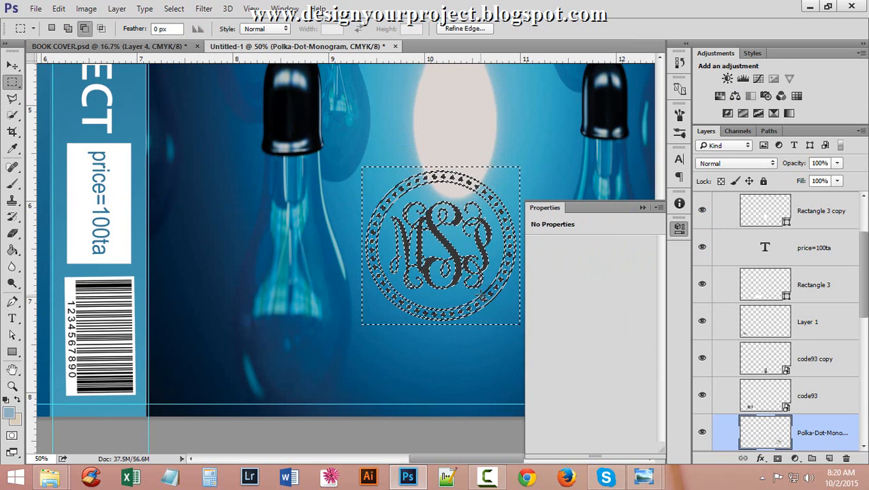
pyautogui.click(405, 349)
pyautogui.scroll(-2, 446, 266)
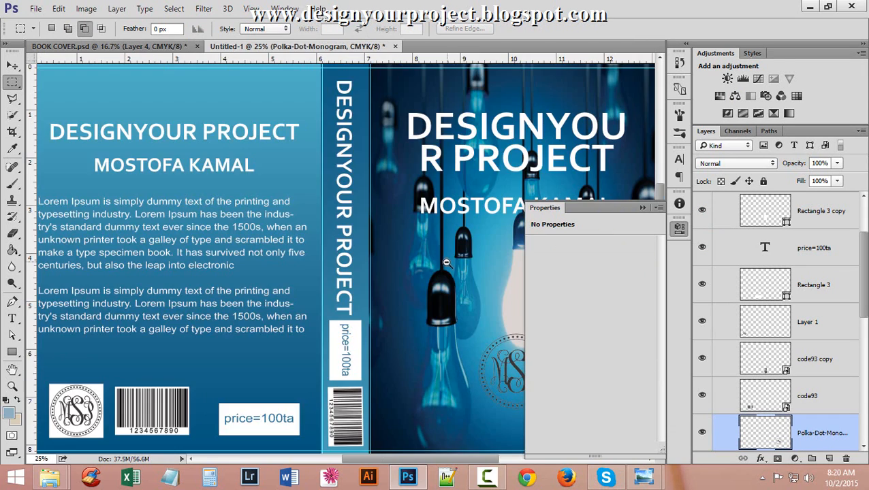
pyautogui.moveTo(485, 258); pyautogui.dragTo(270, 205)
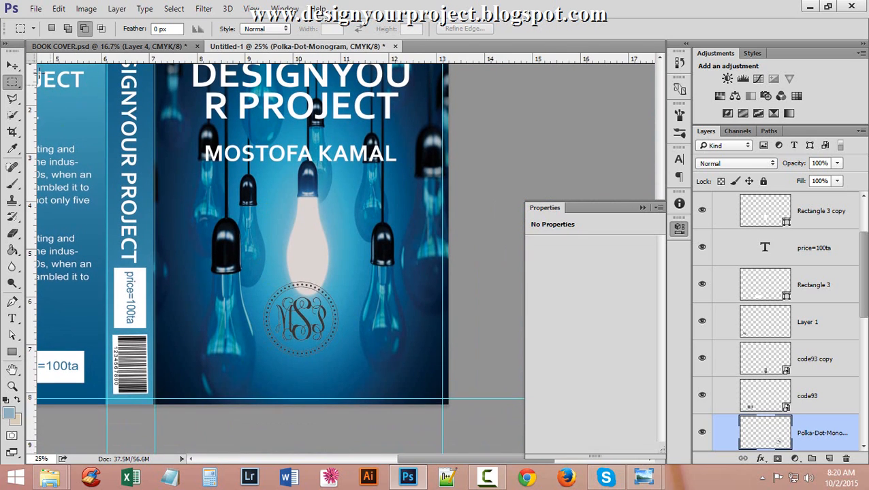
pyautogui.click(12, 66)
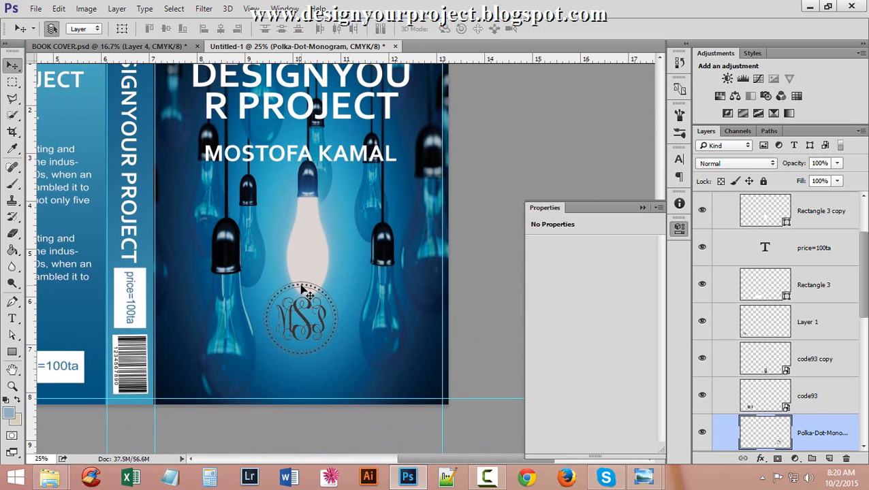
# Move the front cover logo up over the glowing bulb's neck so its ring overlaps the socket, at about X 9.46 in, Y 3.42 in.
pyautogui.click(305, 292)
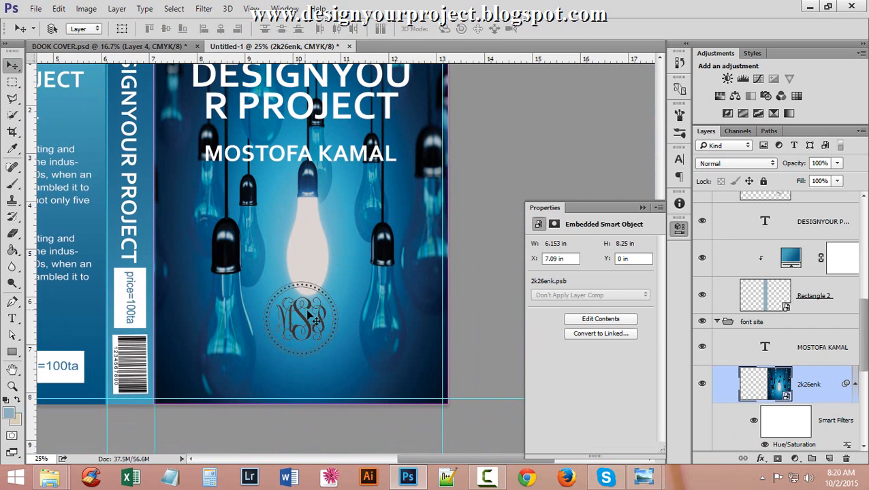
pyautogui.scroll(-4, 770, 382)
pyautogui.scroll(8, 782, 403)
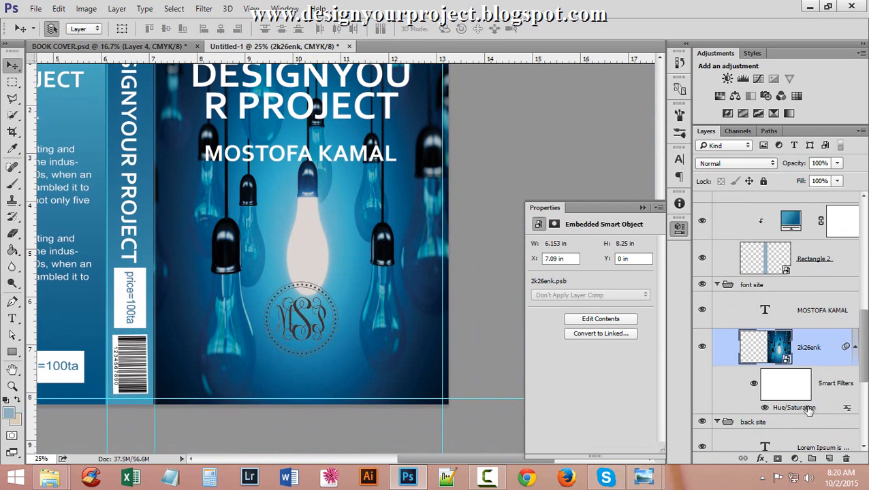
pyautogui.keyDown('ctrl'); pyautogui.click(414, 310); pyautogui.keyUp('ctrl')
pyautogui.keyDown('ctrl'); pyautogui.click(272, 336); pyautogui.keyUp('ctrl')
pyautogui.keyDown('ctrl'); pyautogui.click(272, 336); pyautogui.keyUp('ctrl')
pyautogui.keyDown('ctrl'); pyautogui.click(272, 336); pyautogui.keyUp('ctrl')
pyautogui.keyDown('ctrl'); pyautogui.click(272, 335); pyautogui.keyUp('ctrl')
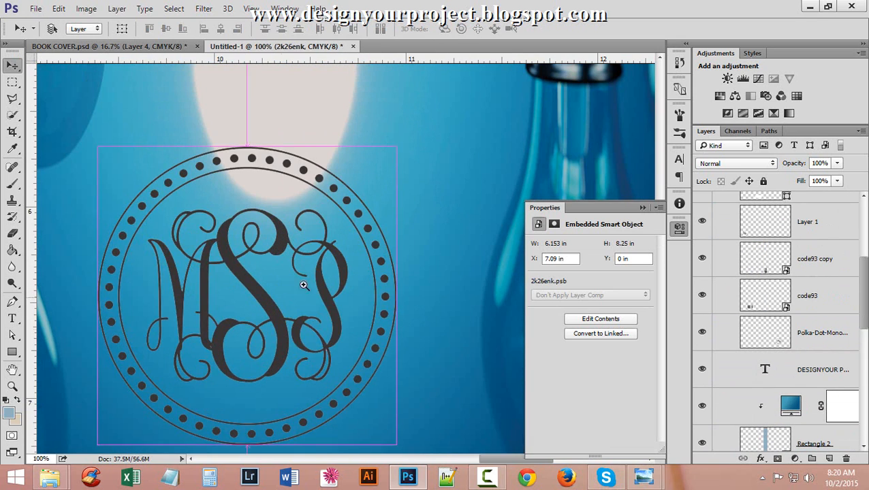
pyautogui.moveTo(334, 197); pyautogui.dragTo(332, 104)
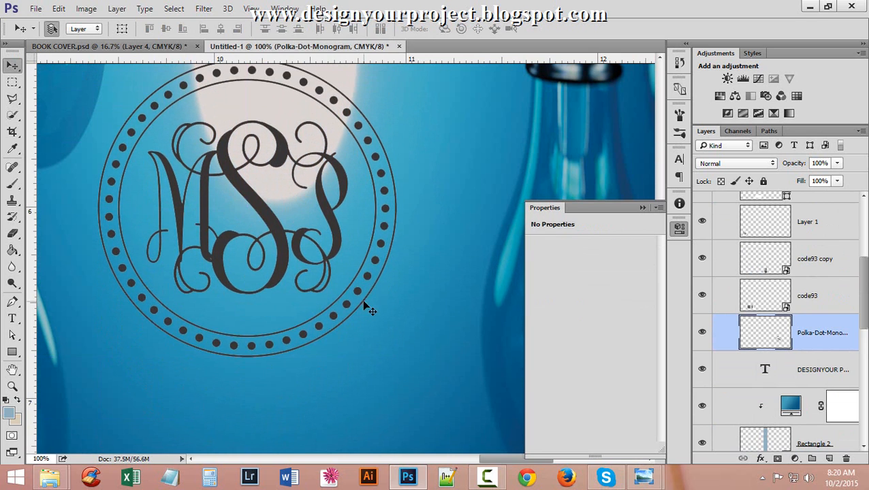
pyautogui.scroll(4, 365, 304)
pyautogui.moveTo(324, 228); pyautogui.dragTo(349, 71)
pyautogui.scroll(4, 425, 341)
pyautogui.scroll(5, 428, 339)
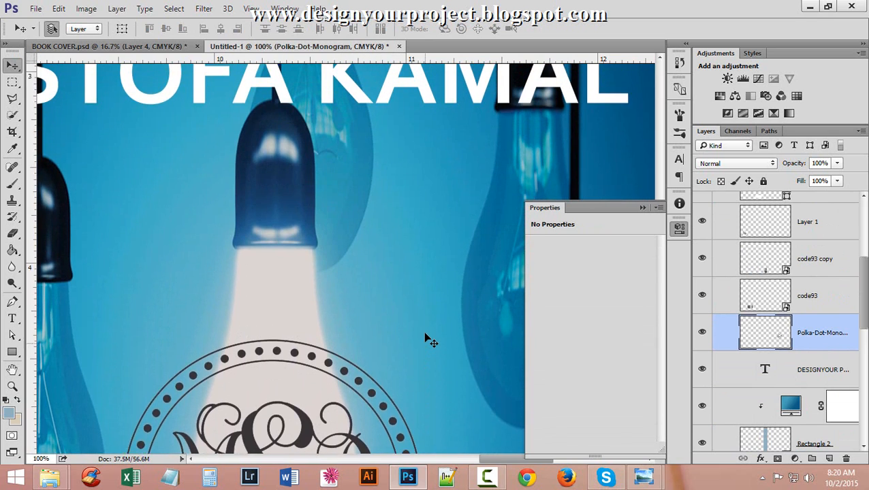
pyautogui.scroll(-3, 412, 334)
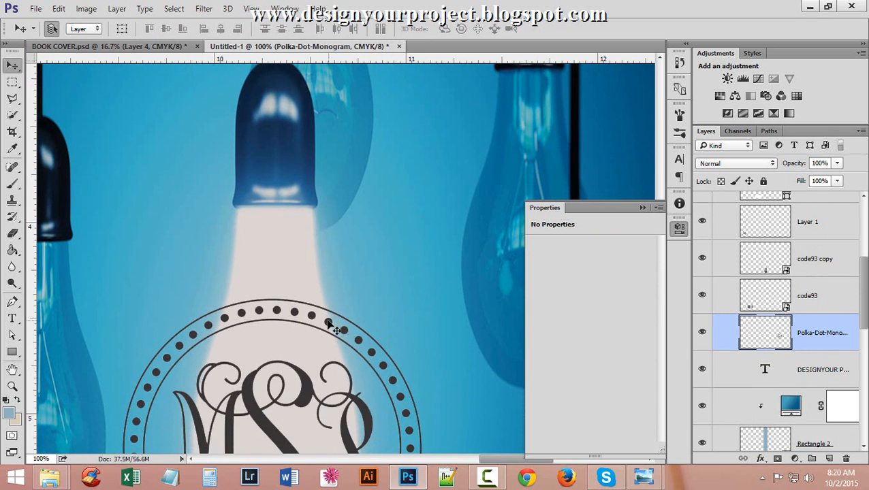
pyautogui.moveTo(333, 330); pyautogui.dragTo(316, 166)
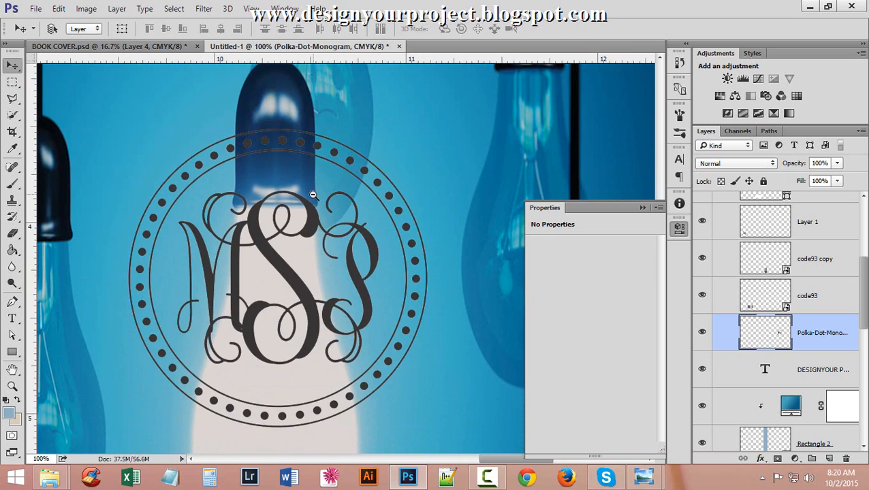
pyautogui.keyDown('ctrl'); pyautogui.keyDown('alt'); pyautogui.click(314, 195); pyautogui.keyUp('alt'); pyautogui.keyUp('ctrl')
pyautogui.keyDown('ctrl'); pyautogui.keyDown('alt'); pyautogui.click(314, 195); pyautogui.keyUp('alt'); pyautogui.keyUp('ctrl')
pyautogui.keyDown('ctrl'); pyautogui.keyDown('alt'); pyautogui.click(314, 194); pyautogui.keyUp('alt'); pyautogui.keyUp('ctrl')
pyautogui.keyDown('ctrl'); pyautogui.keyDown('alt'); pyautogui.click(316, 195); pyautogui.keyUp('alt'); pyautogui.keyUp('ctrl')
pyautogui.moveTo(472, 188); pyautogui.dragTo(314, 189)
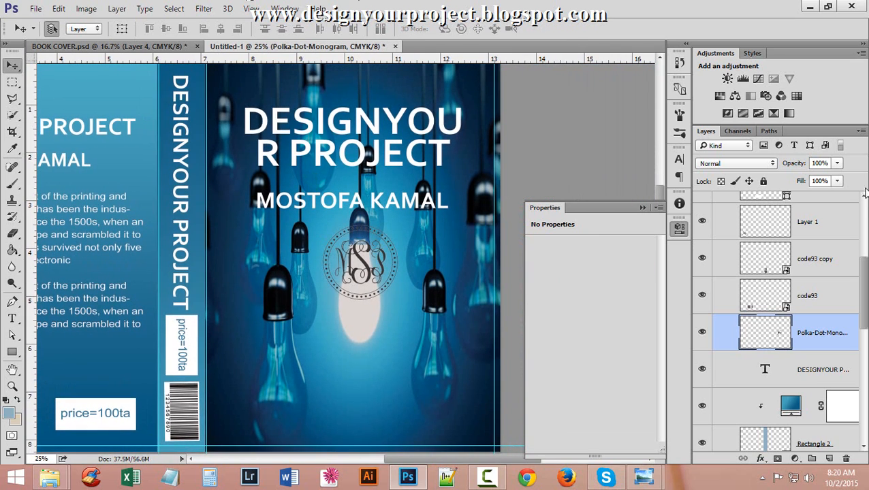
# Add a drop shadow to the front cover logo with distance 6 px, spread 0% and size 1 px.
pyautogui.press('h')
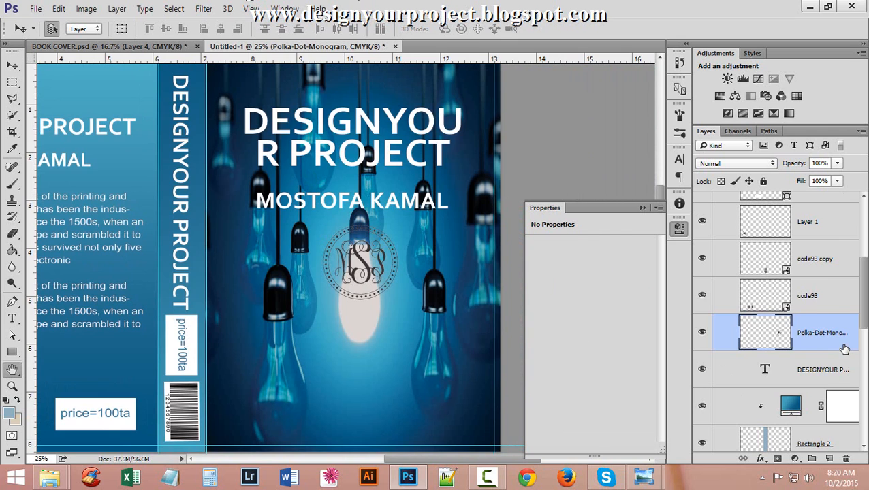
pyautogui.doubleClick(844, 349)
pyautogui.moveTo(419, 89); pyautogui.dragTo(573, 46)
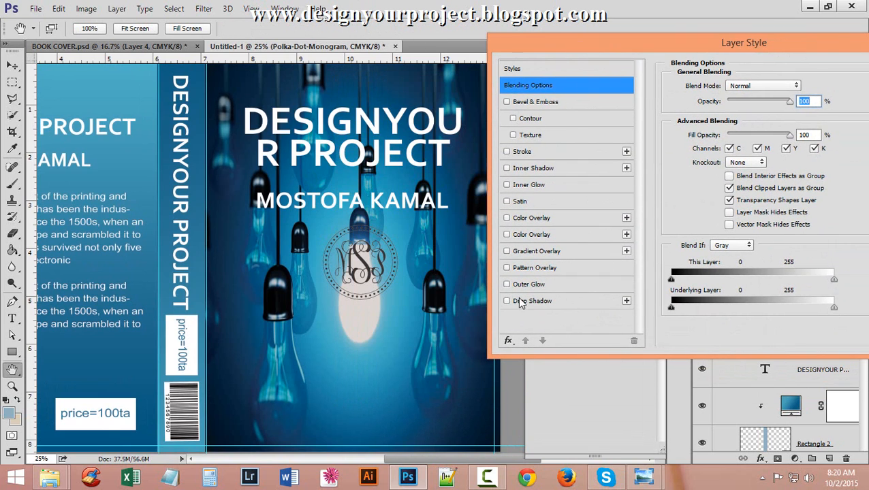
pyautogui.click(524, 302)
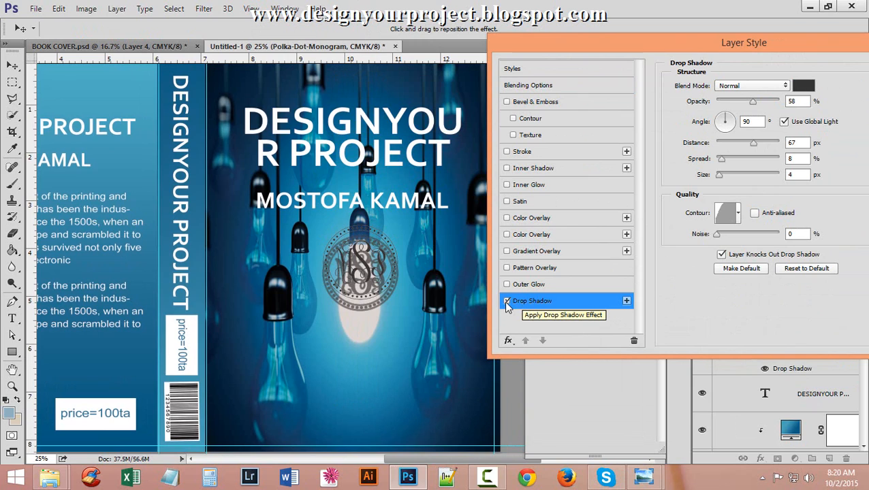
pyautogui.moveTo(753, 143); pyautogui.dragTo(712, 175)
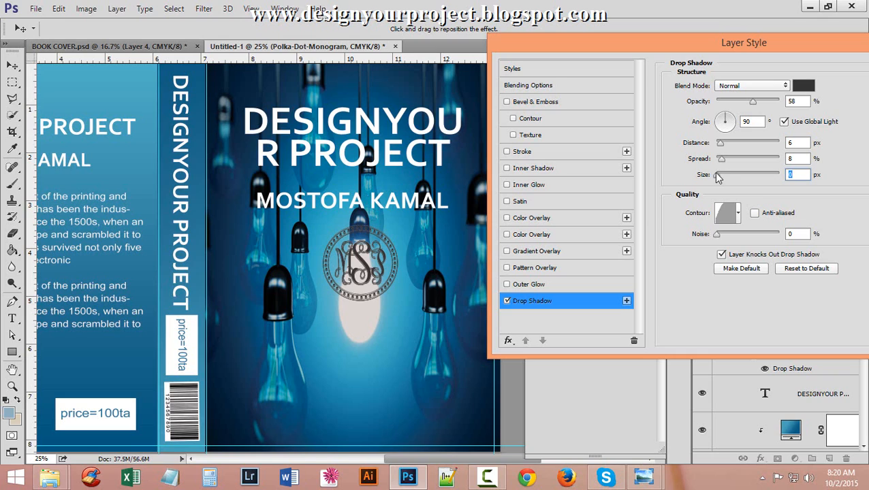
pyautogui.write('1')
pyautogui.moveTo(724, 162); pyautogui.dragTo(689, 168)
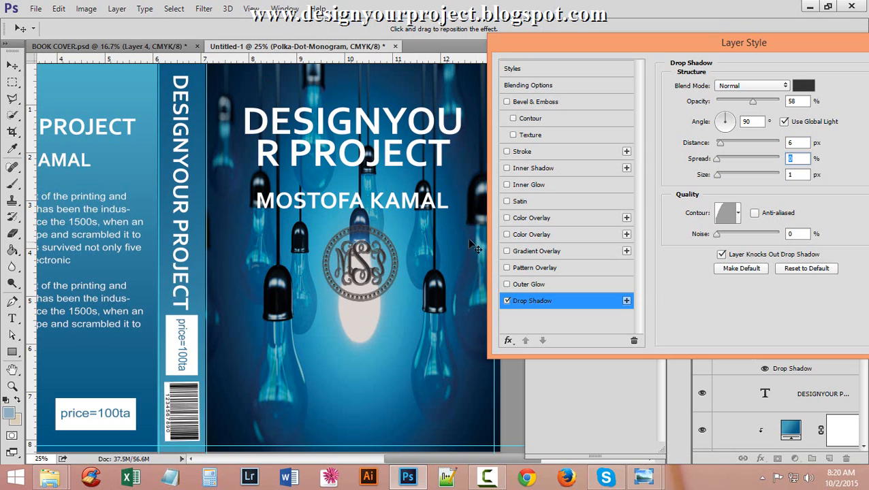
# Add an outer glow to the logo and set its colour to blue 427fb3, starting from a sample of the back cover.
pyautogui.click(528, 286)
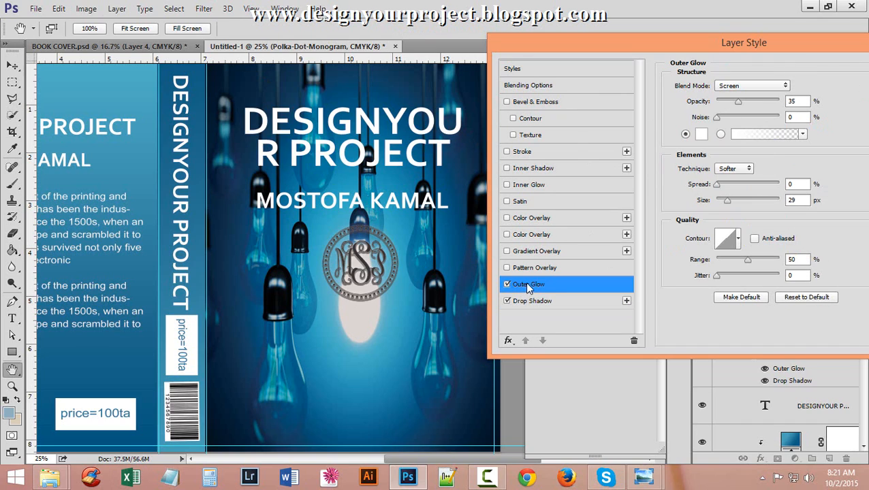
pyautogui.click(701, 136)
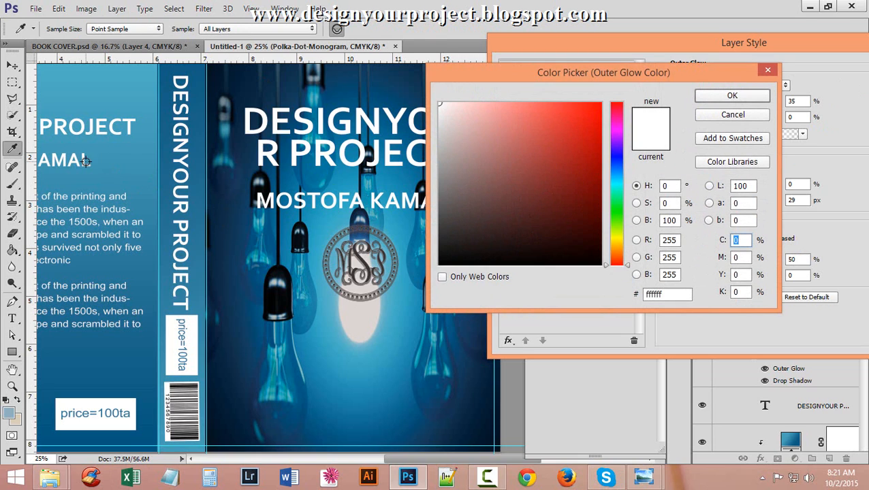
pyautogui.click(123, 156)
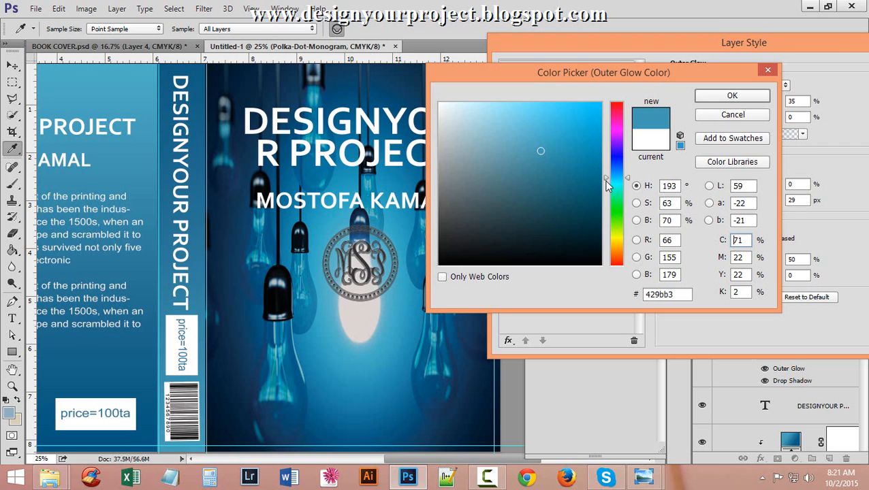
pyautogui.moveTo(608, 185); pyautogui.dragTo(608, 177)
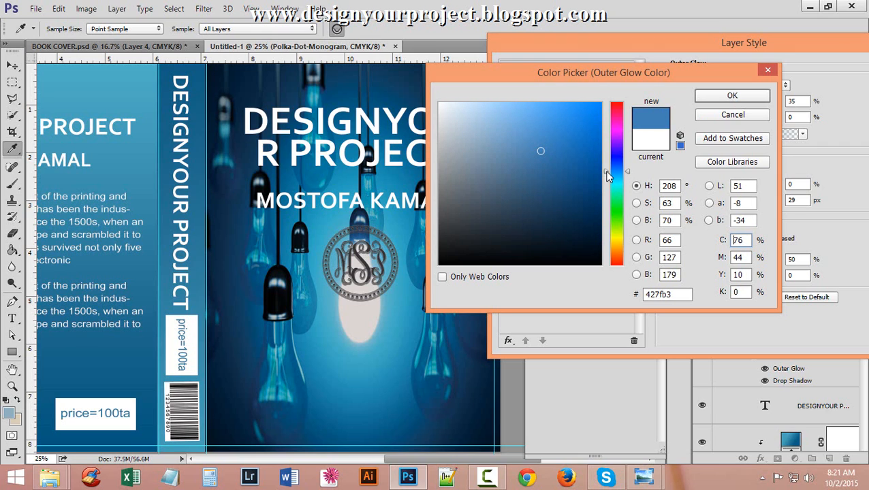
pyautogui.click(732, 95)
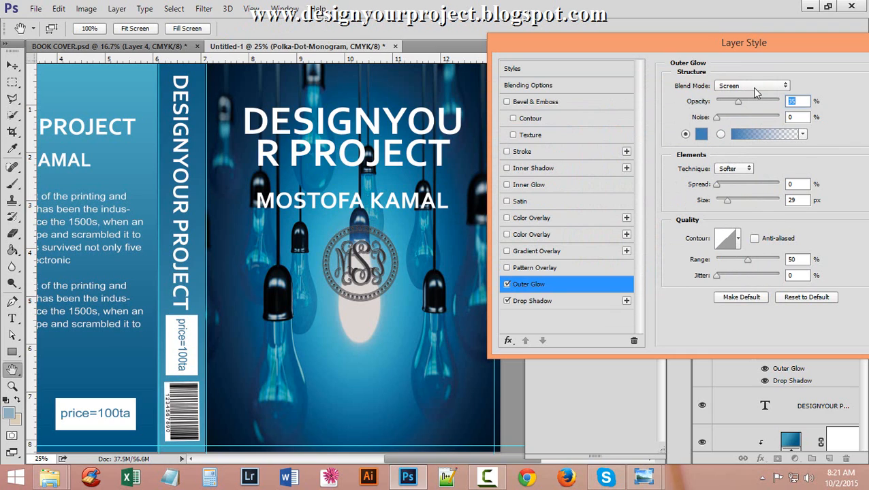
# Set the logo's outer glow to Normal blend mode with 100% opacity.
pyautogui.click(755, 87)
pyautogui.click(754, 94)
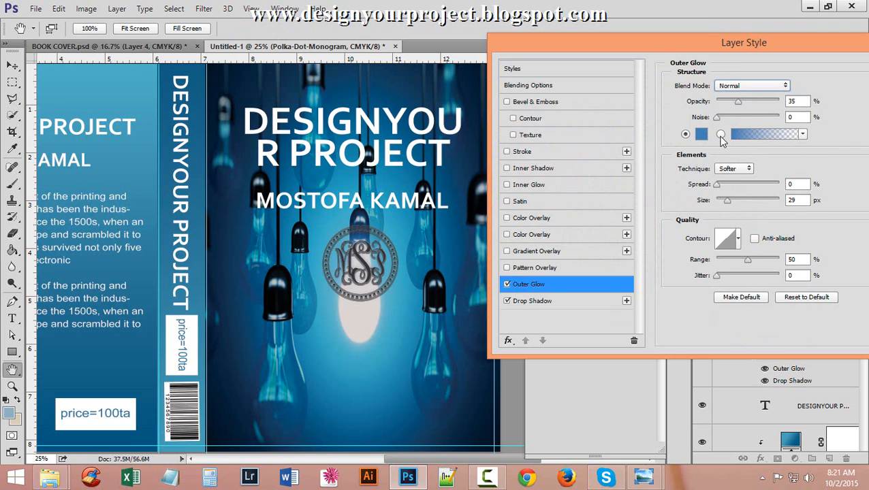
pyautogui.moveTo(734, 102); pyautogui.dragTo(789, 102)
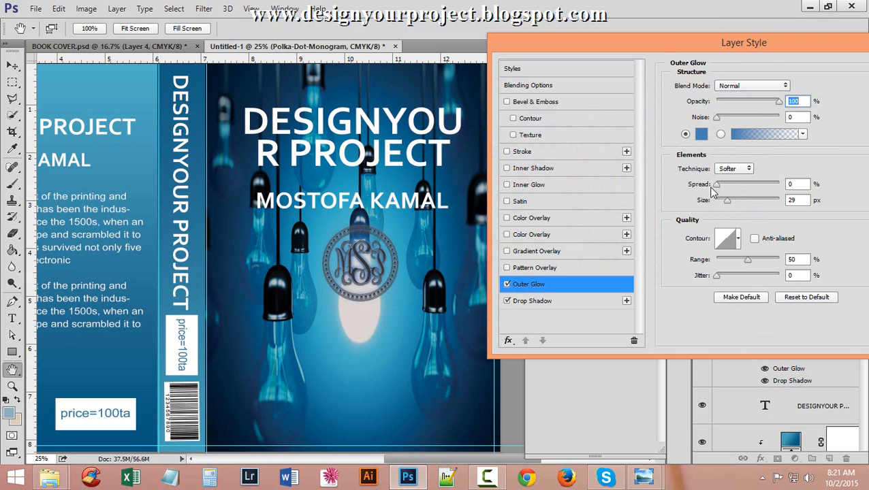
pyautogui.moveTo(719, 49); pyautogui.dragTo(635, 45)
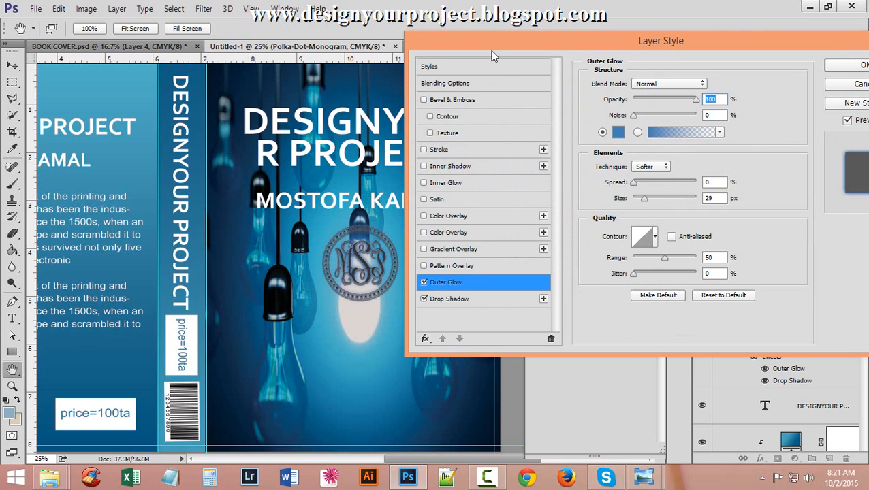
pyautogui.moveTo(493, 54); pyautogui.dragTo(658, 54)
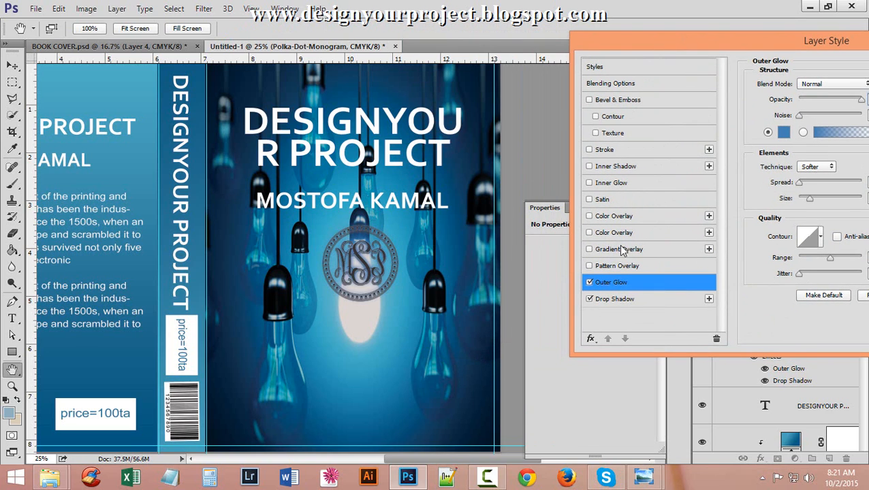
# Add a colour overlay to the logo and set its blend mode to Normal.
pyautogui.click(609, 235)
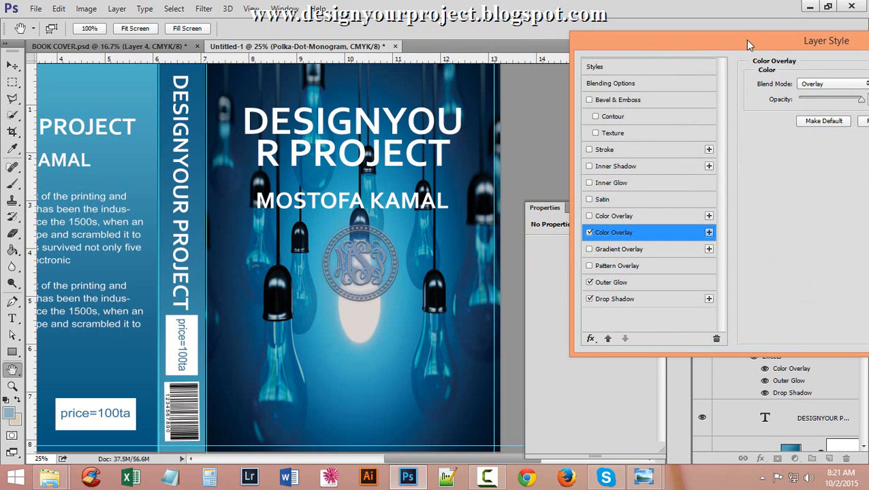
pyautogui.moveTo(748, 45); pyautogui.dragTo(646, 52)
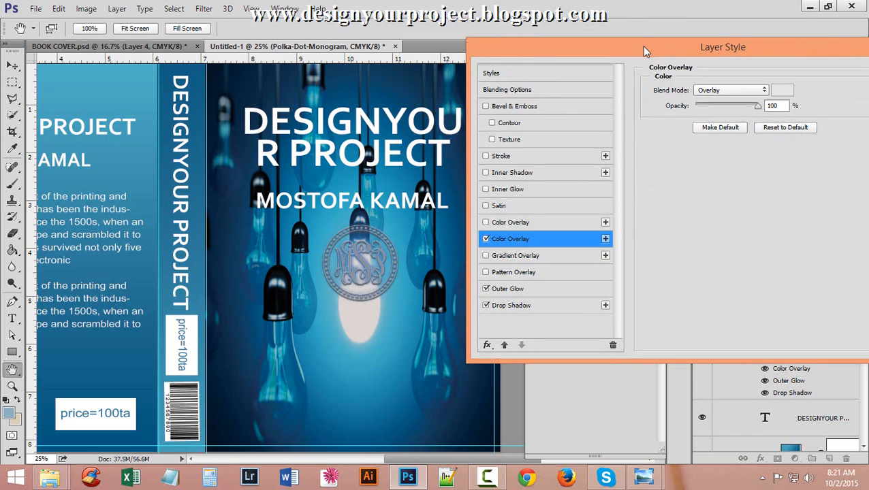
pyautogui.click(725, 91)
pyautogui.click(711, 98)
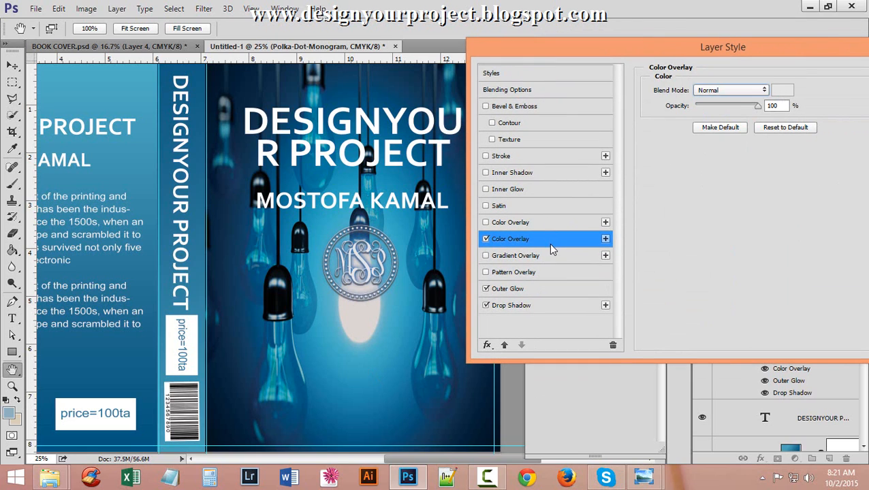
# Set the logo's overlay colour to light blue aae4ff and apply the layer style.
pyautogui.click(782, 91)
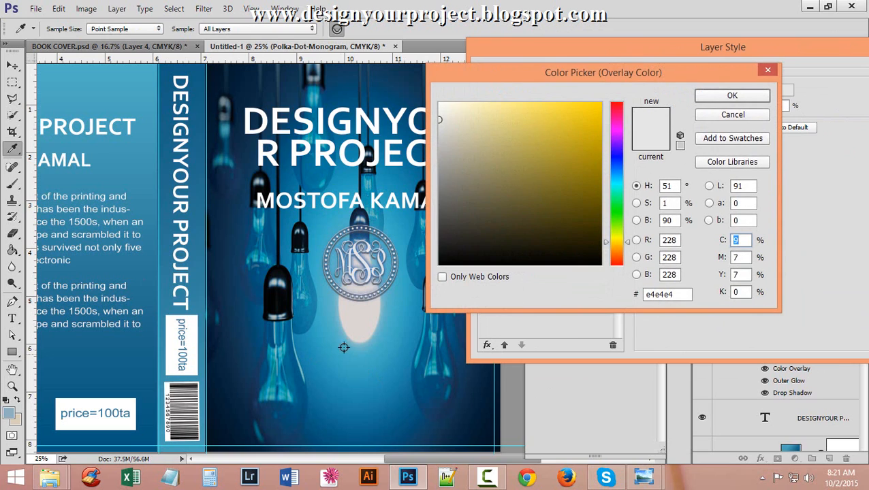
pyautogui.click(199, 90)
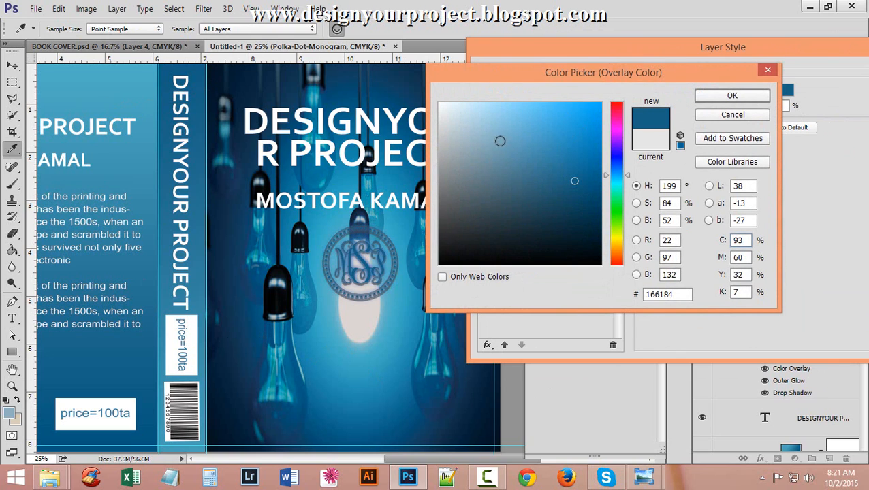
pyautogui.click(505, 104)
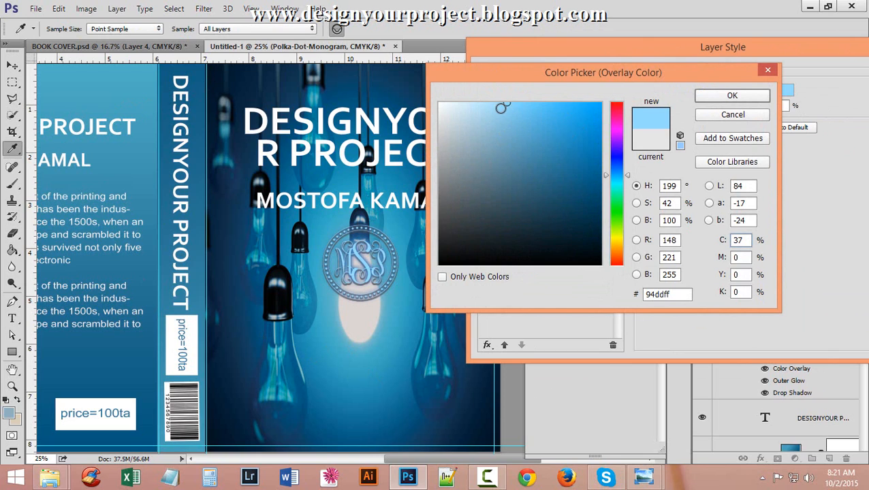
pyautogui.moveTo(500, 108); pyautogui.dragTo(492, 91)
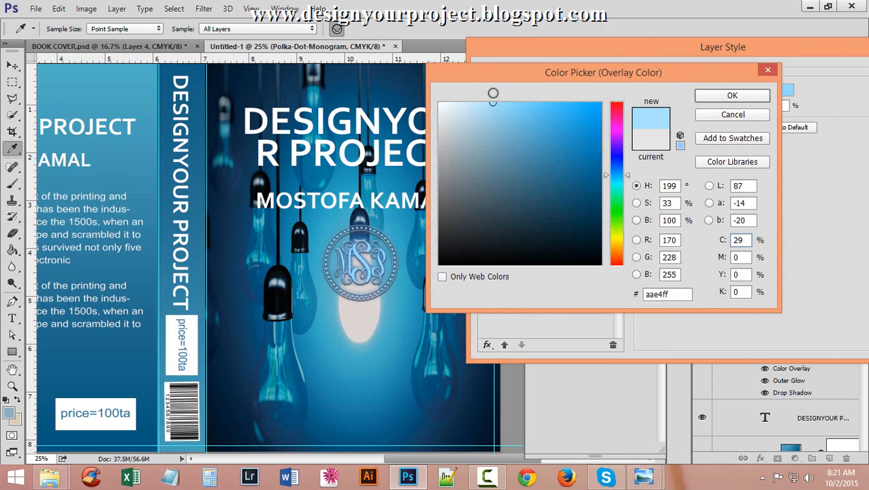
pyautogui.click(737, 95)
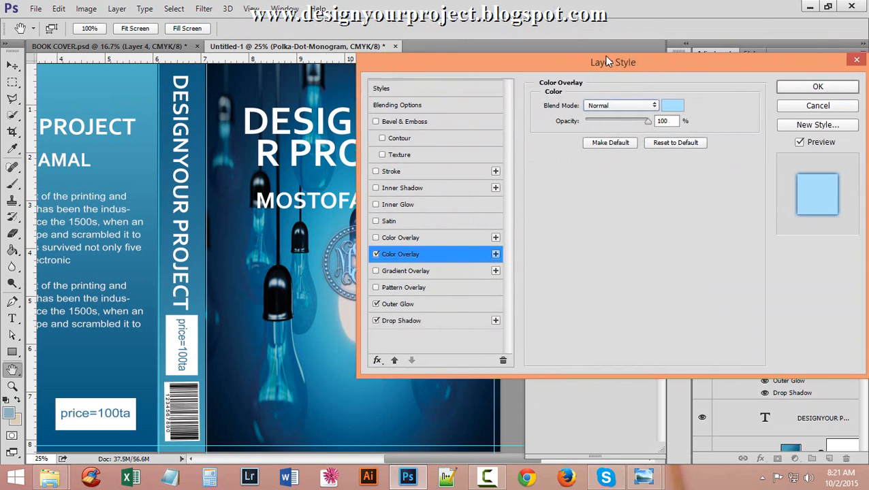
pyautogui.click(813, 94)
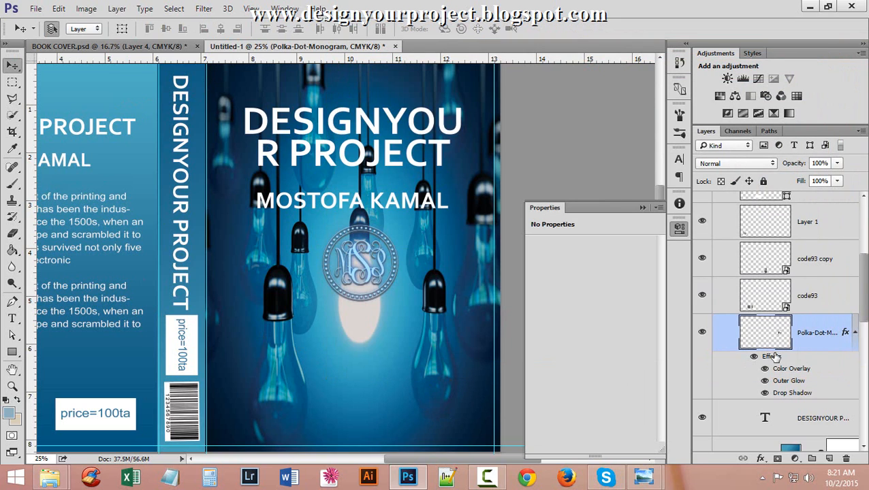
# Convert the styled logo to a smart object and enlarge it to 147.24%, placed below the author name at about X 8.89 in, Y 3.25 in.
pyautogui.rightClick(811, 339)
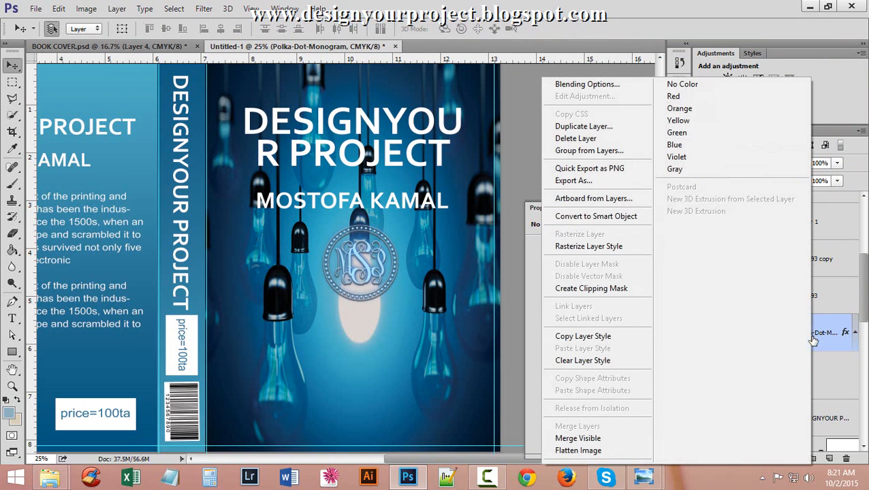
pyautogui.click(592, 216)
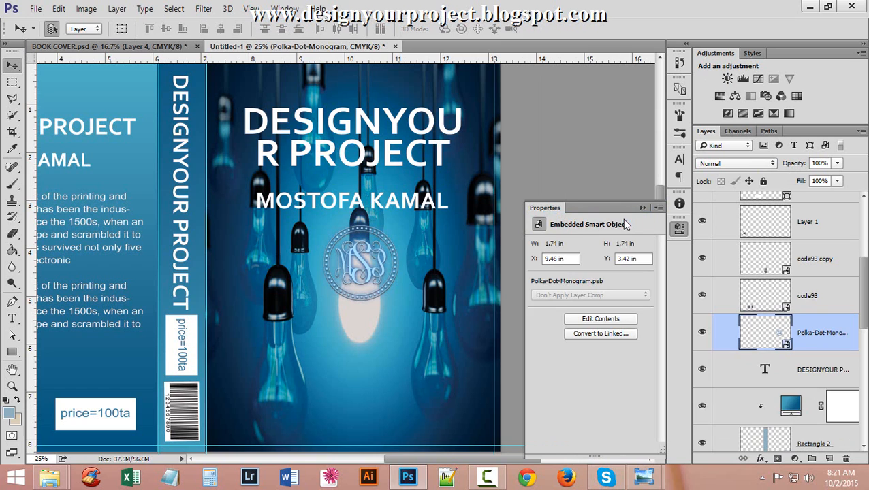
pyautogui.hotkey('ctrl', 't')
pyautogui.moveTo(398, 225); pyautogui.dragTo(424, 202)
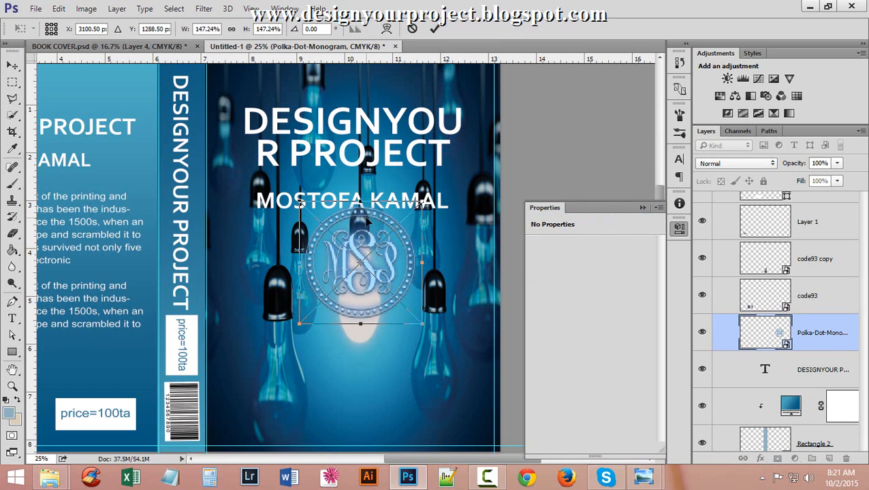
pyautogui.moveTo(368, 221); pyautogui.dragTo(362, 232)
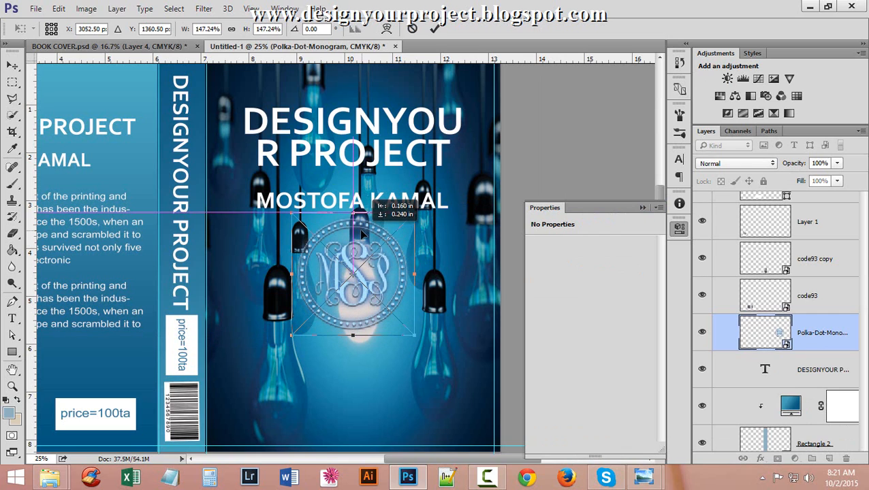
pyautogui.click(431, 34)
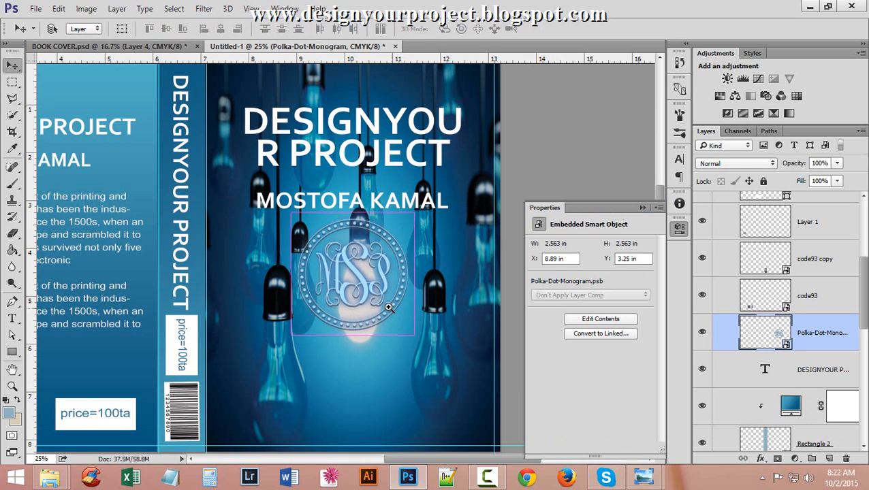
pyautogui.hotkey('ctrl', '-')
pyautogui.hotkey('ctrl', '-')
pyautogui.hotkey('ctrl', '-')
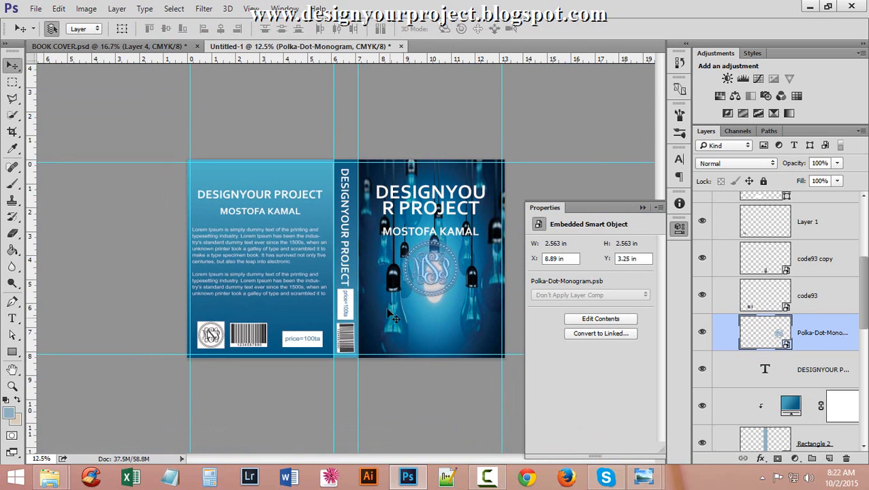
pyautogui.click(487, 479)
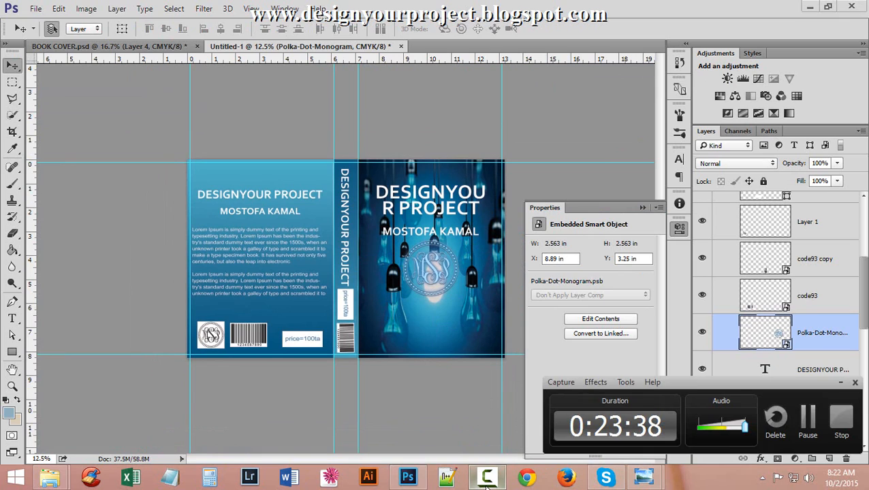
pyautogui.click(486, 479)
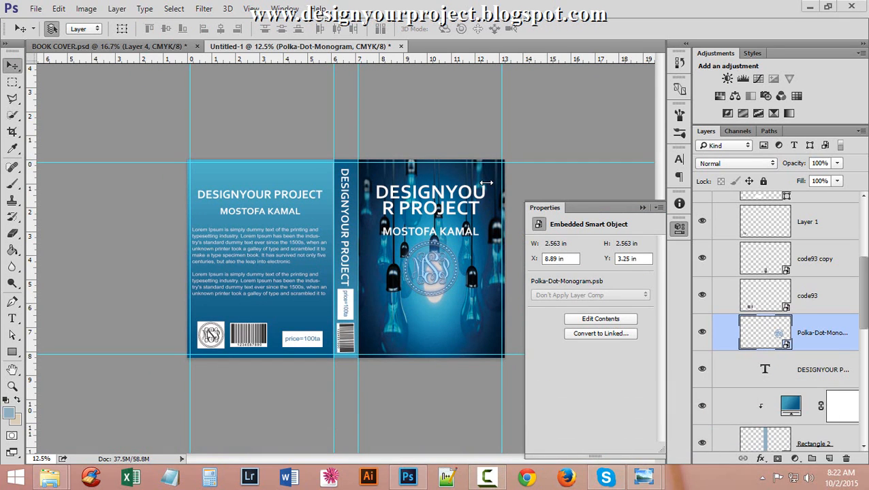